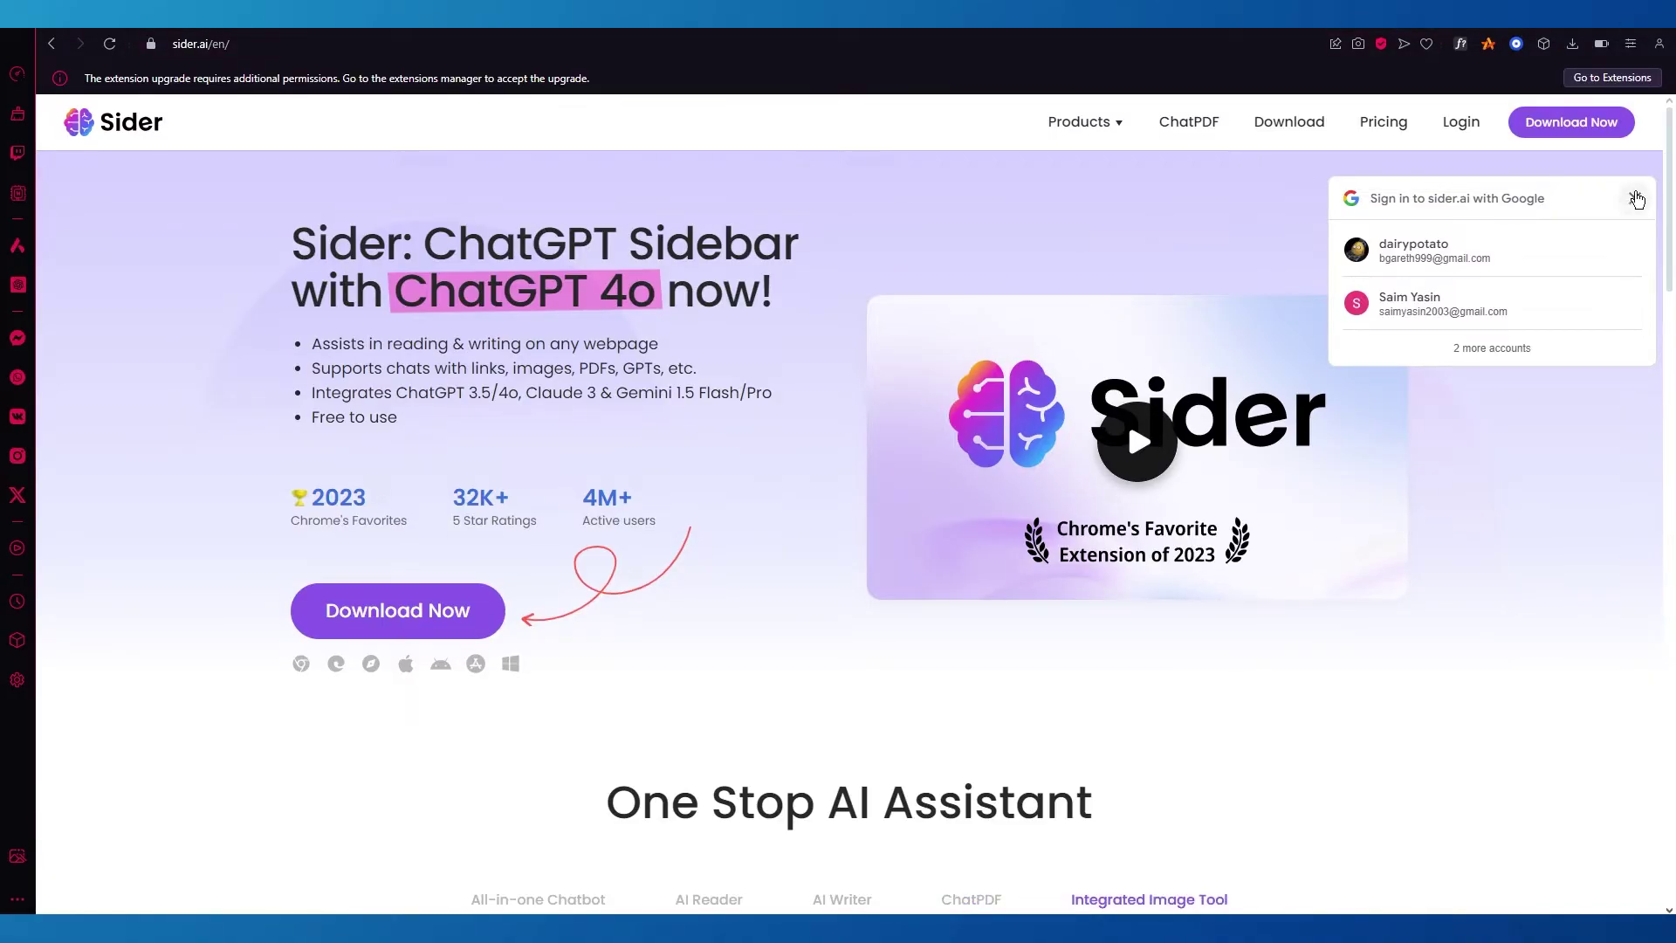
Dismiss the Google sign-in prompt and scroll down the sider.ai homepage.
click(1634, 198)
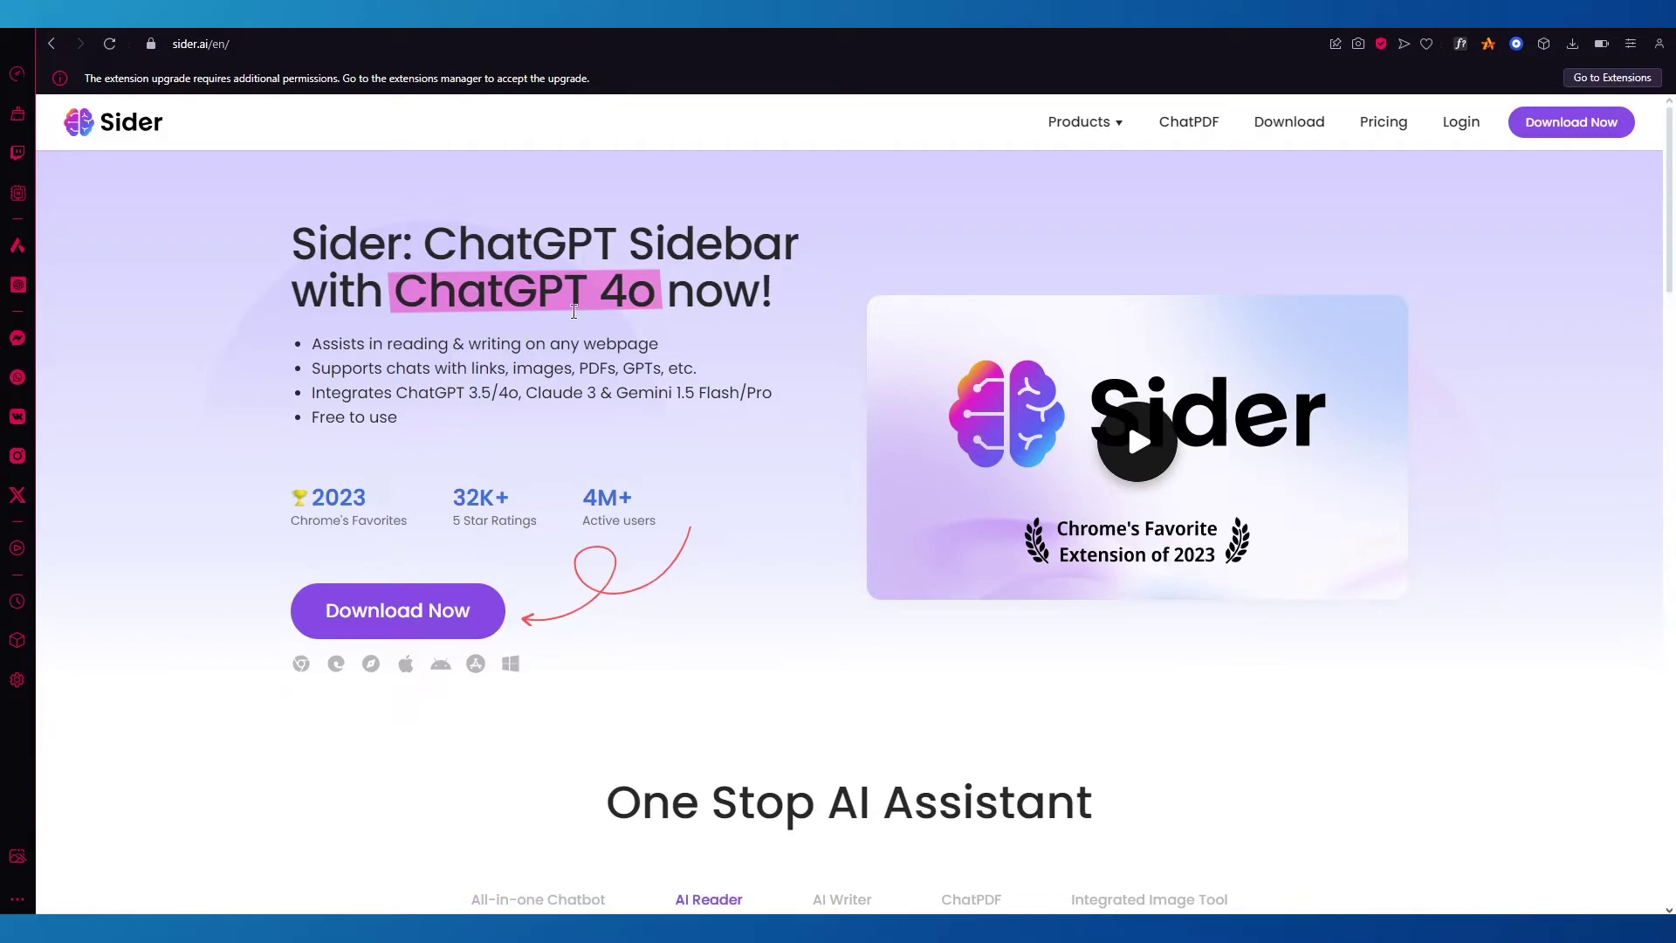
scroll(573, 310, down, 1)
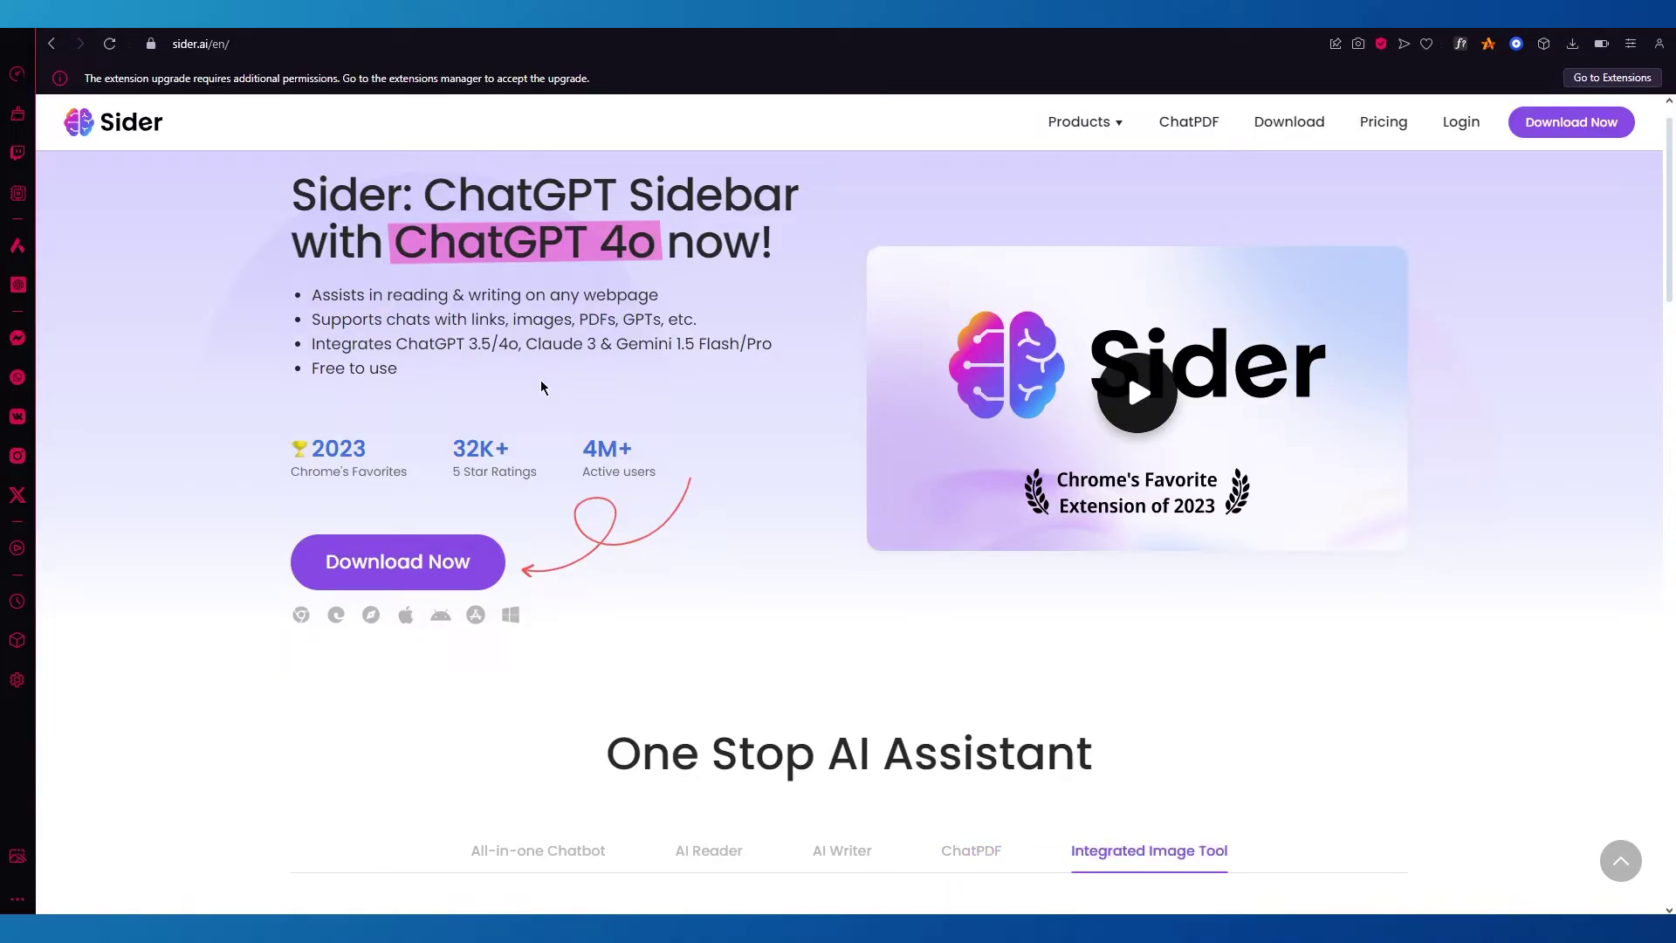
scroll(542, 387, down, 1)
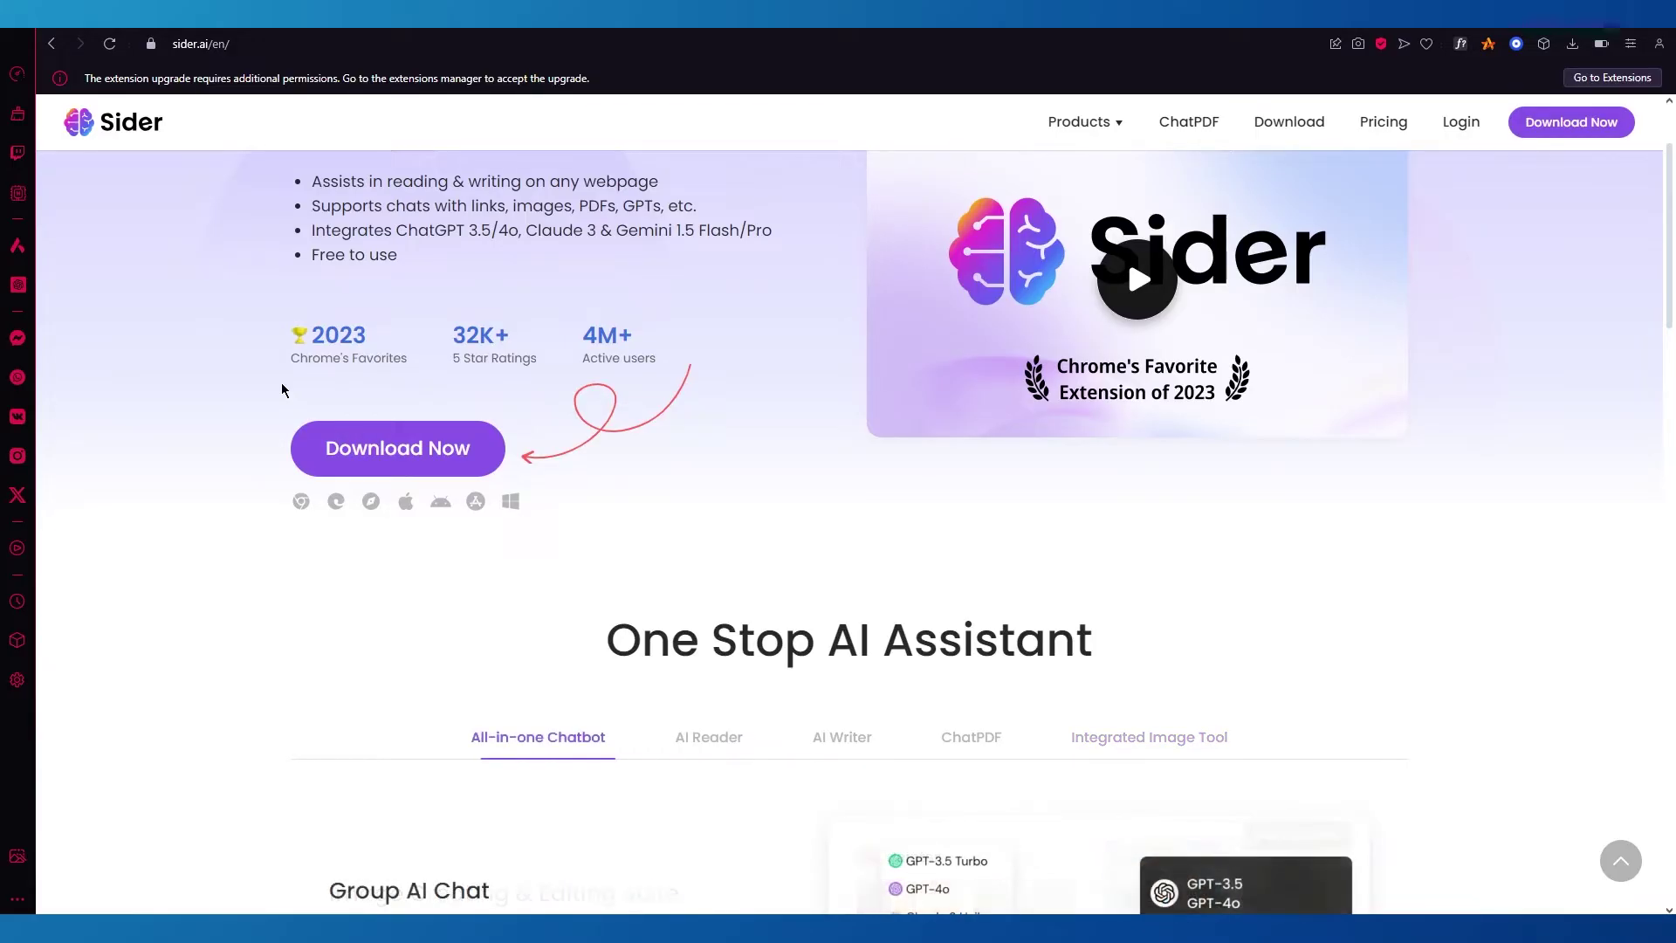
Browse the homepage feature sections, briefly selecting and clearing some bullet text.
drag(395, 283, 262, 229)
click(232, 408)
scroll(232, 408, down, 5)
scroll(233, 409, up, 3)
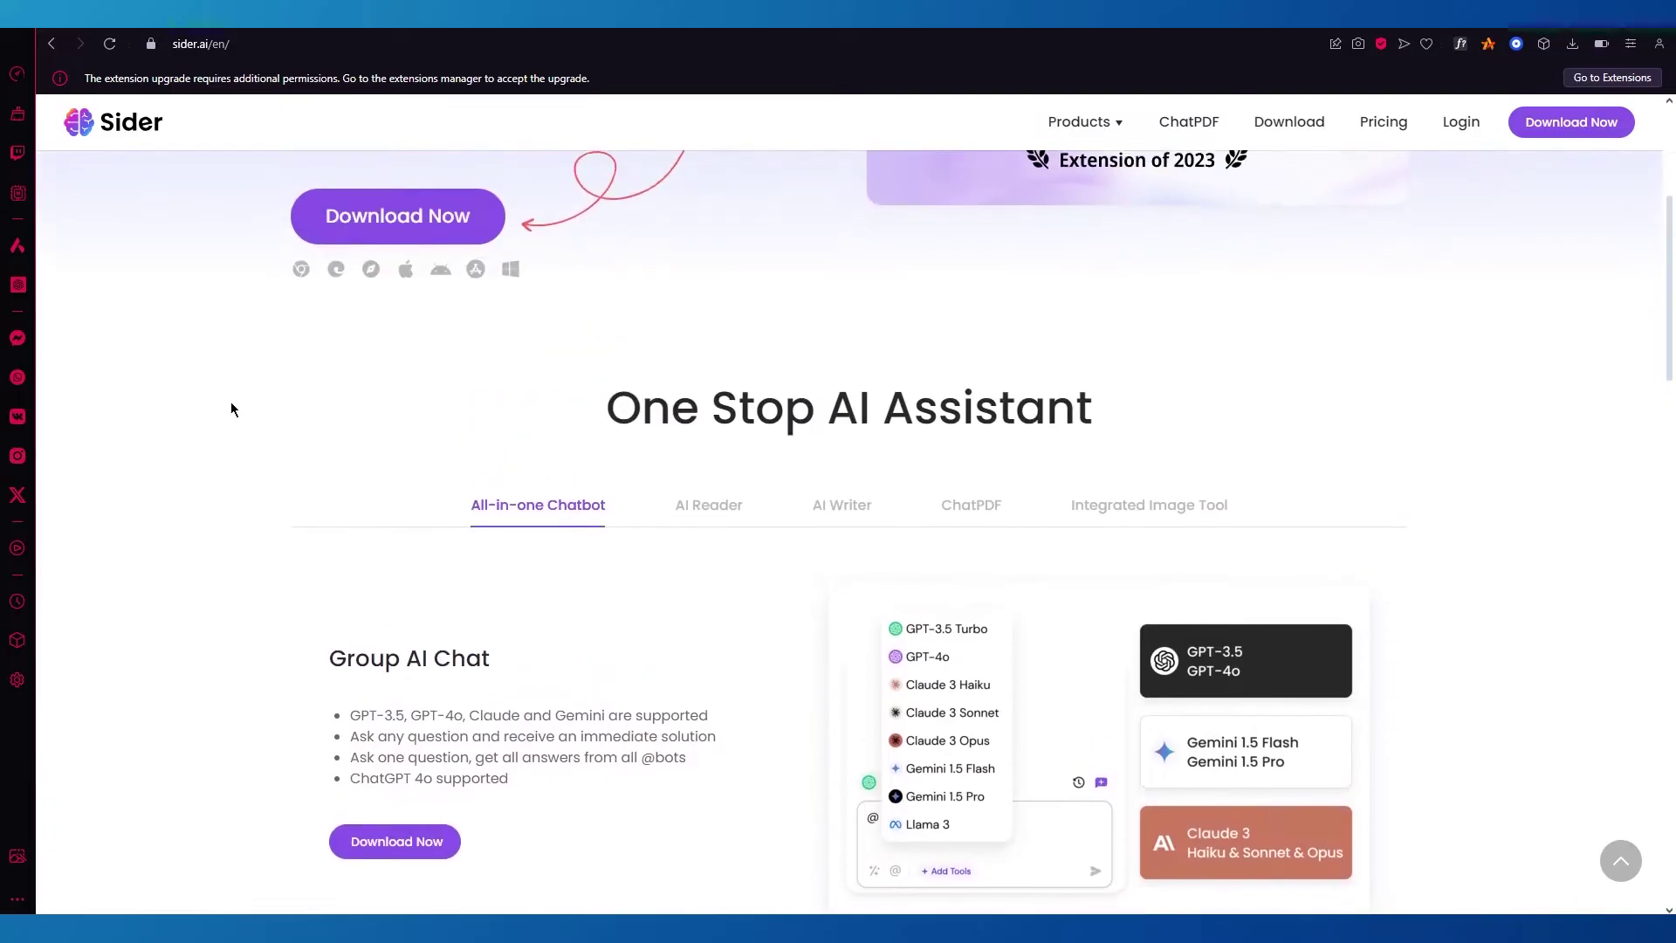
scroll(232, 409, down, 1)
scroll(231, 409, up, 4)
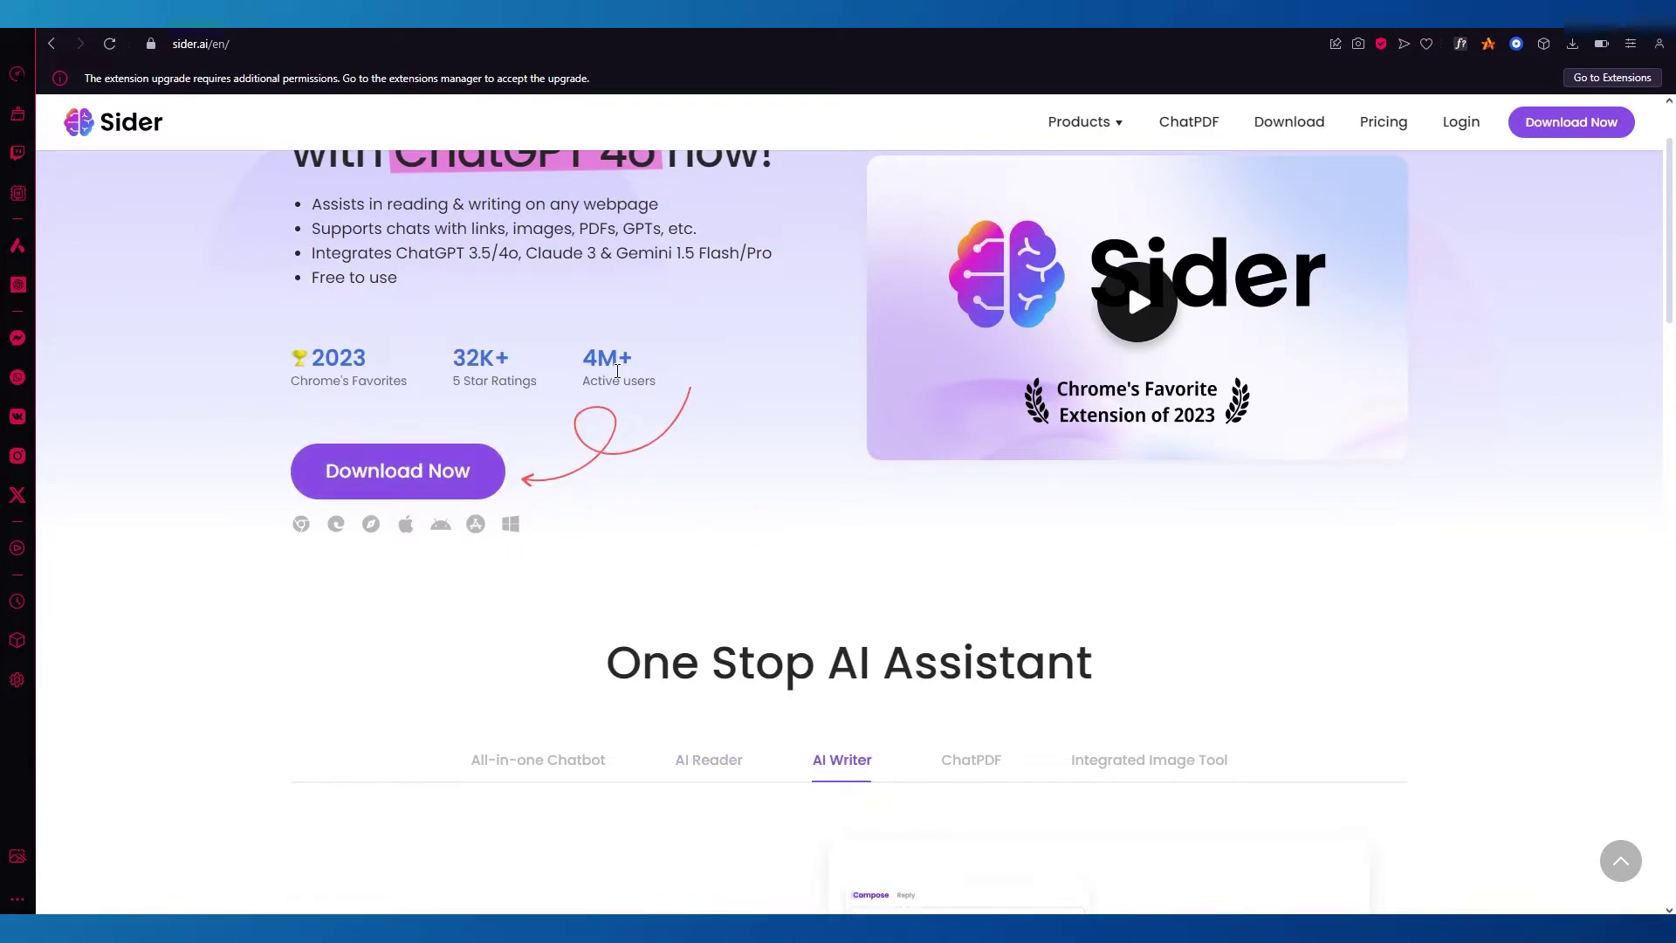
scroll(617, 371, down, 5)
scroll(617, 371, down, 5)
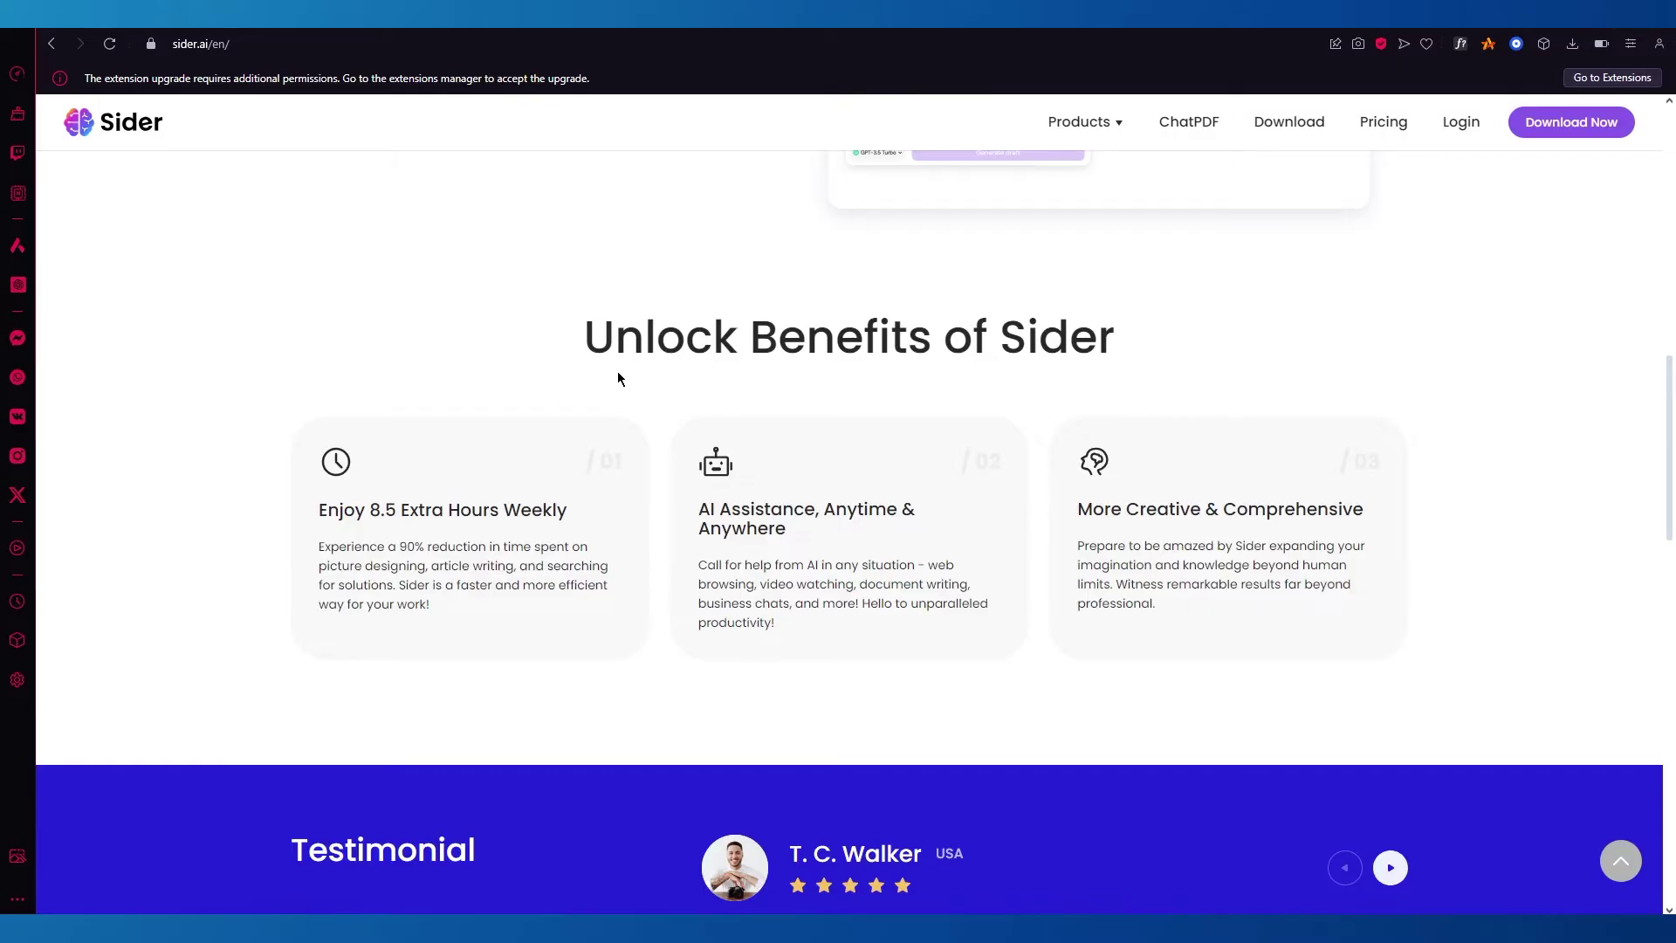
scroll(617, 371, down, 10)
scroll(617, 378, up, 15)
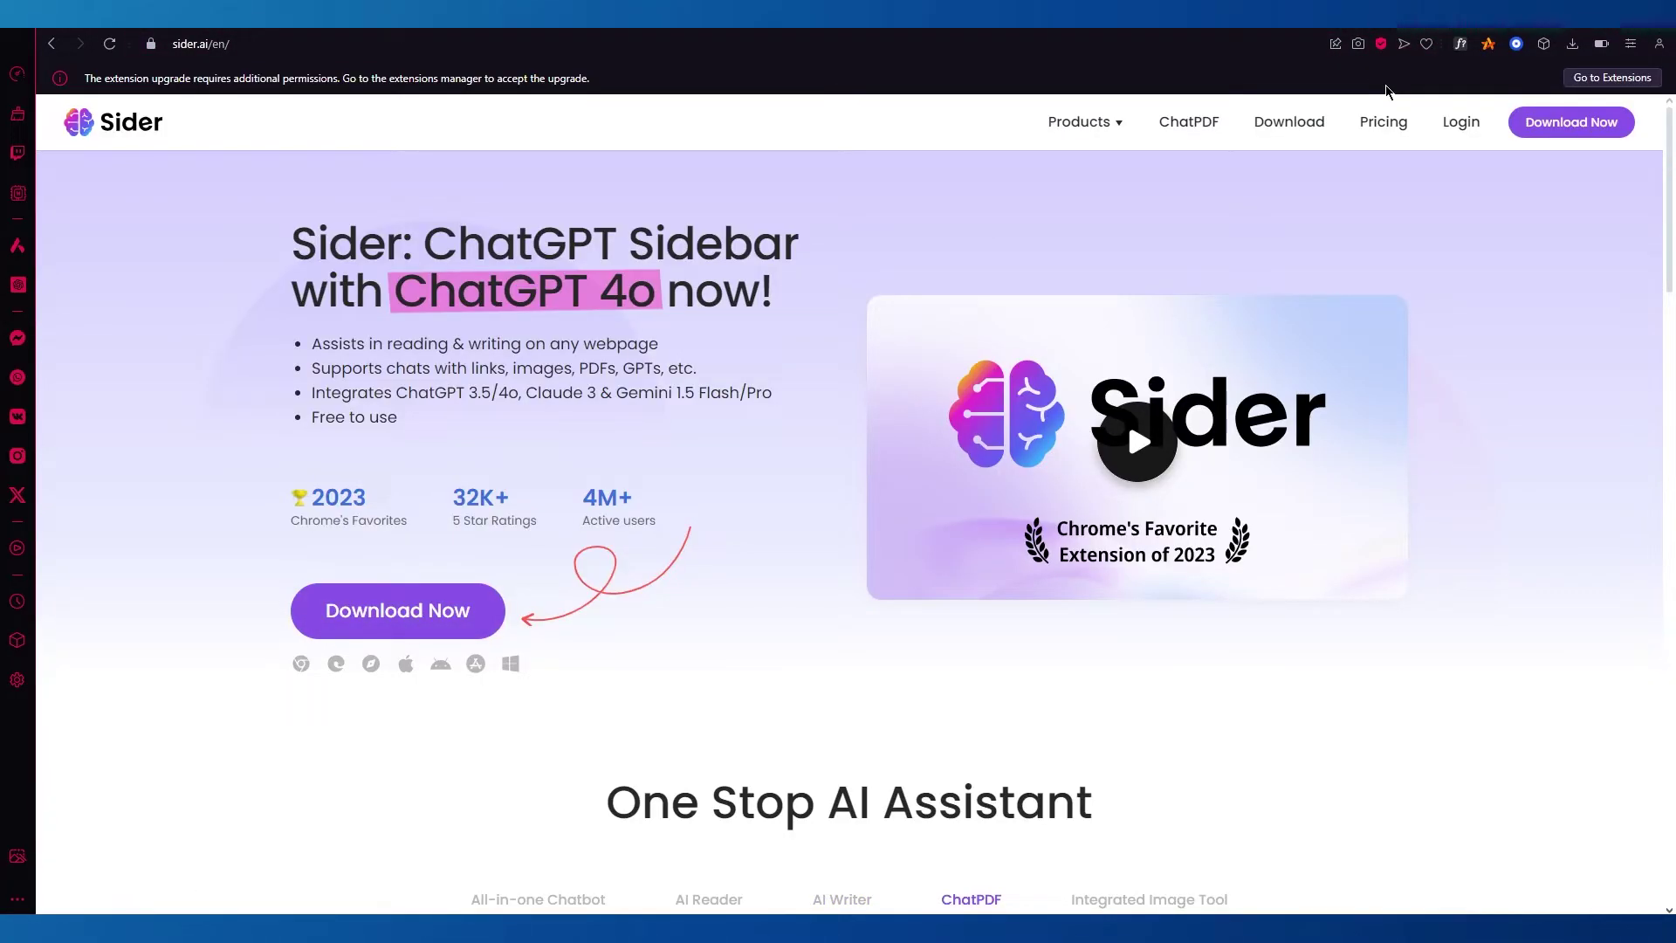
Go to the Sider download page and open its Chrome Web Store listing.
click(1288, 139)
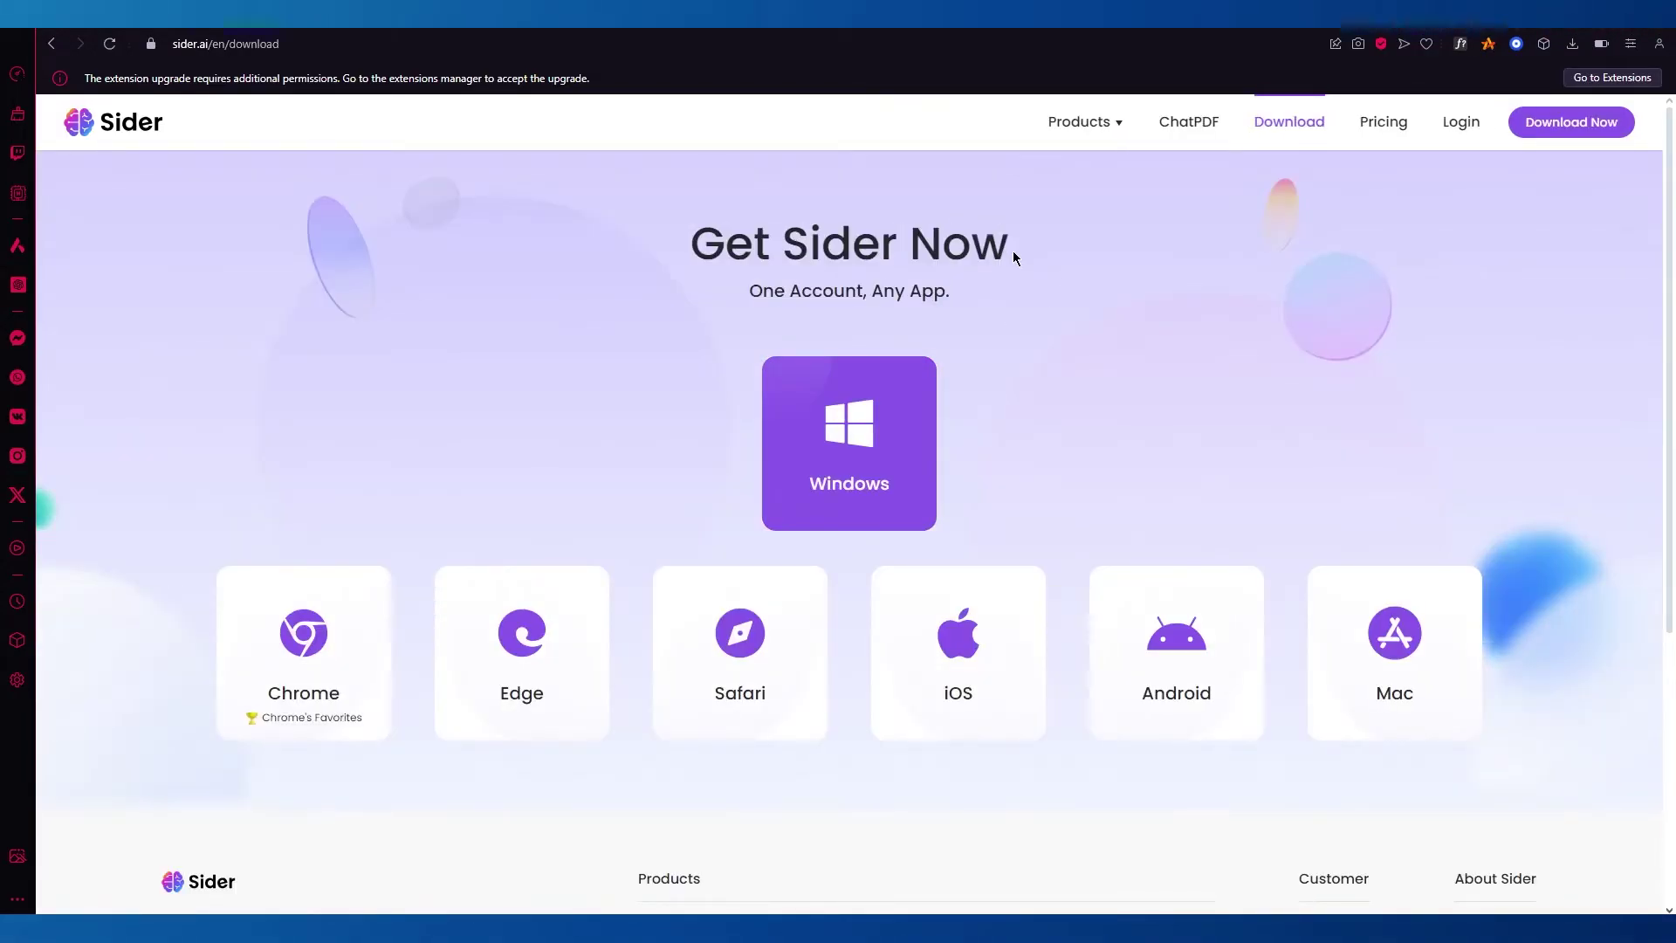
scroll(1013, 253, down, 2)
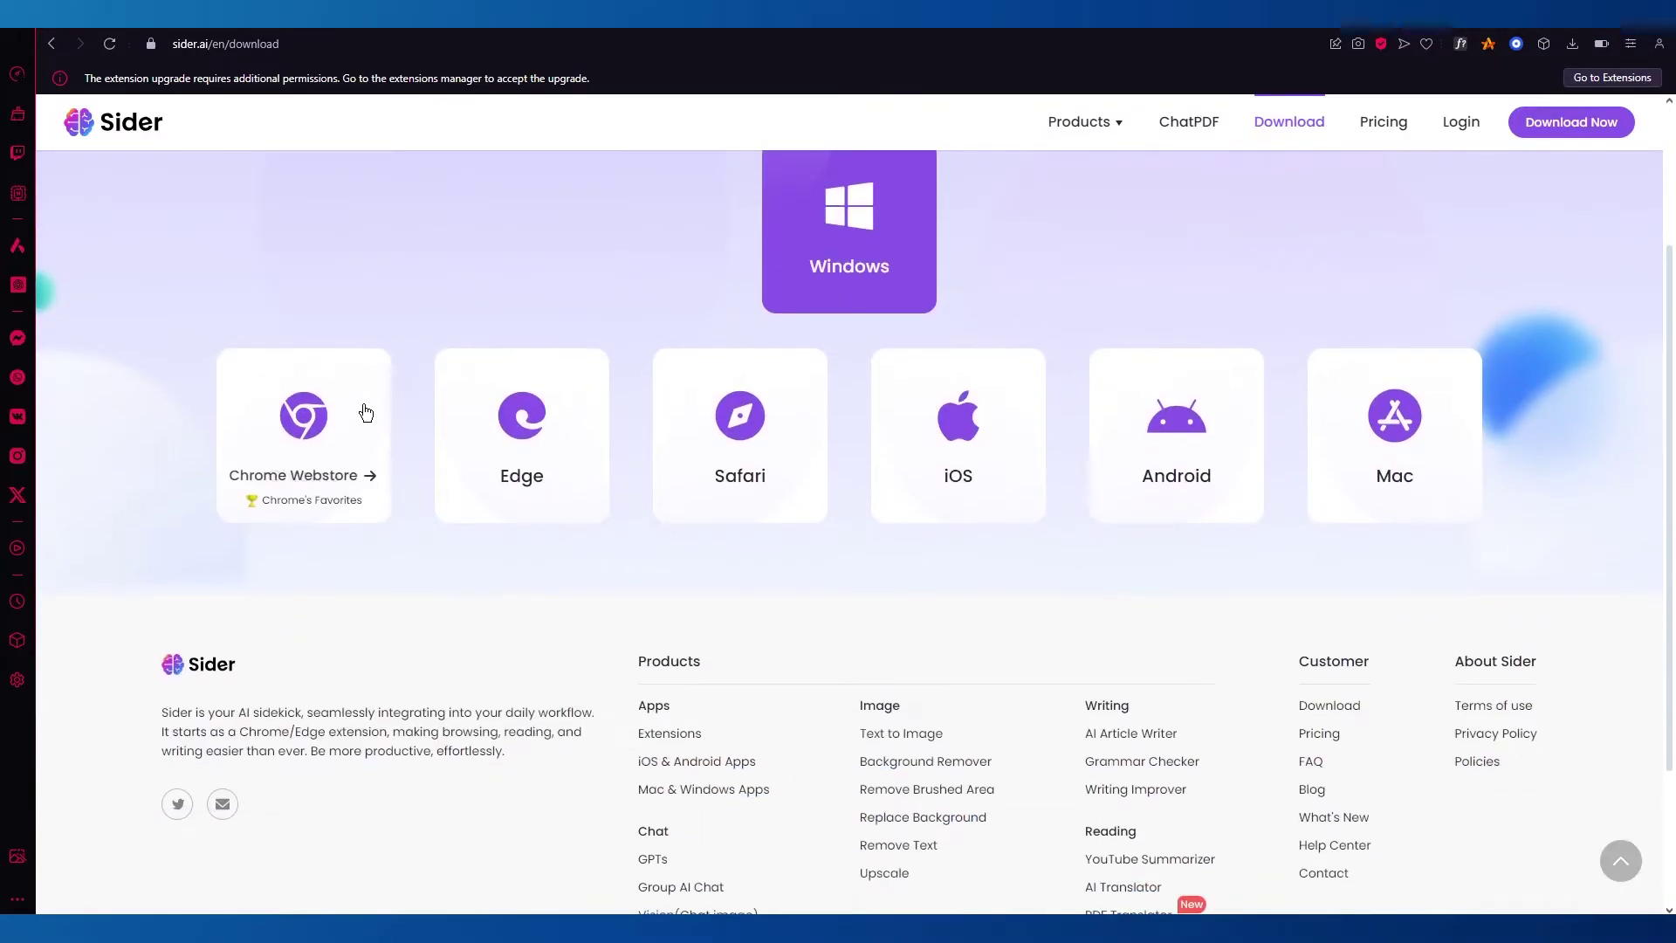
click(328, 418)
key(alt+Left)
scroll(491, 285, down, 3)
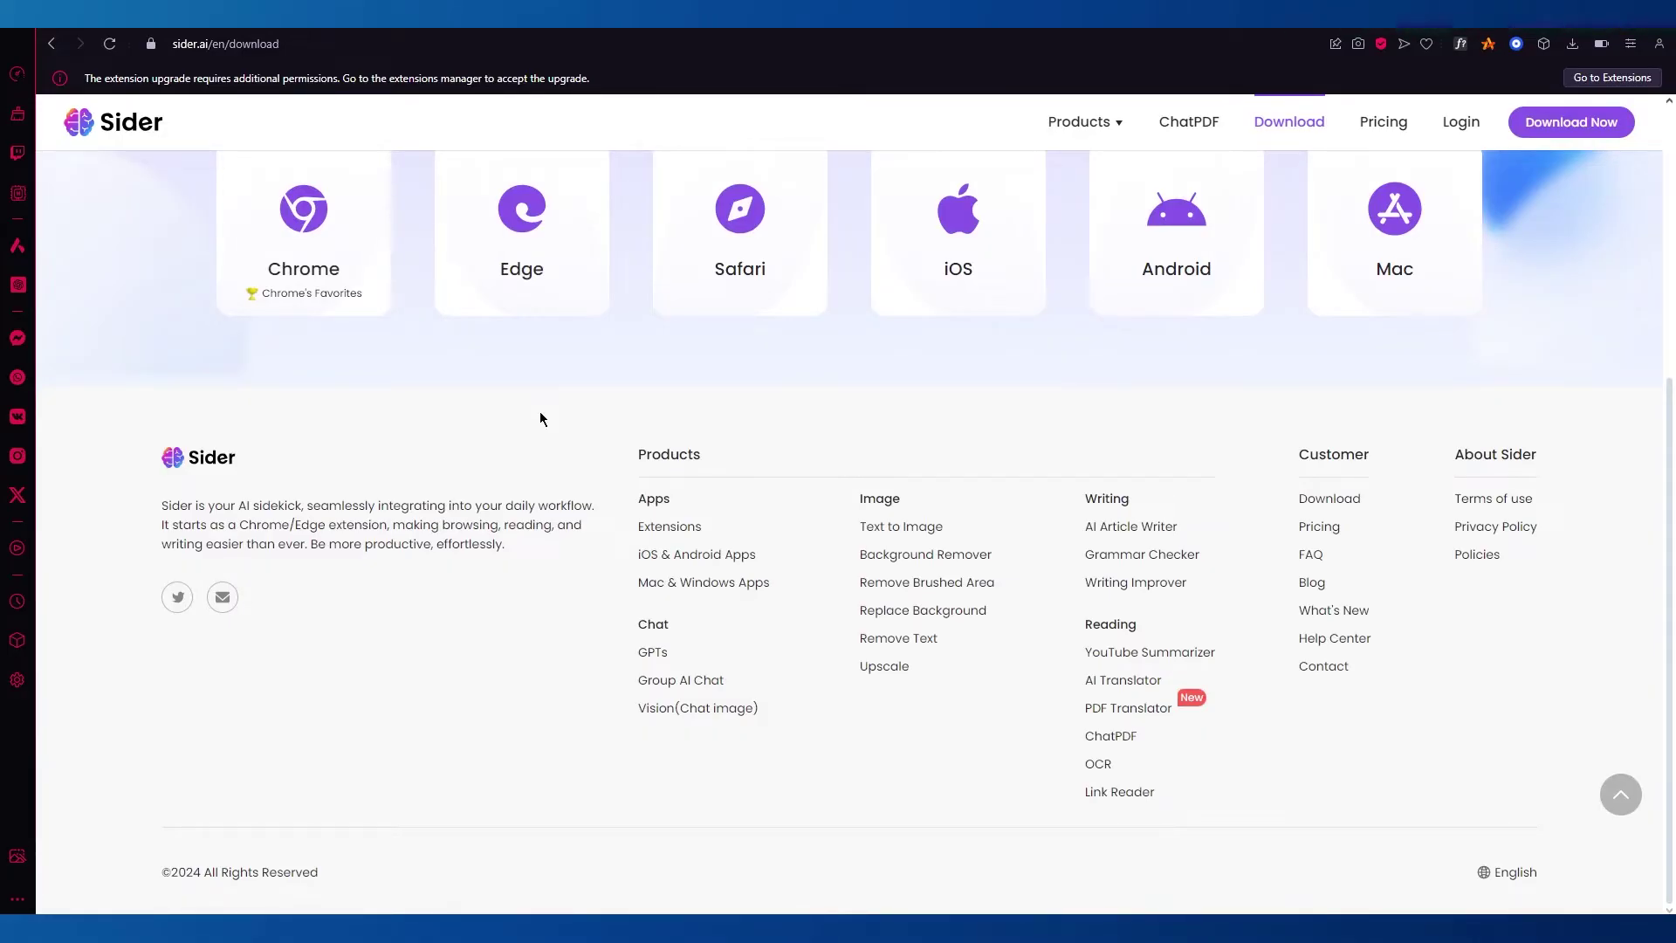
key(alt+Right)
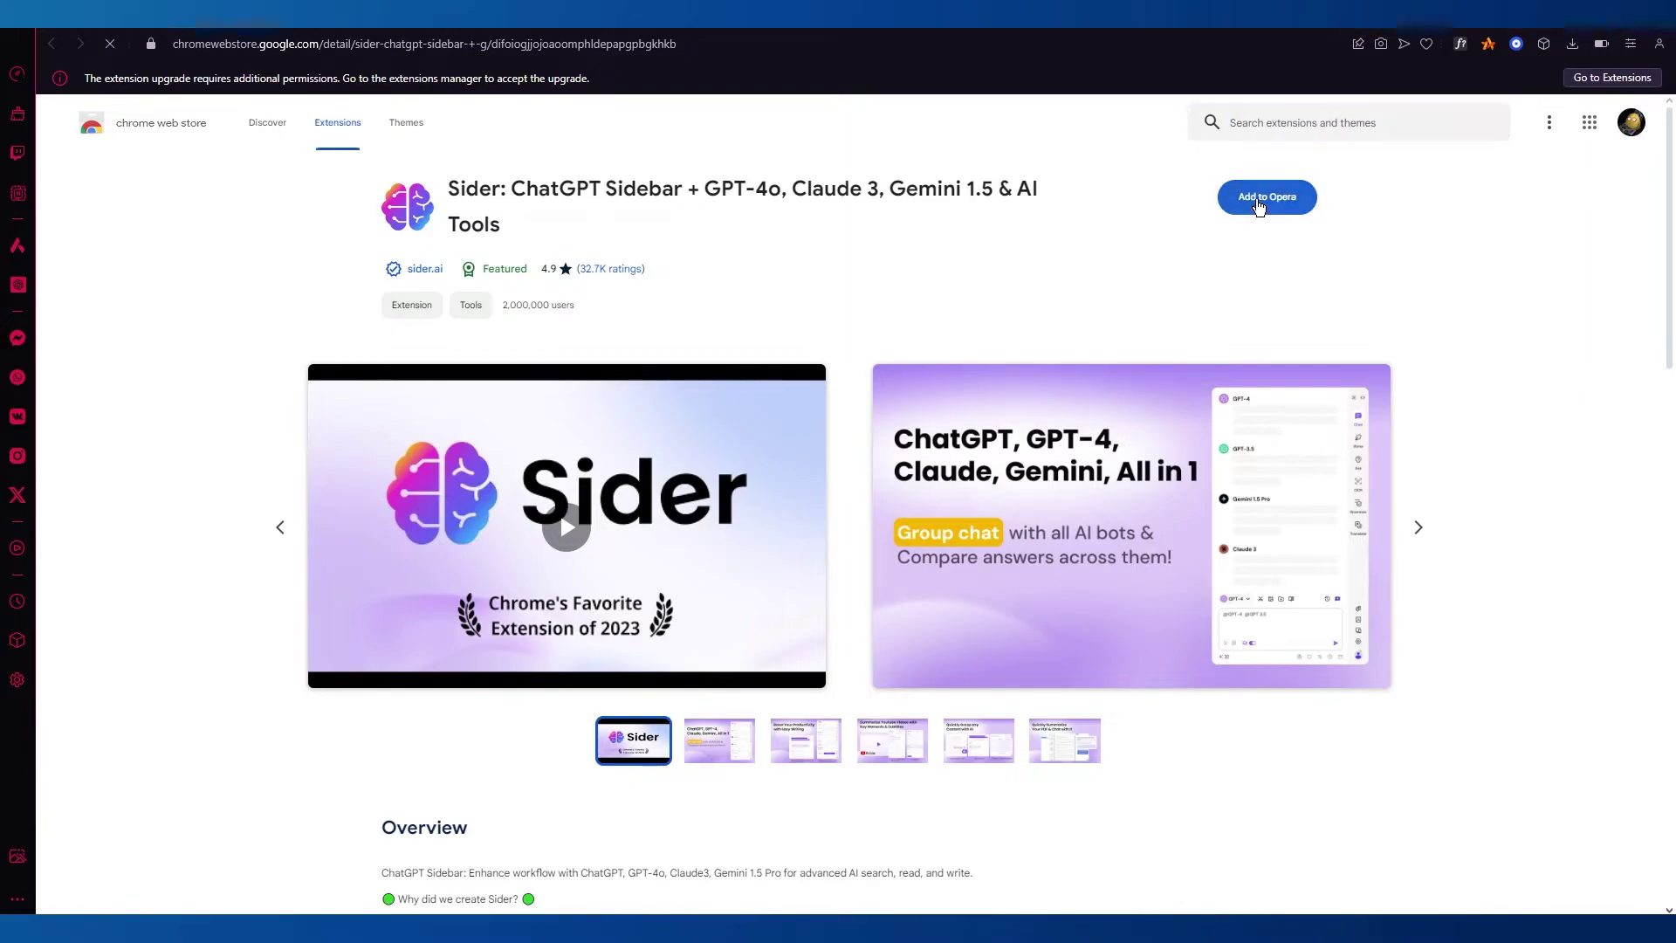
Add the Sider extension to Opera, then return to the sider.ai download page.
click(1260, 198)
click(897, 232)
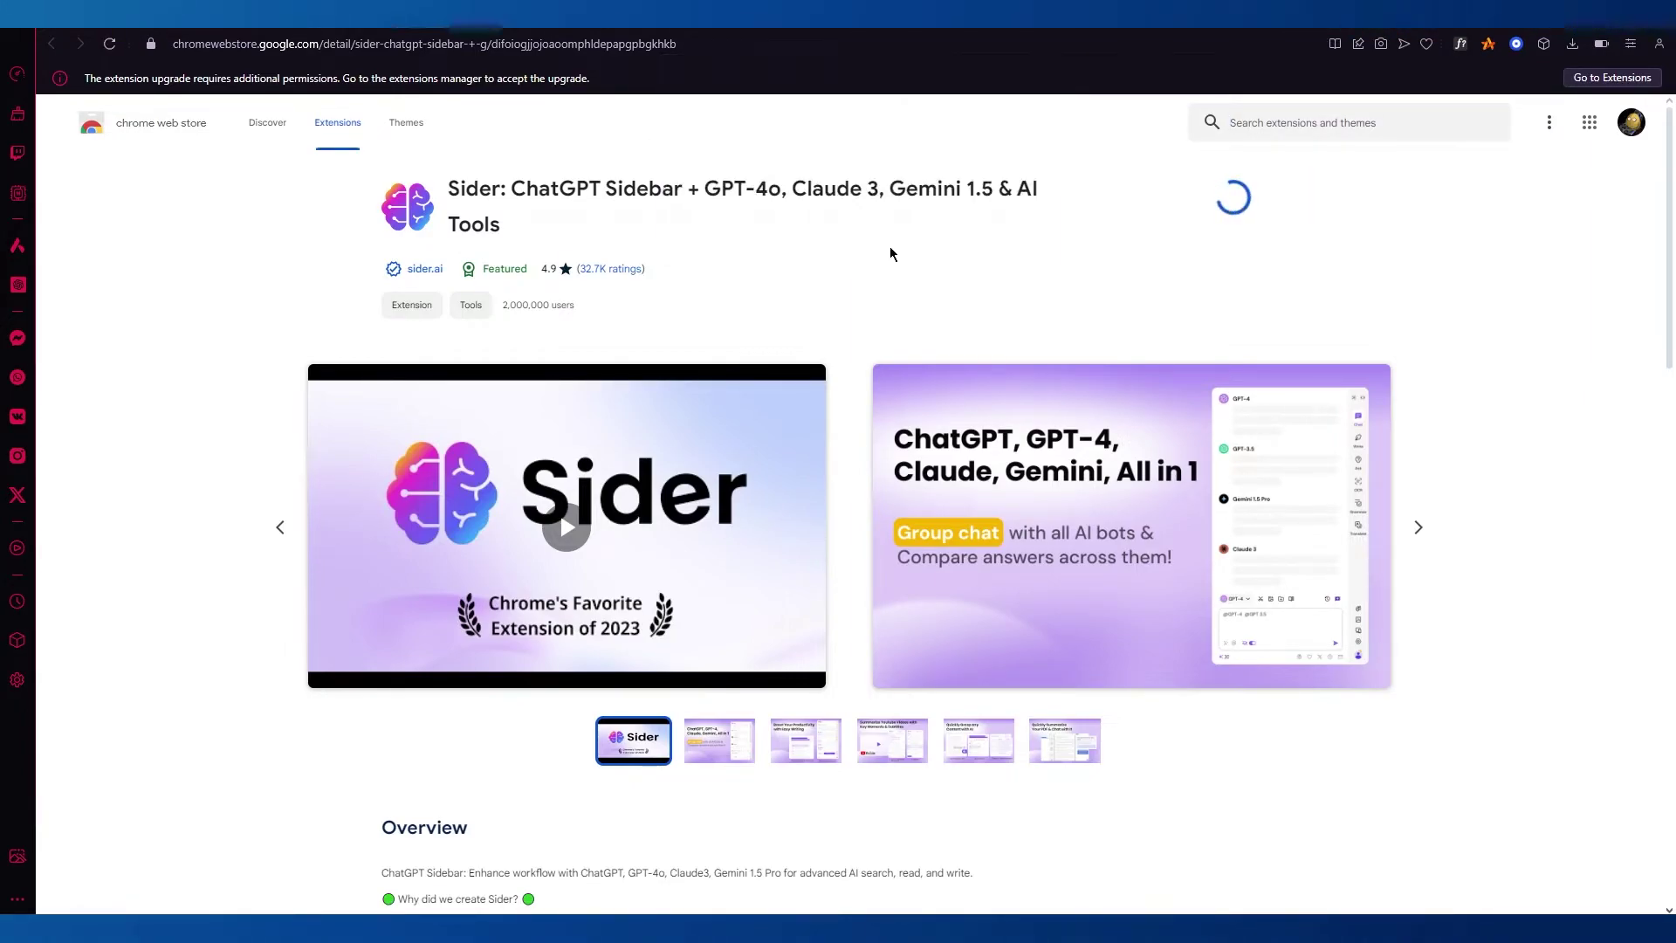
key(alt+Left)
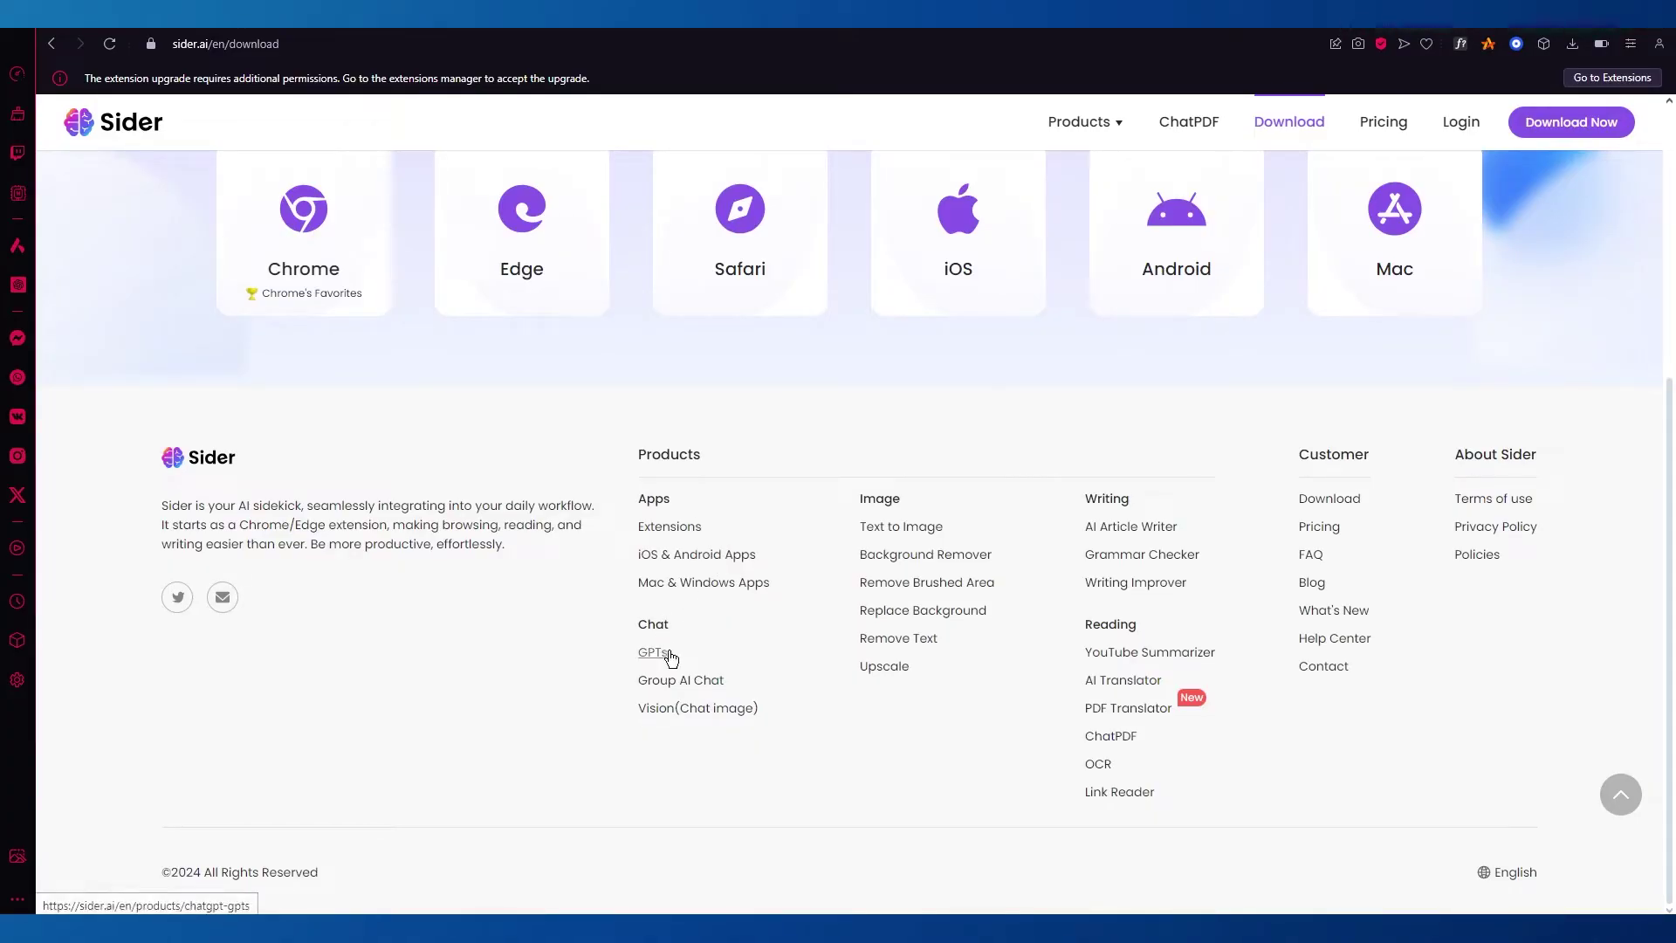
scroll(719, 683, up, 10)
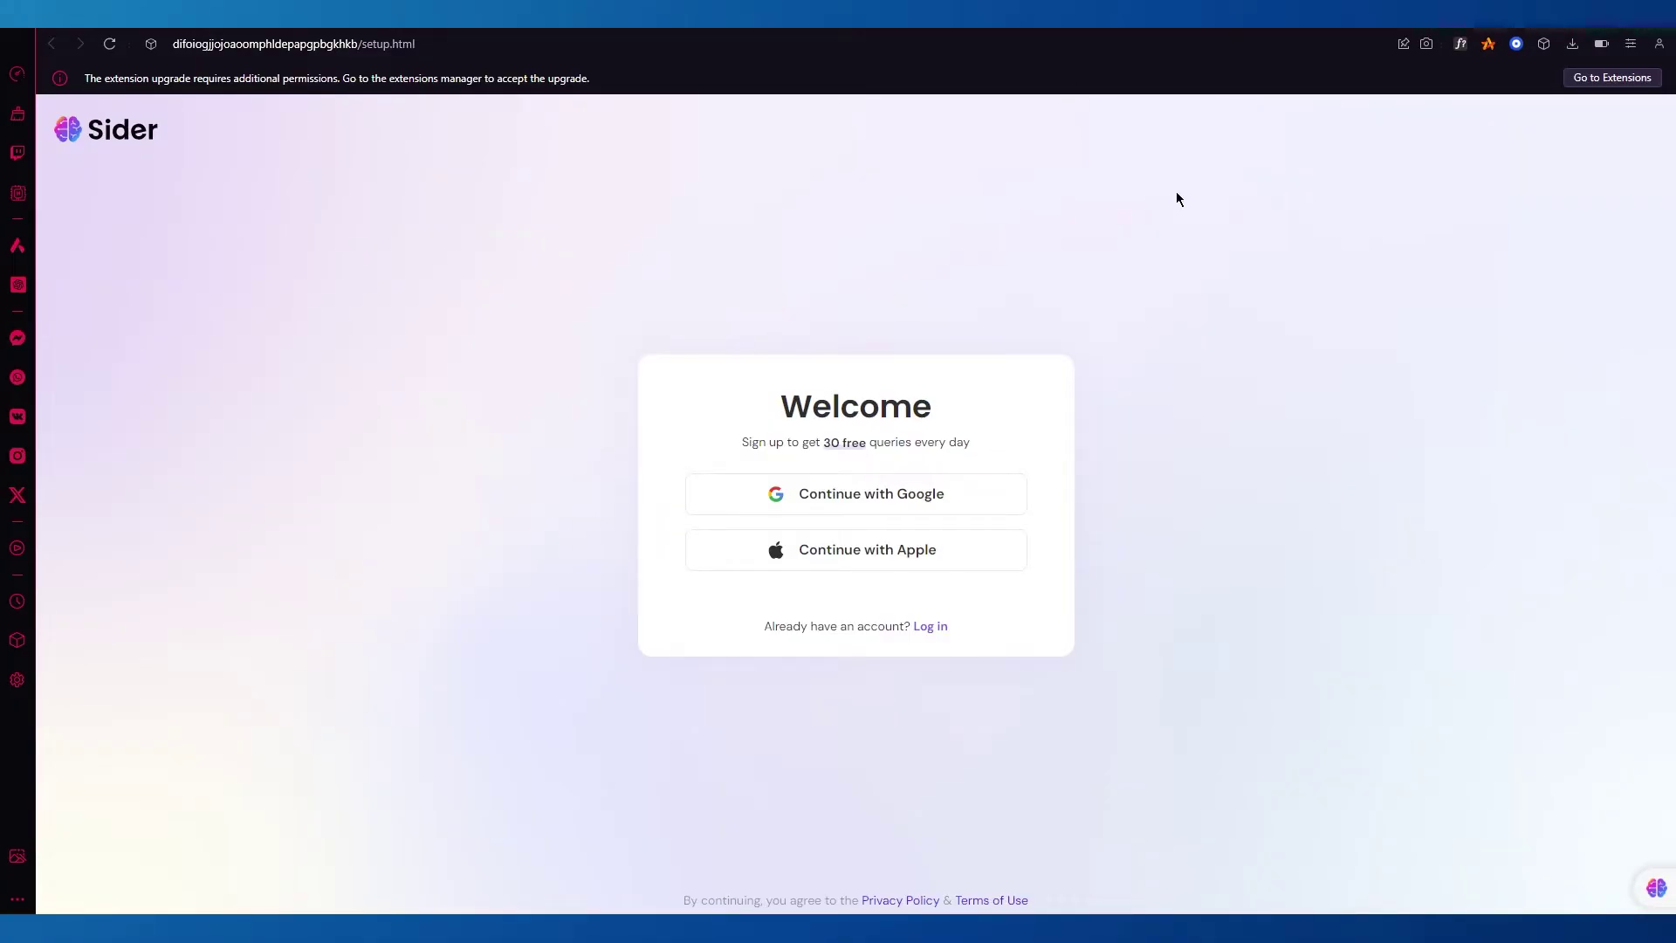
Sign up for Sider with Continue with Google, choosing the account and confirming.
click(882, 495)
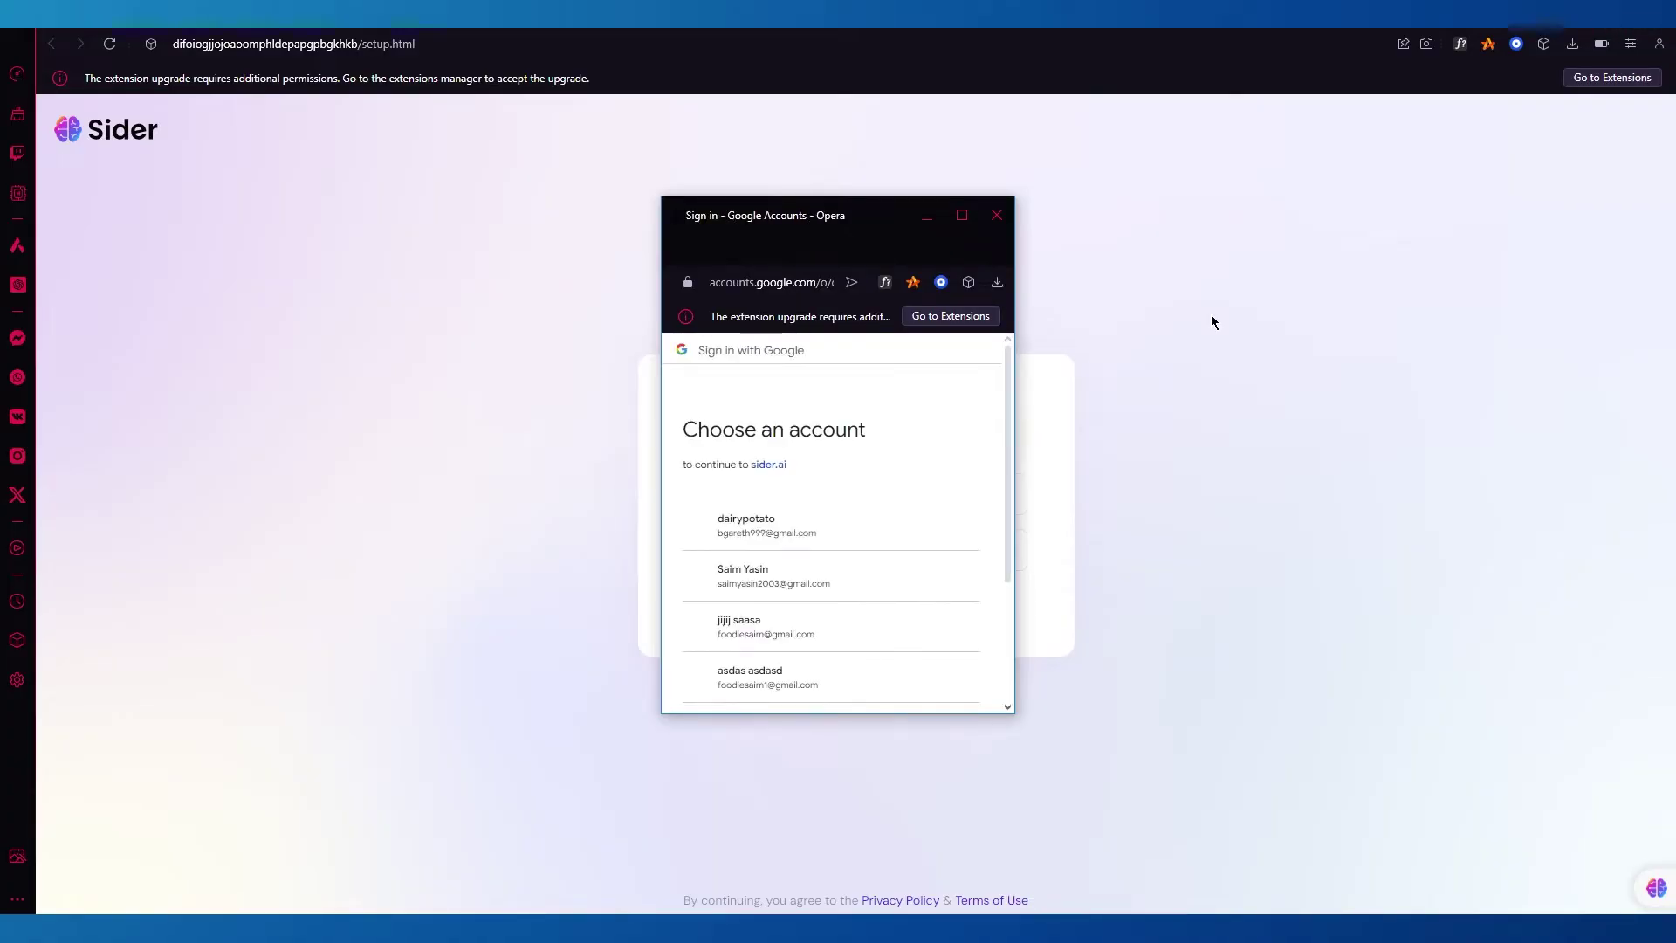
scroll(895, 497, down, 2)
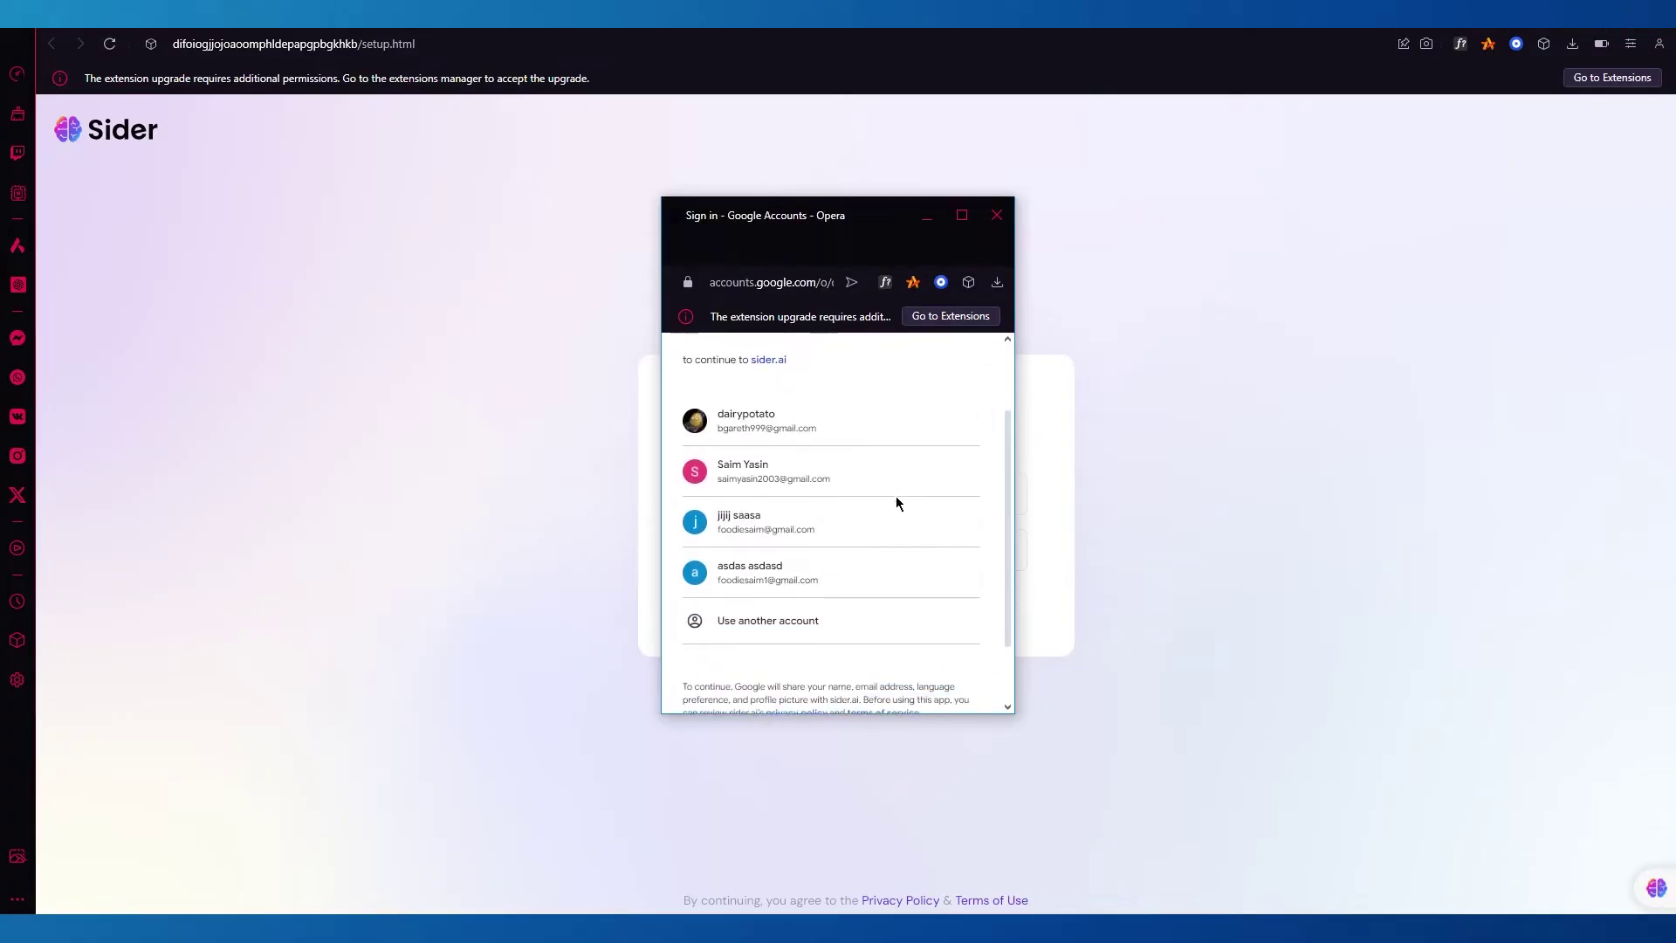
click(803, 464)
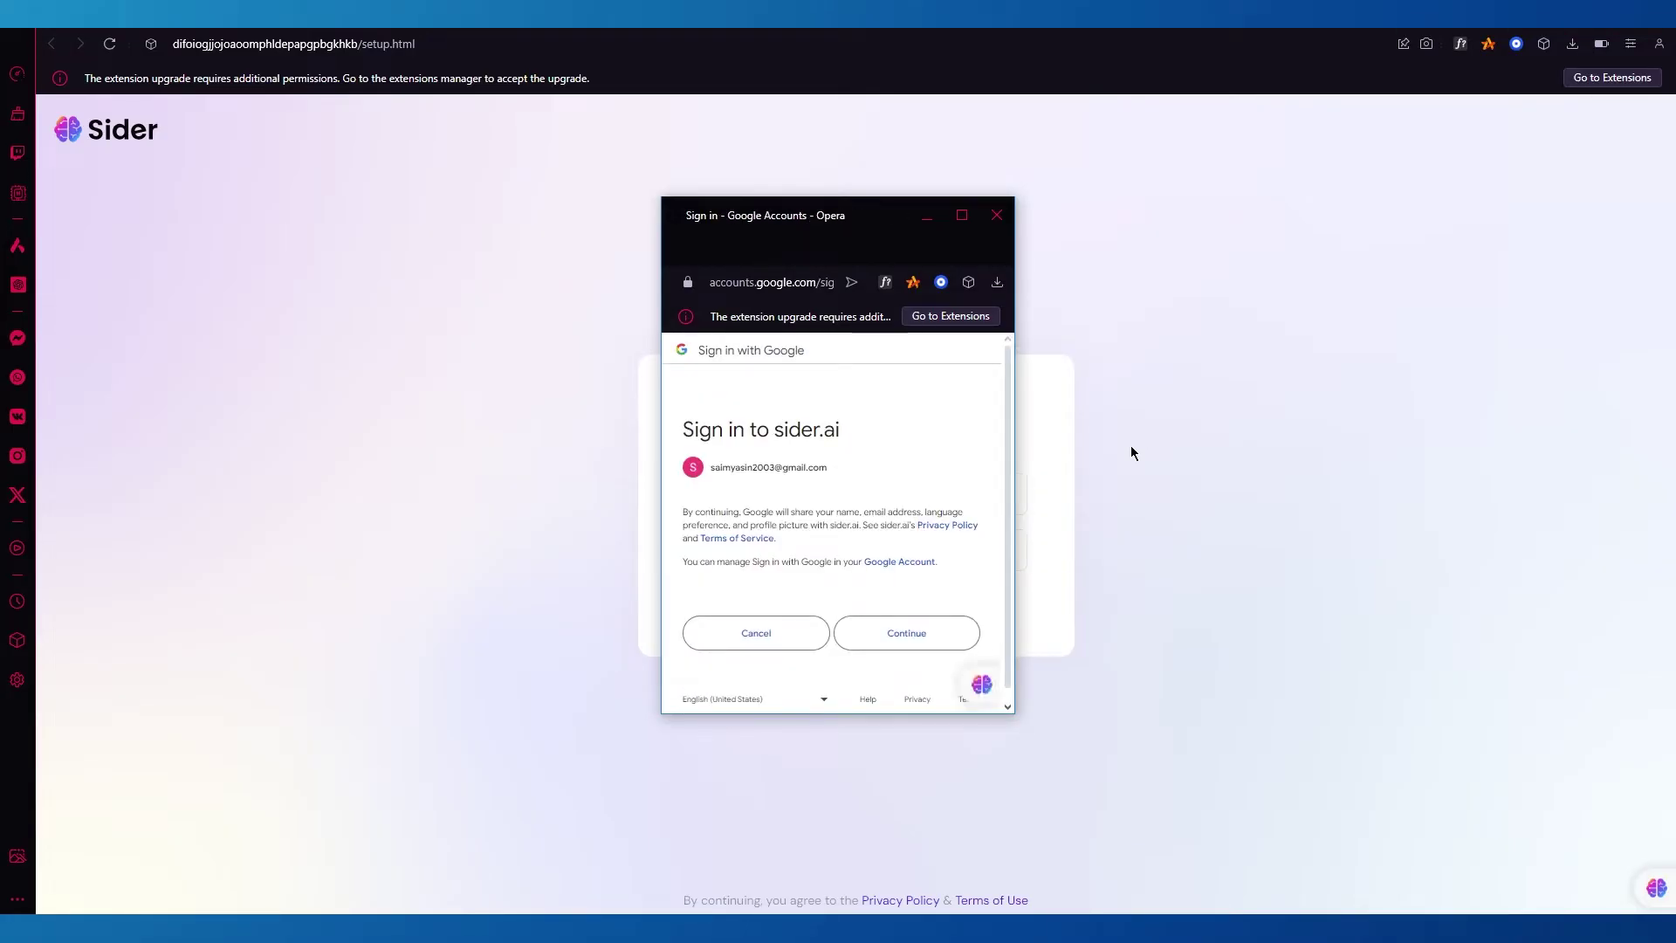
click(912, 635)
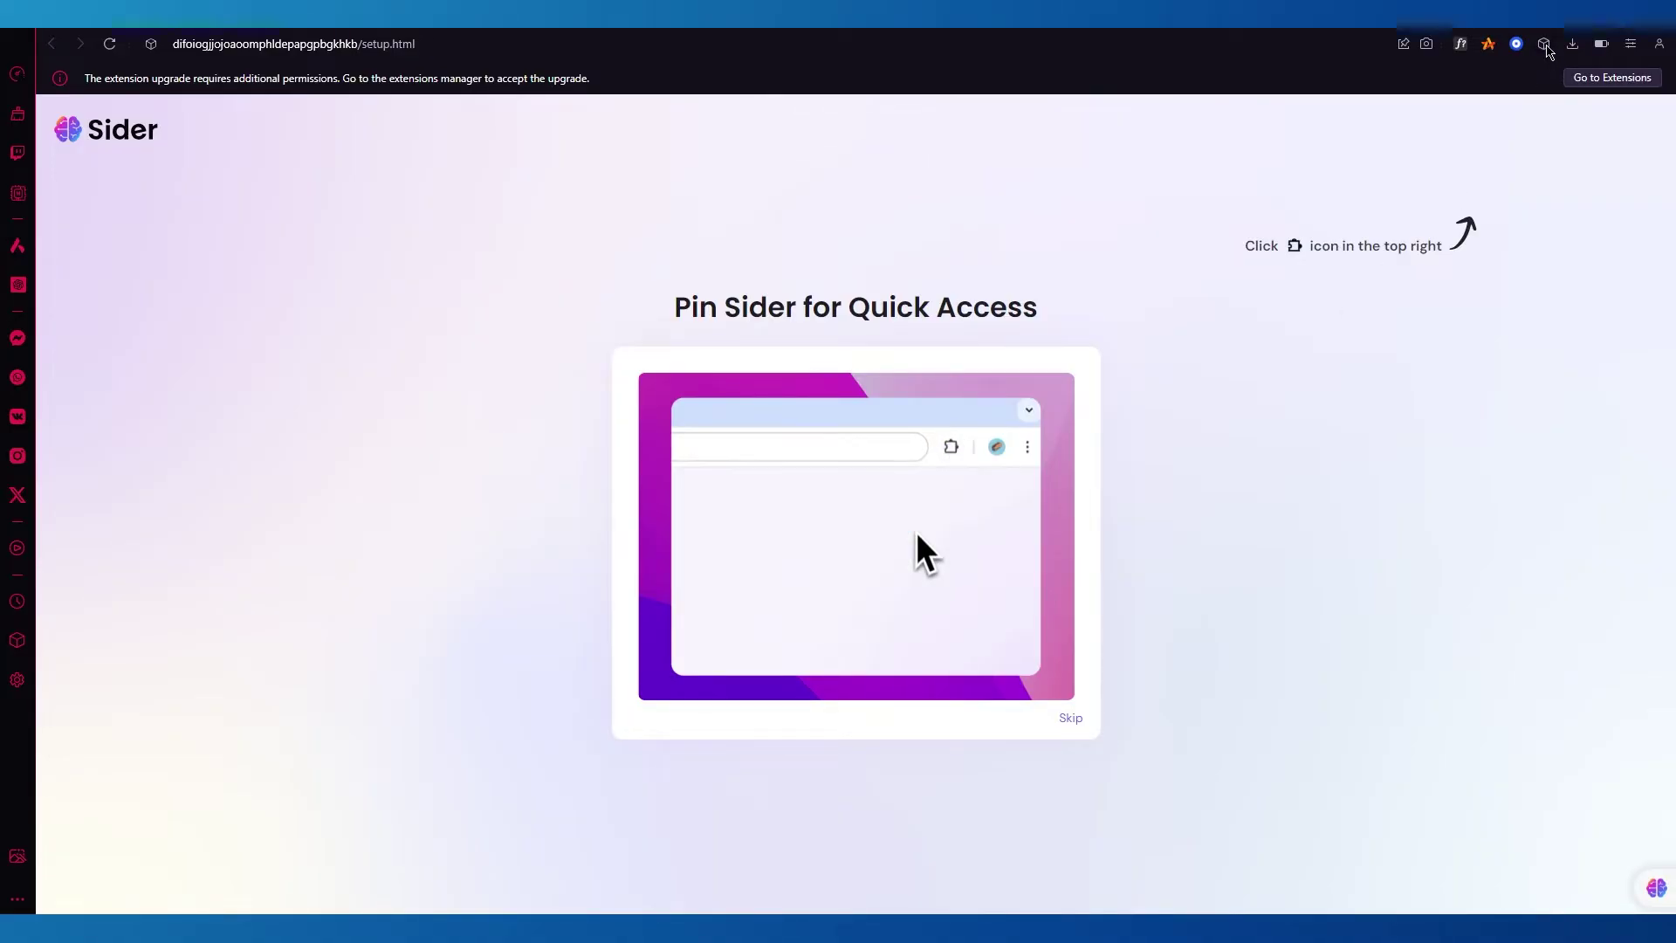
Pin Sider to the toolbar from the extensions list and close the current tab.
click(1545, 48)
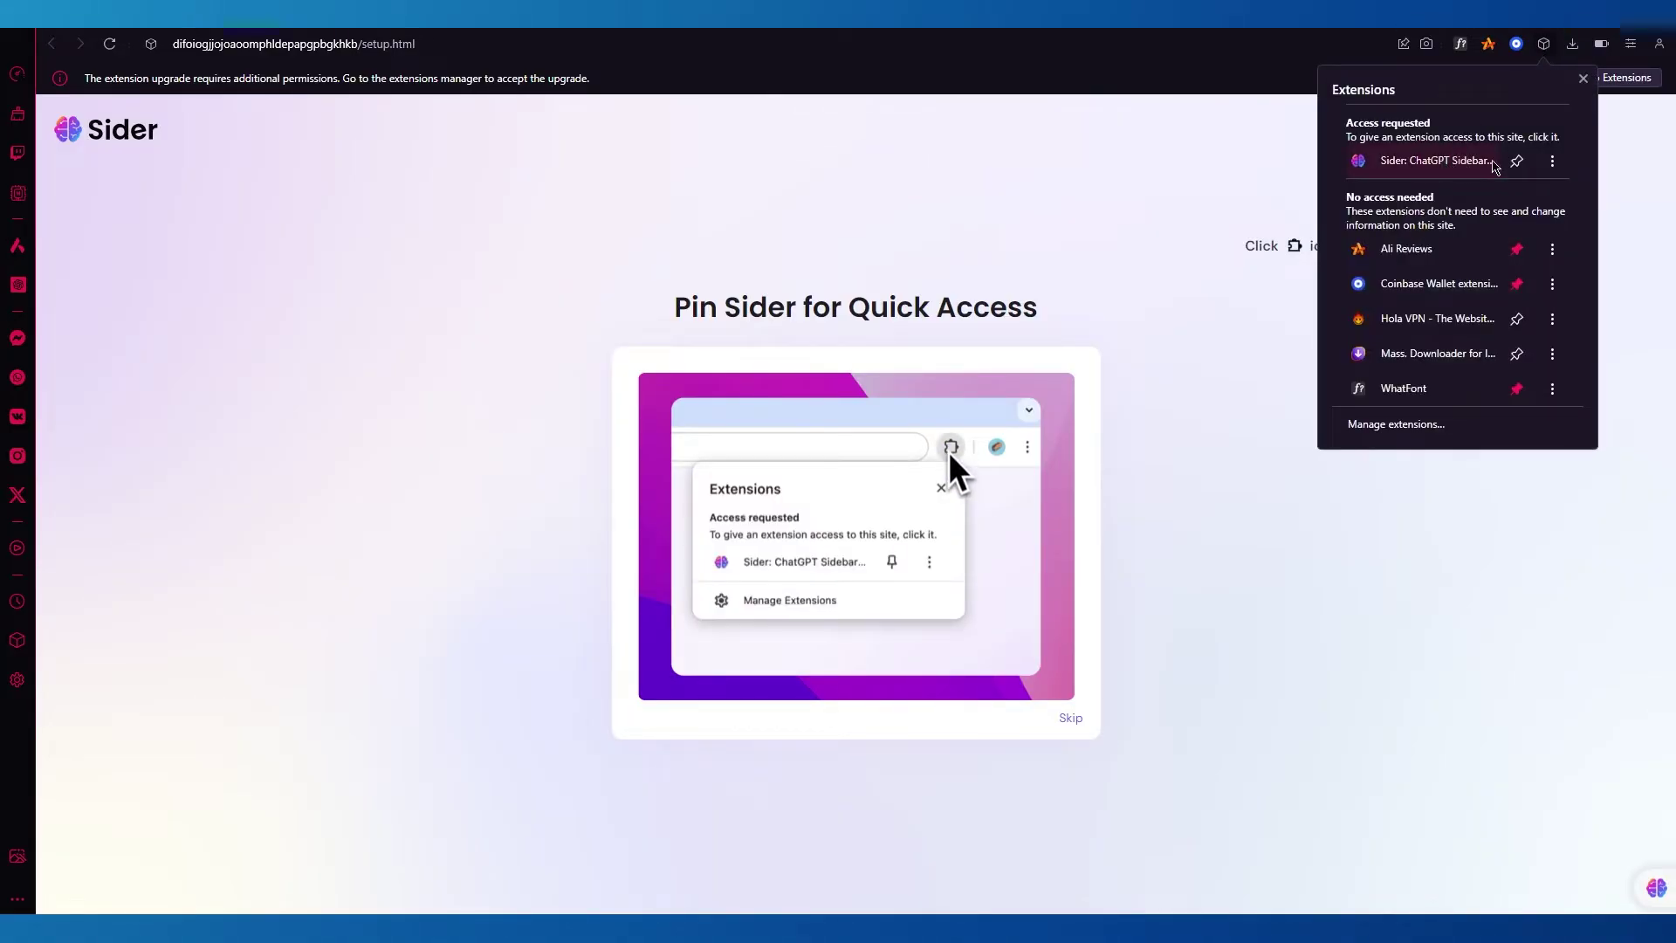
click(1516, 161)
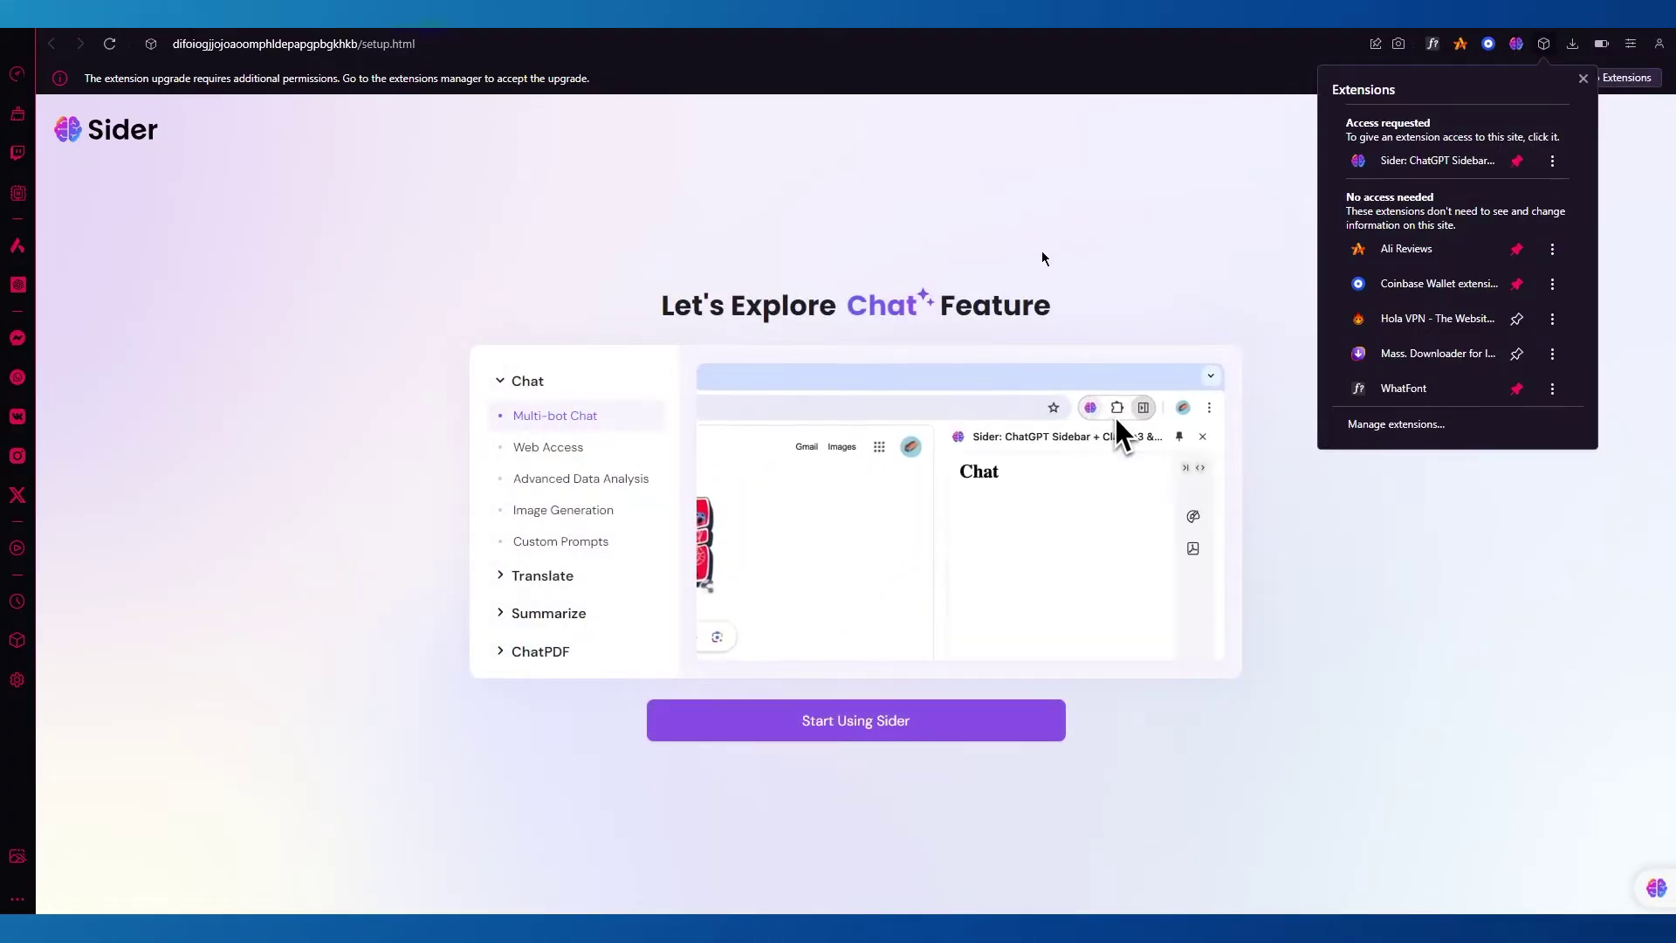
click(1041, 258)
key(ctrl+w)
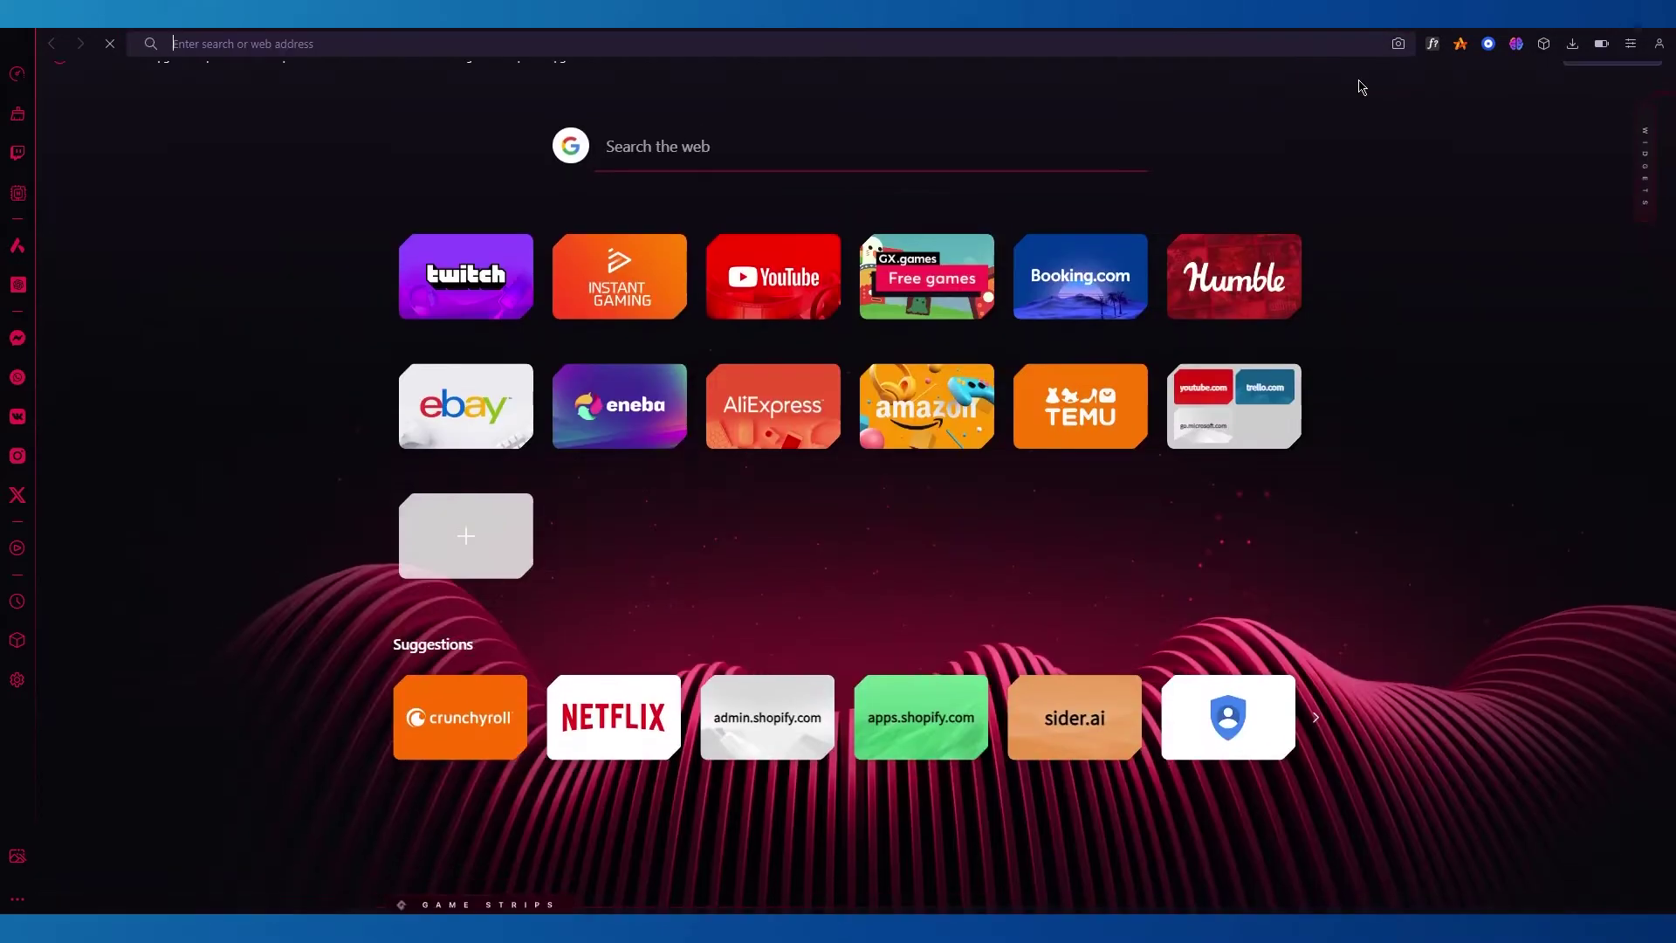
In Sider's chat page, select GPT-4o and send 'tell the gauss law'.
click(1516, 45)
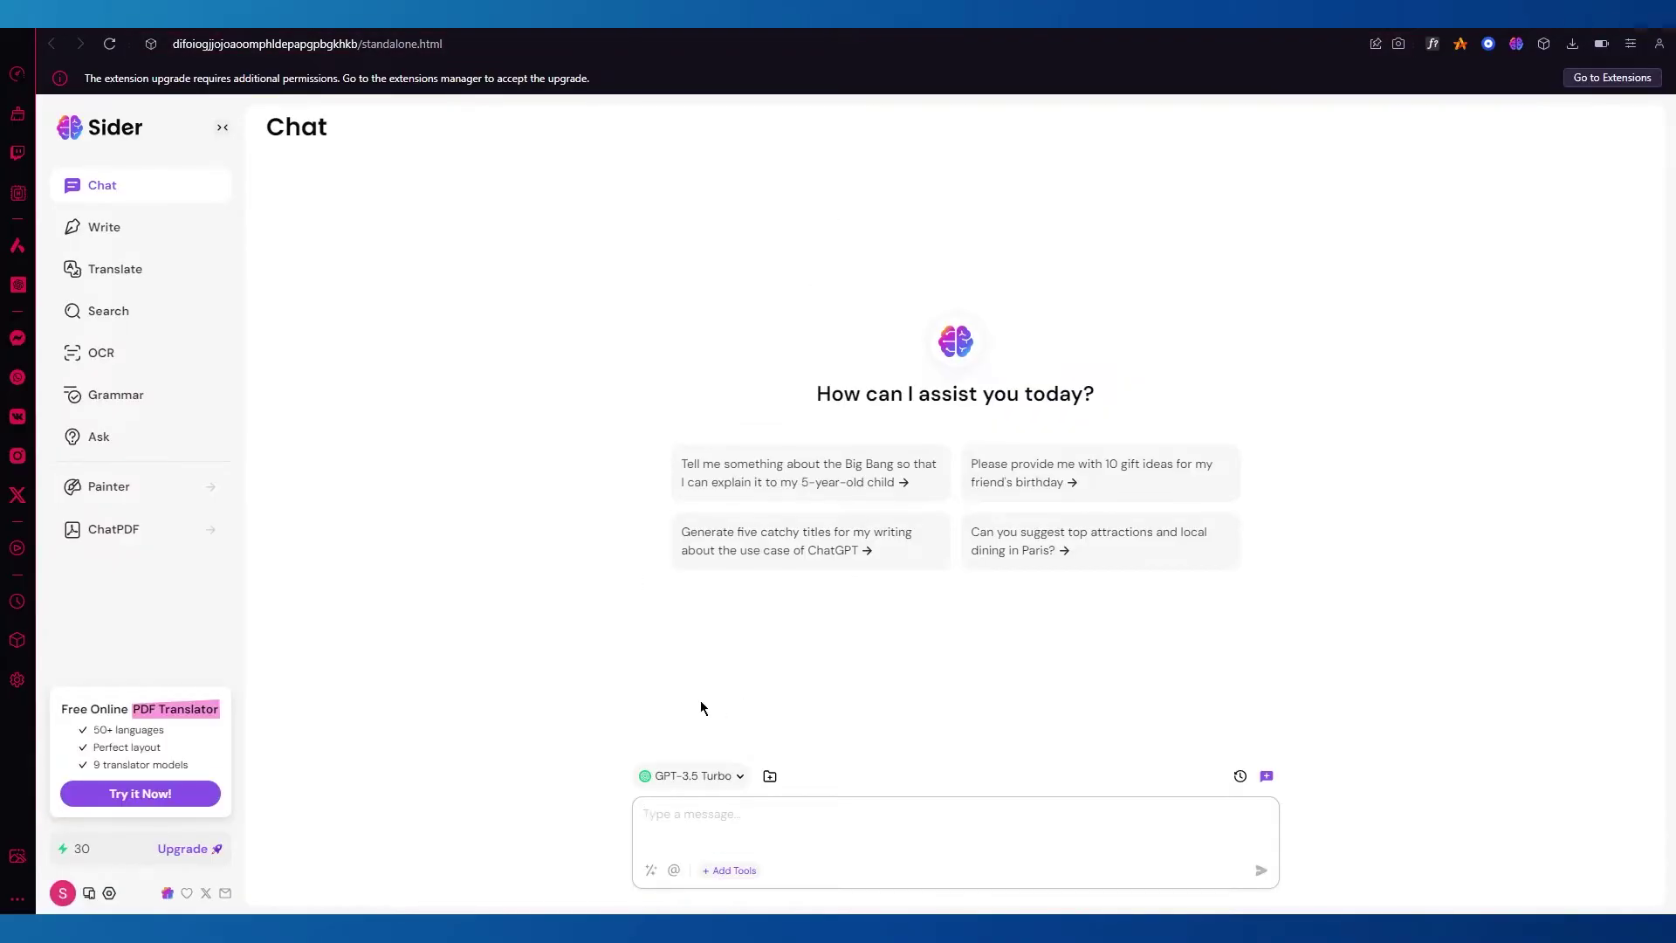
click(693, 775)
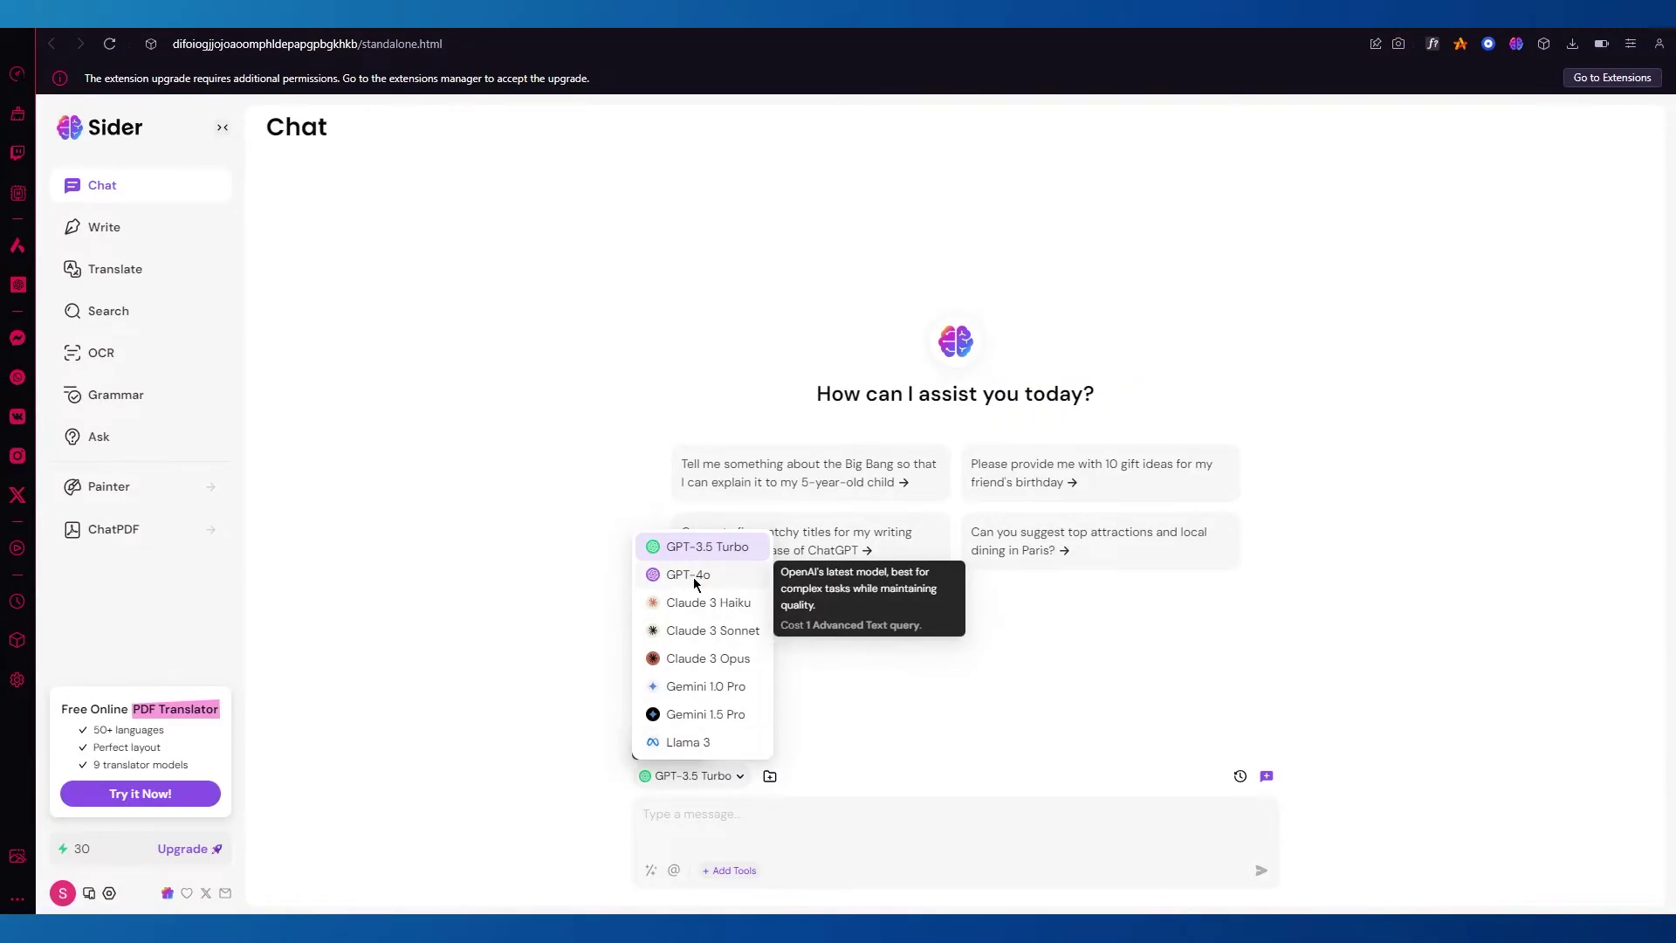
click(696, 576)
click(706, 809)
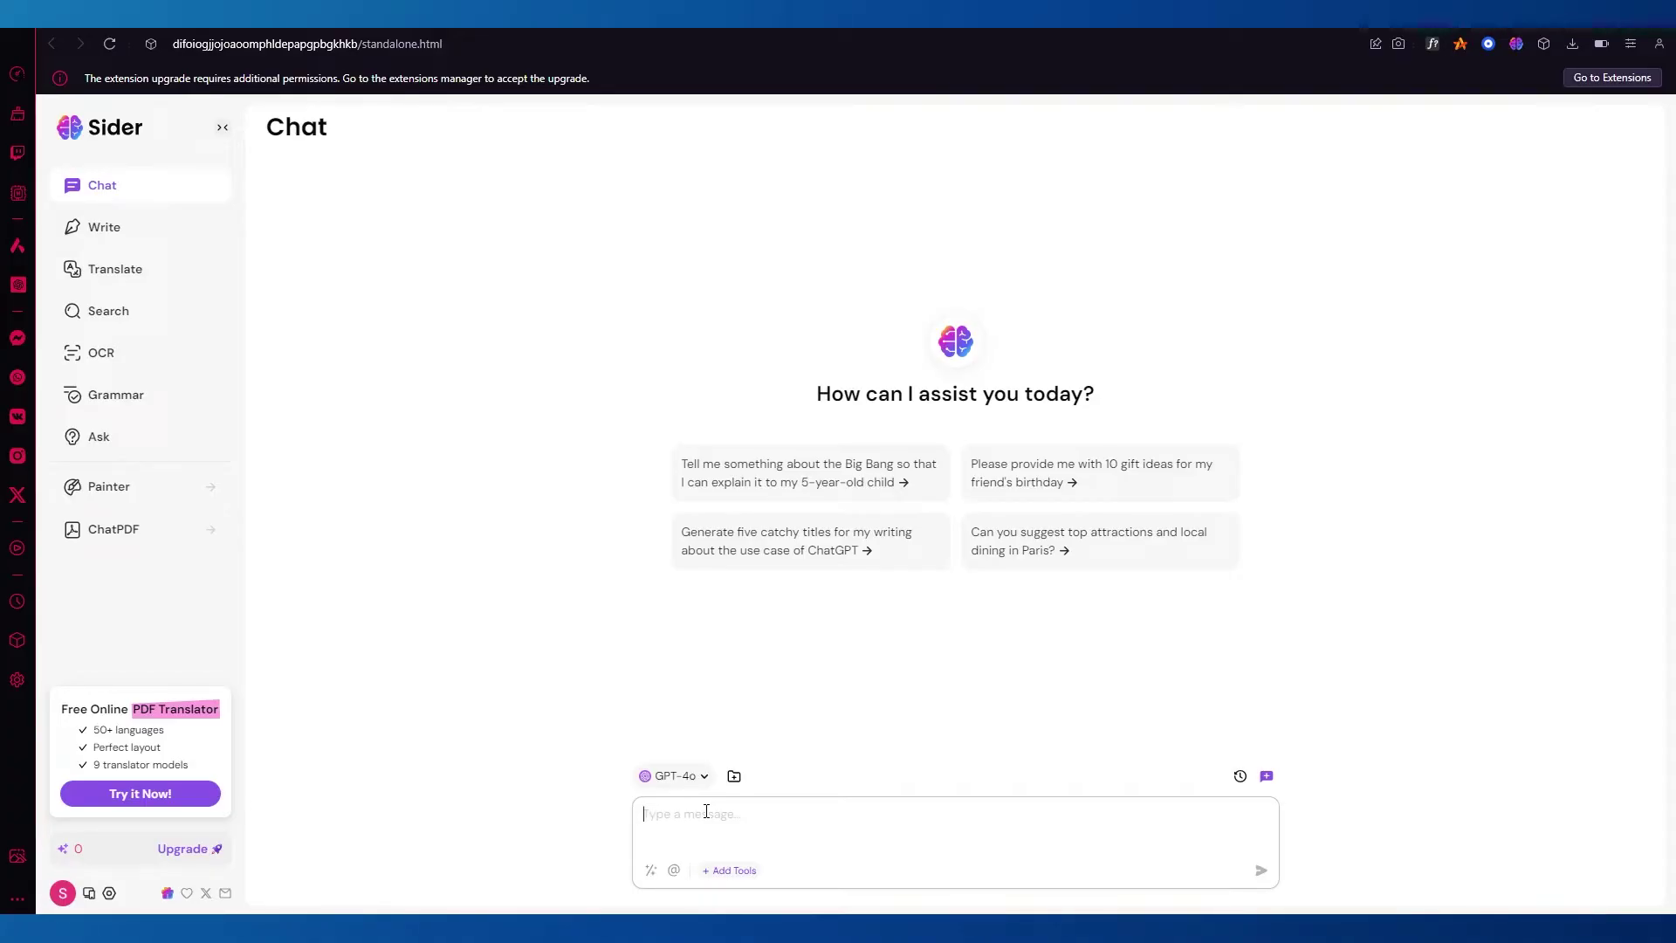
text(tell the gauss law)
key(Return)
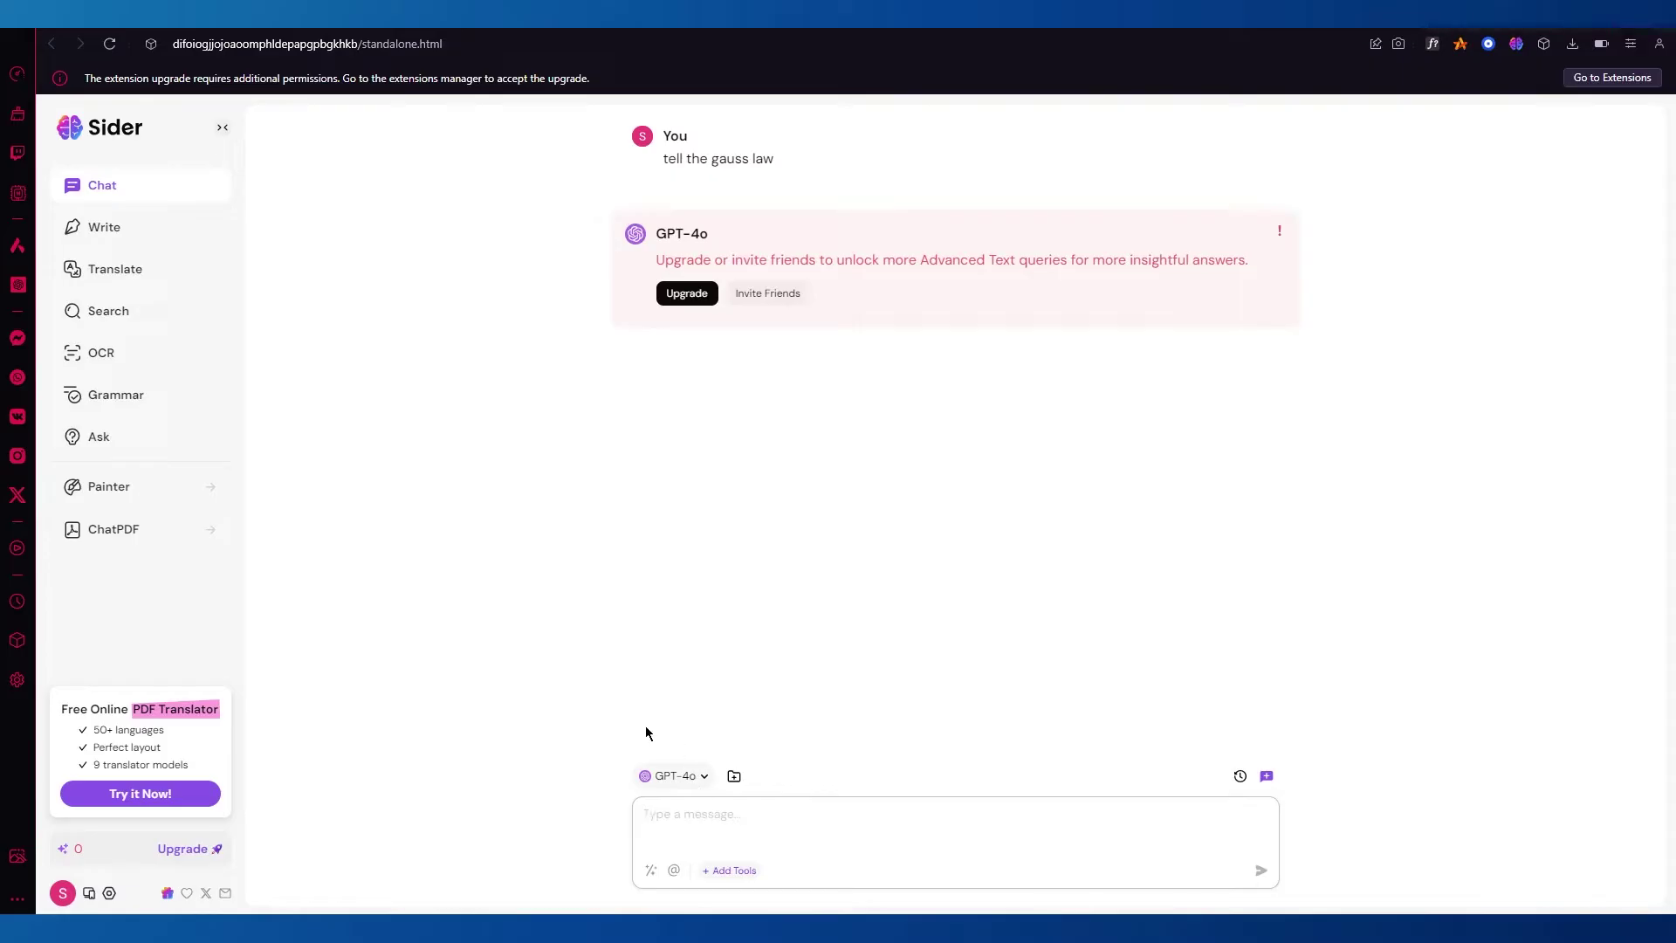
After the upgrade notice, switch the chat model to GPT-3.5 Turbo.
click(664, 784)
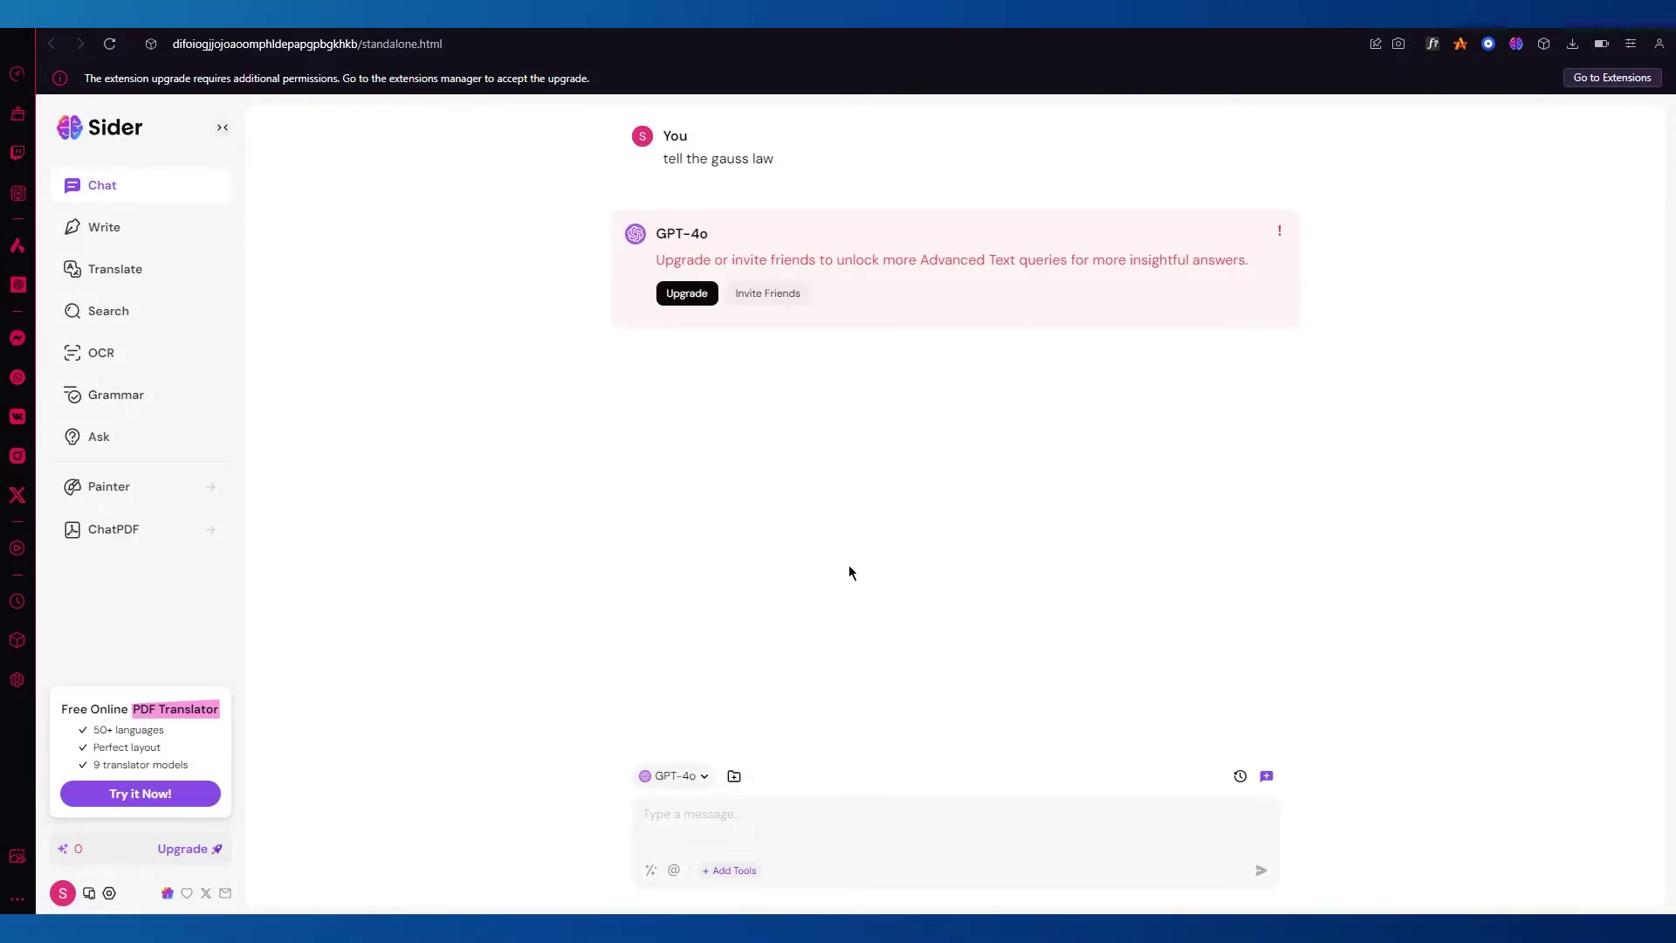
drag(674, 259, 890, 281)
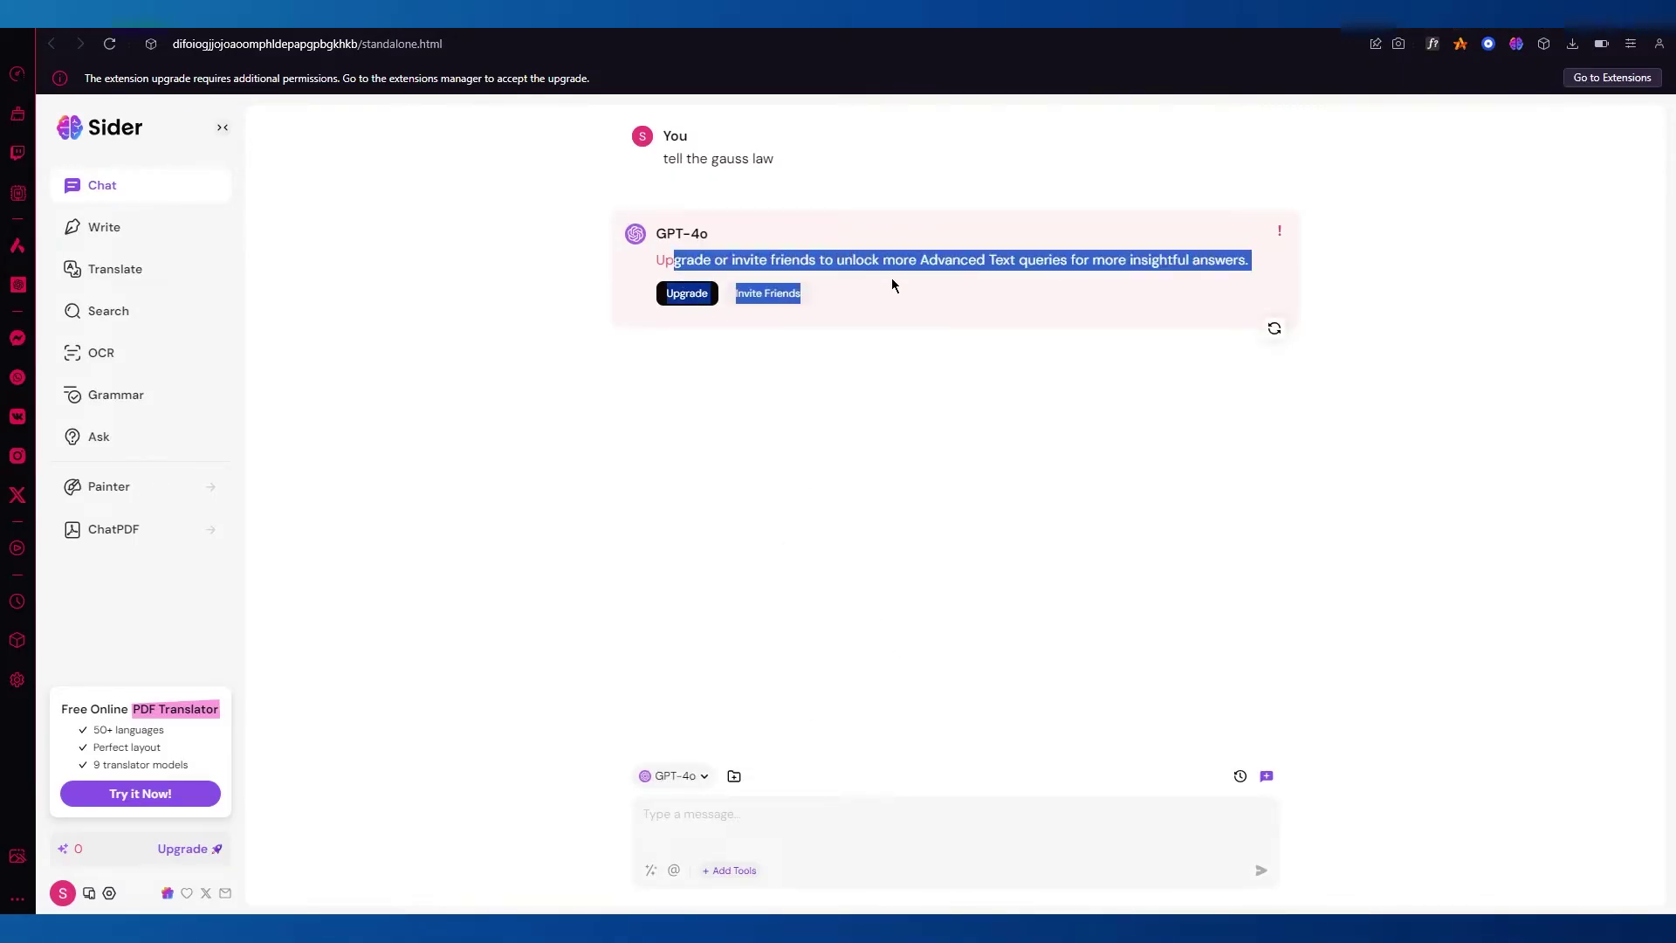
mouse_move(672, 775)
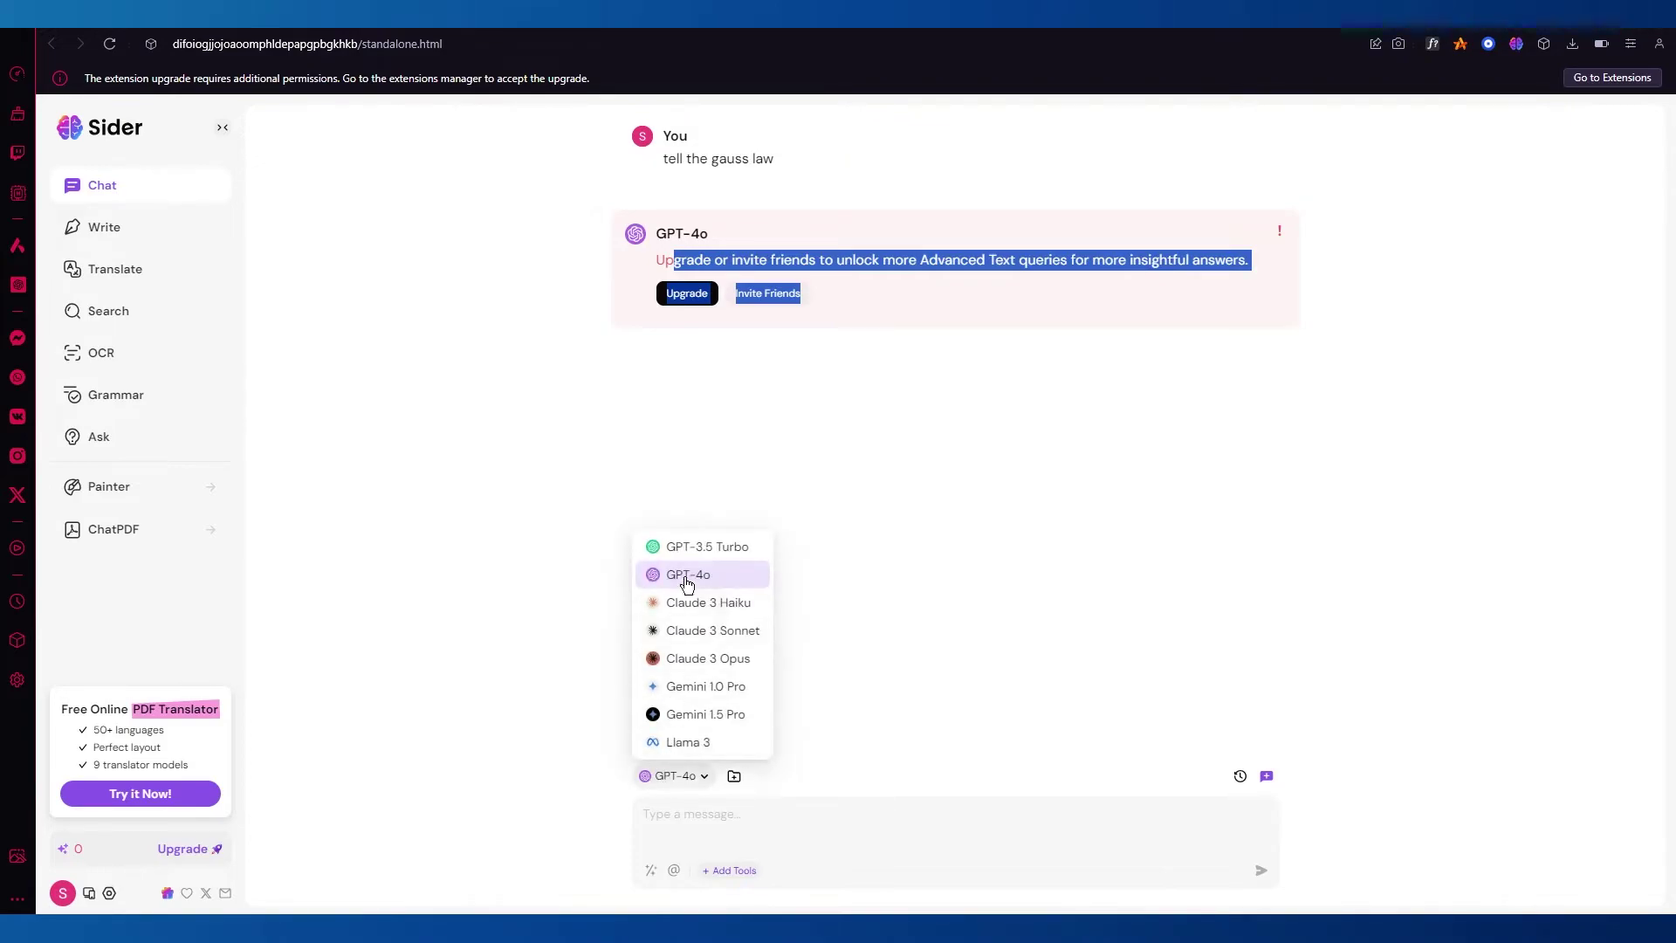
click(712, 547)
click(707, 813)
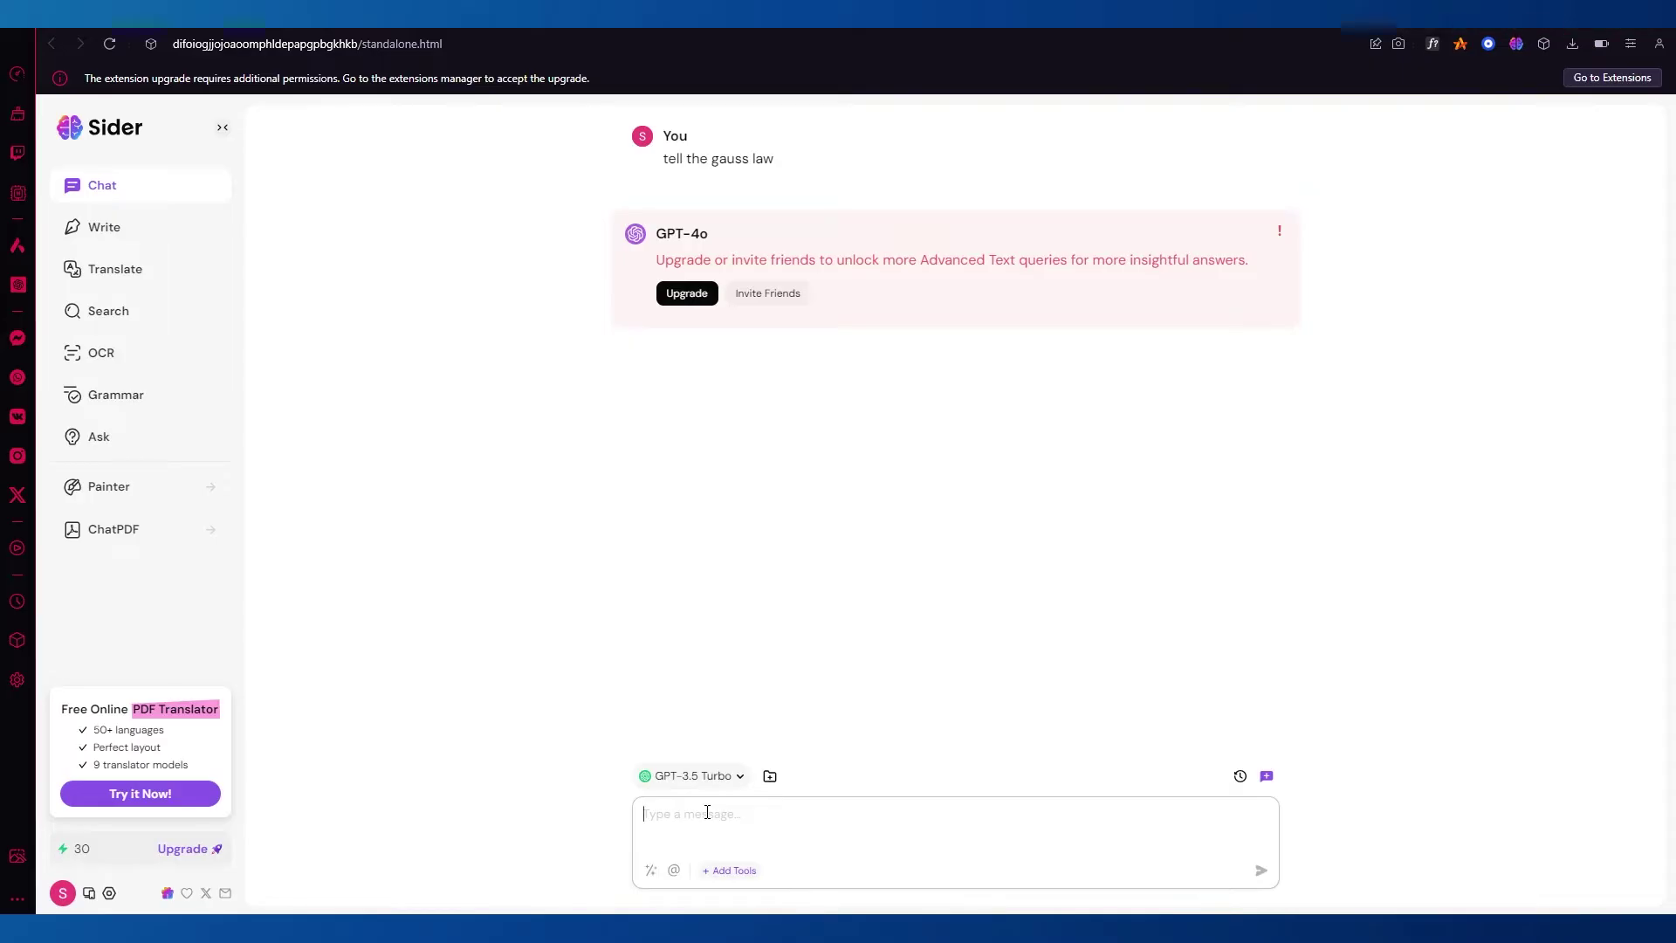
Resend 'tell the gauss law' to GPT-3.5 Turbo, keeping the current model.
text(tell the gauss law)
key(Return)
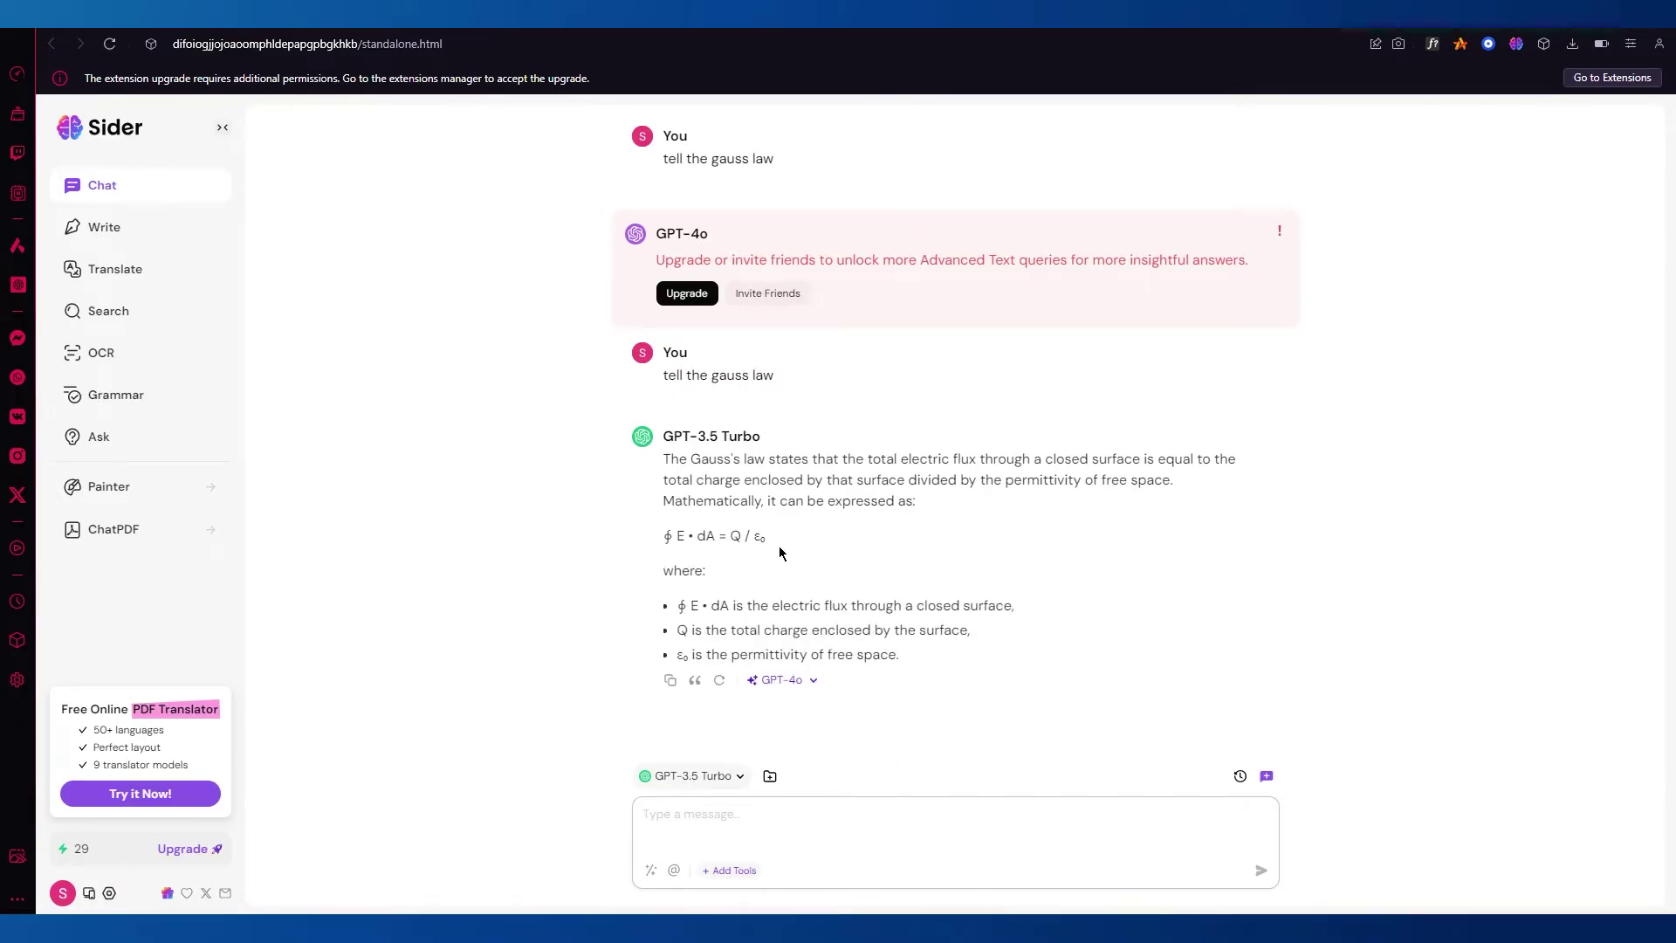
click(696, 787)
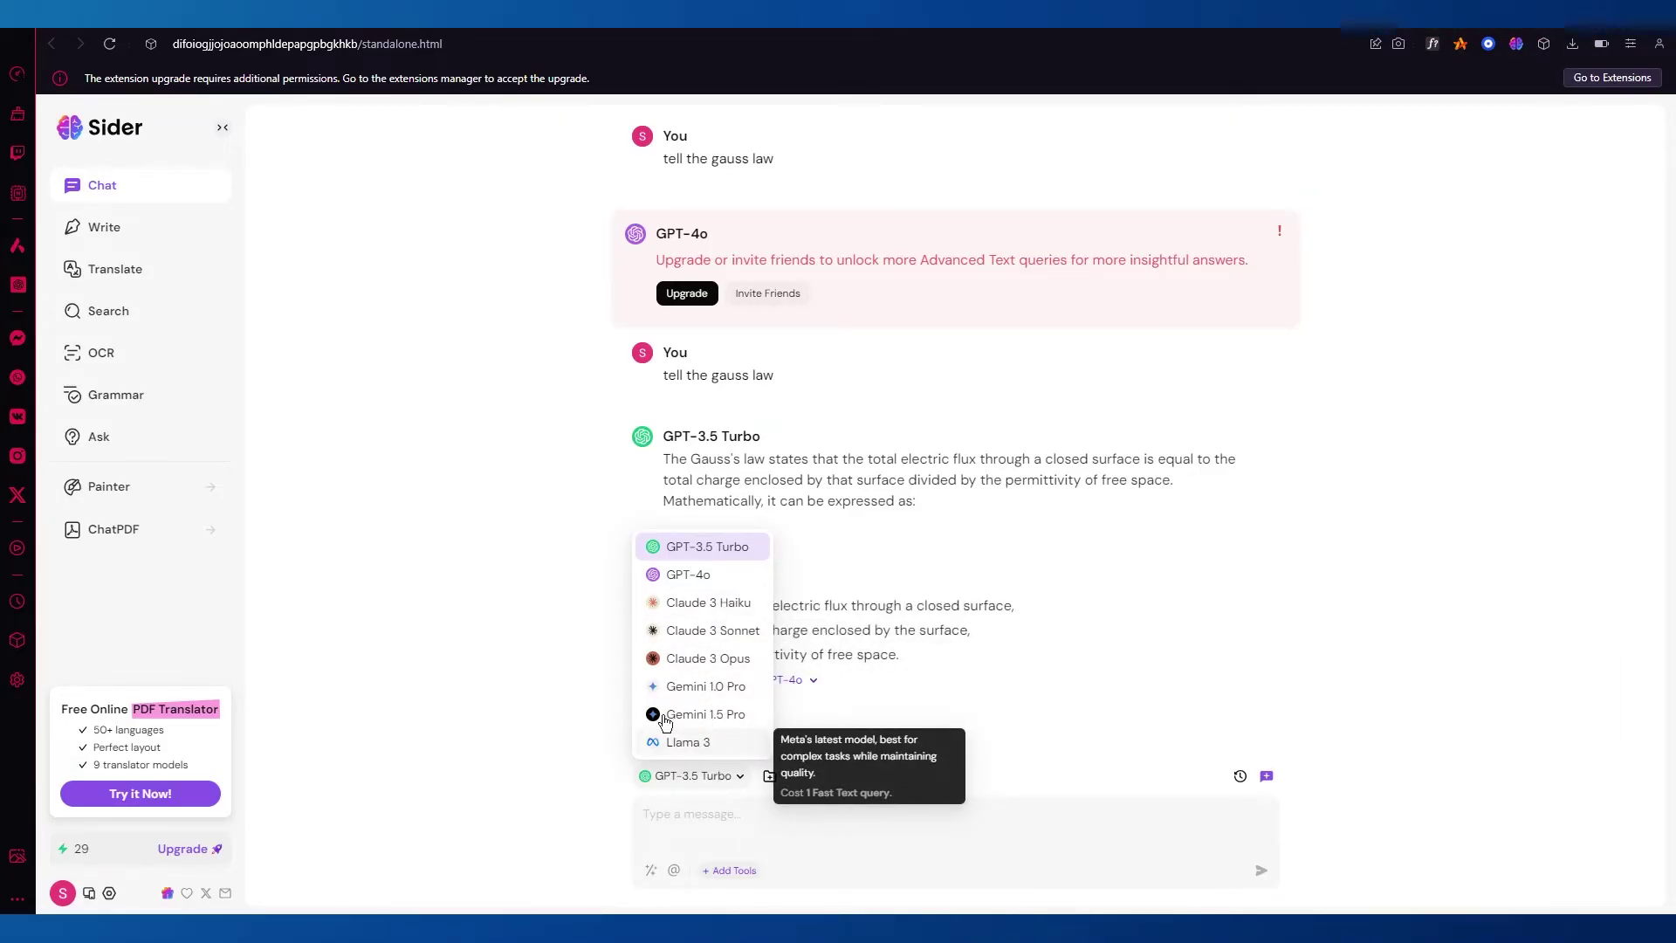
click(572, 595)
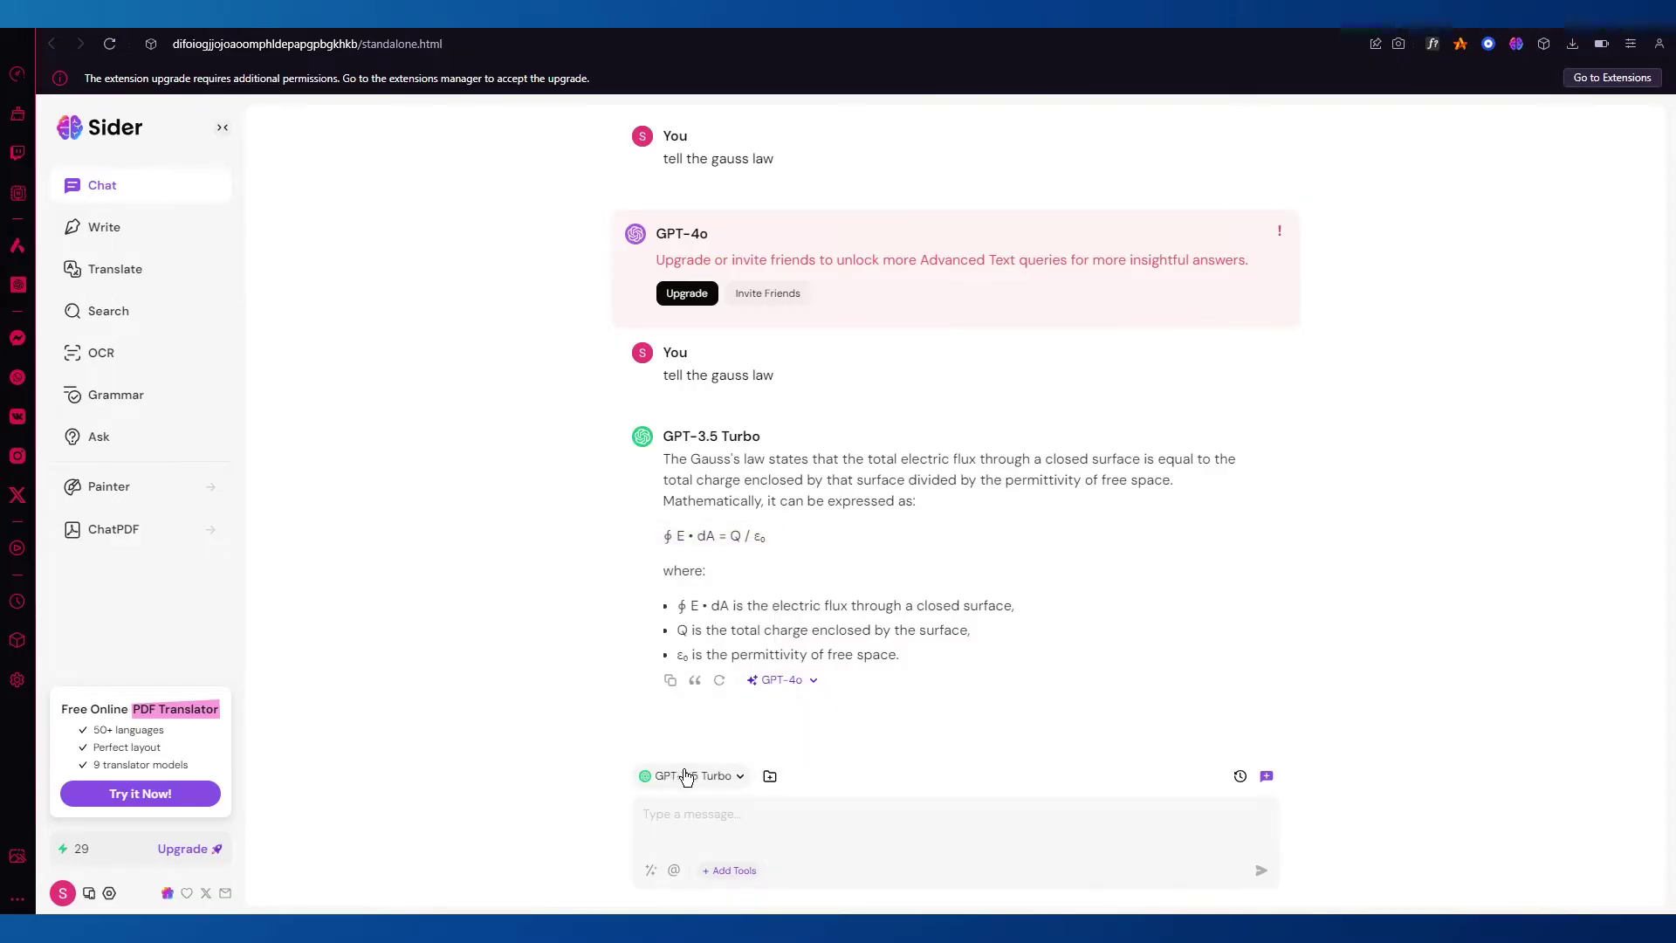
Send 'create me an image of a german shepherd riding a bike' and dismiss the GPT-4o upgrade offer.
click(700, 812)
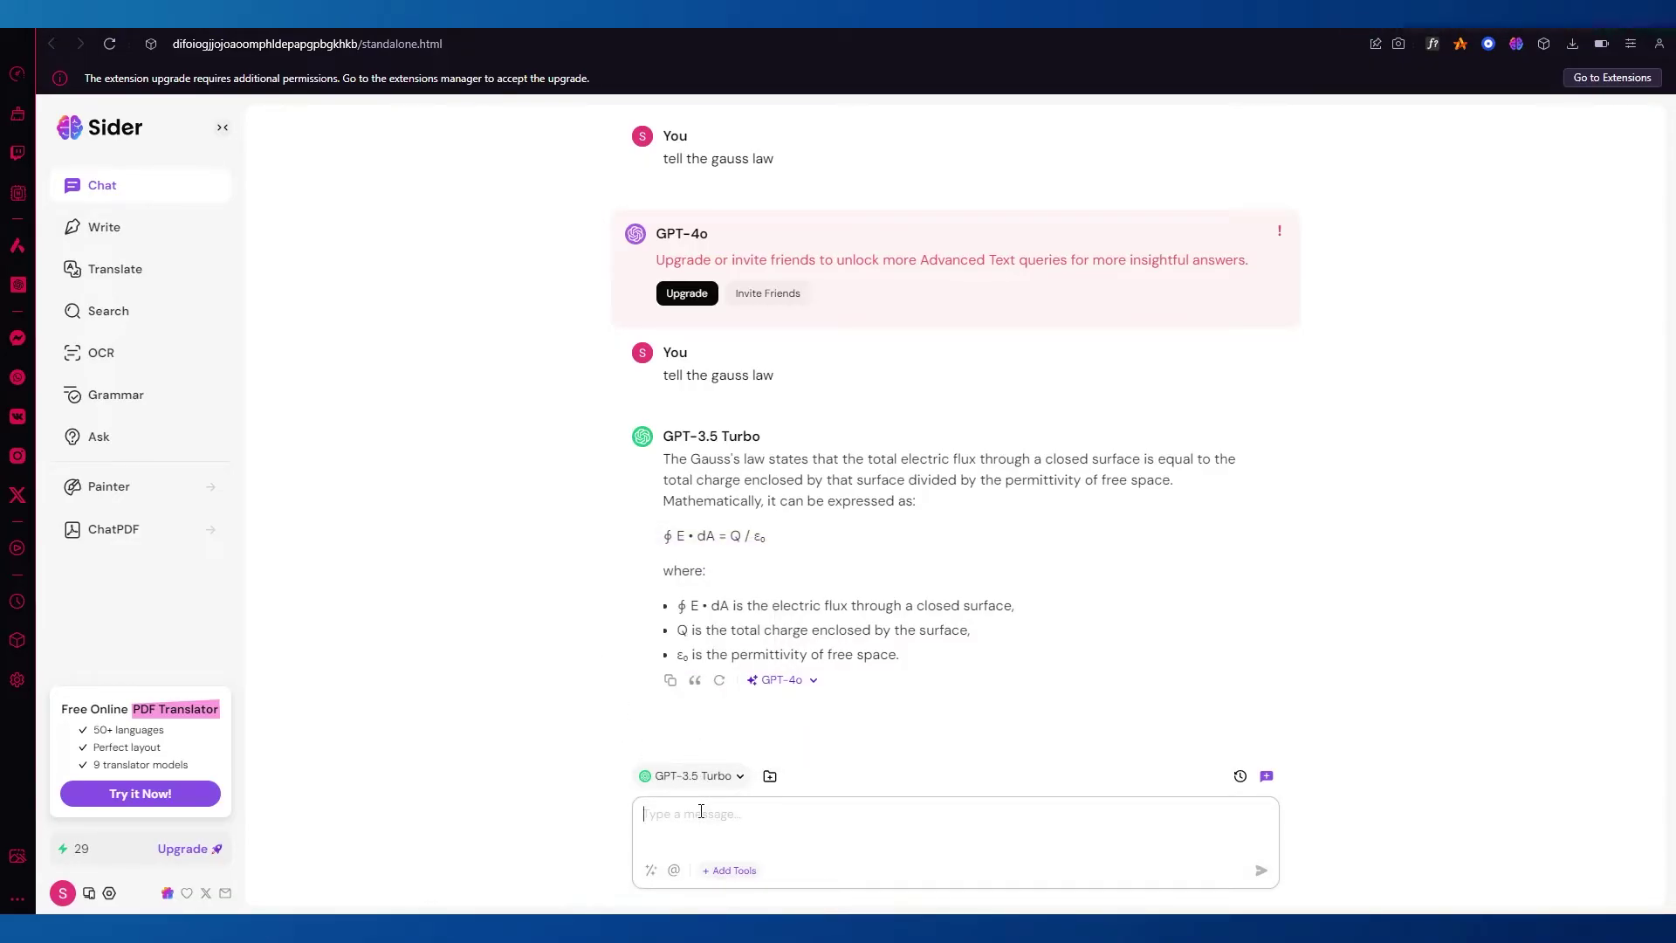
text(create me an image of a german shepherd ridi)
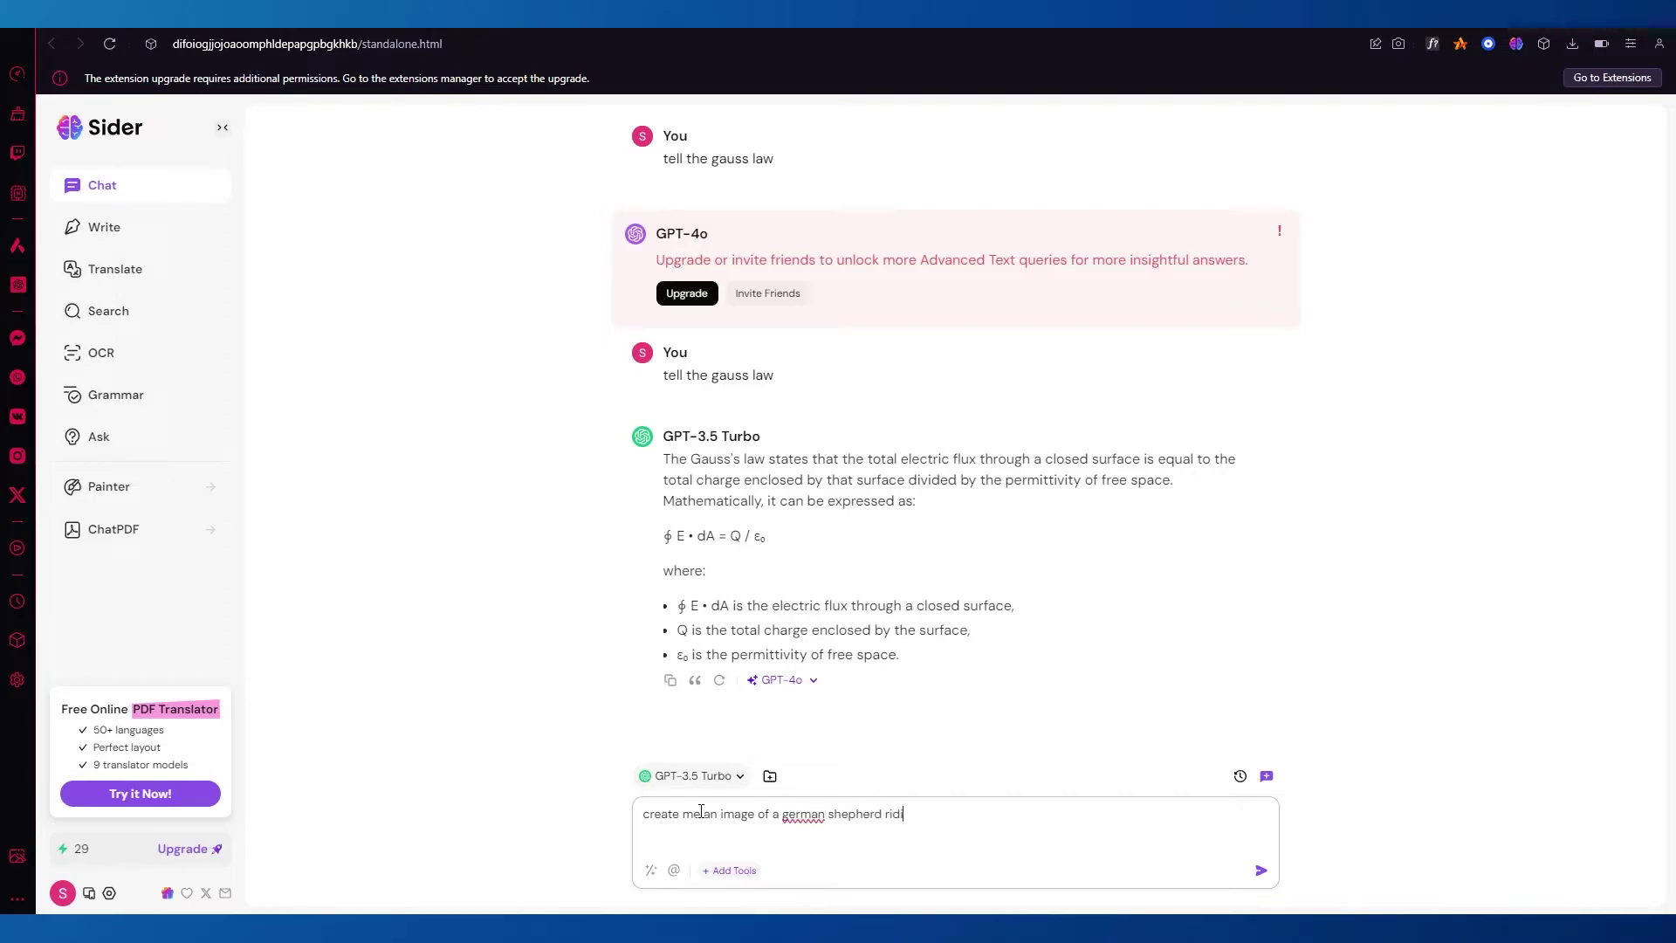
text(ng a bike)
key(Return)
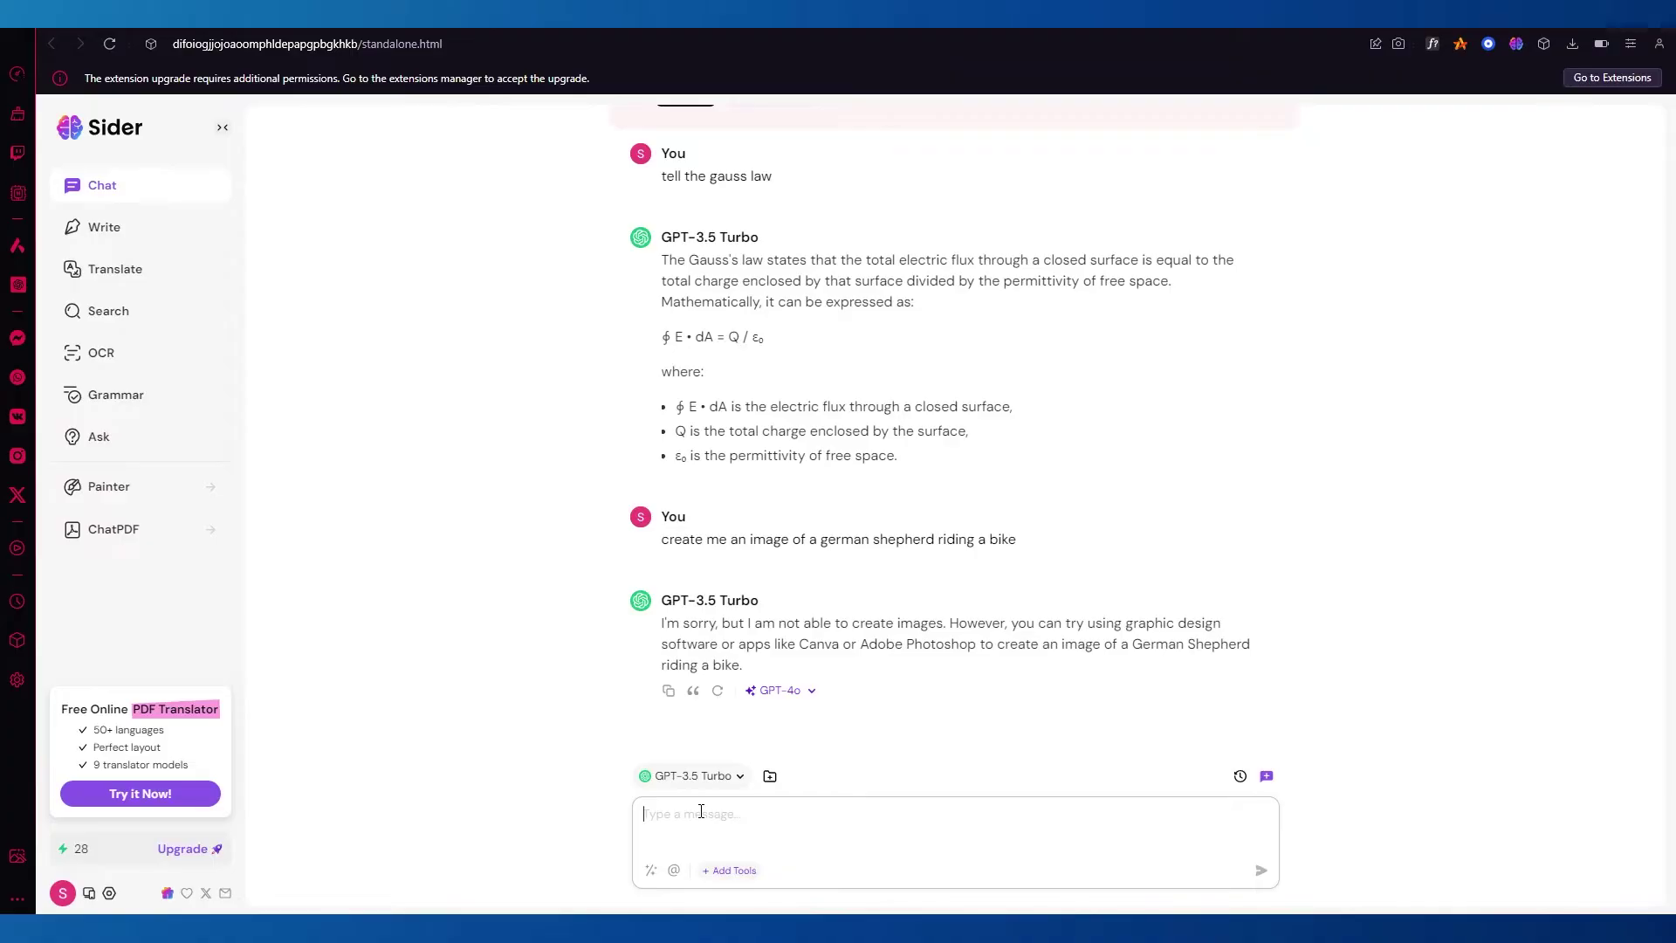
click(781, 690)
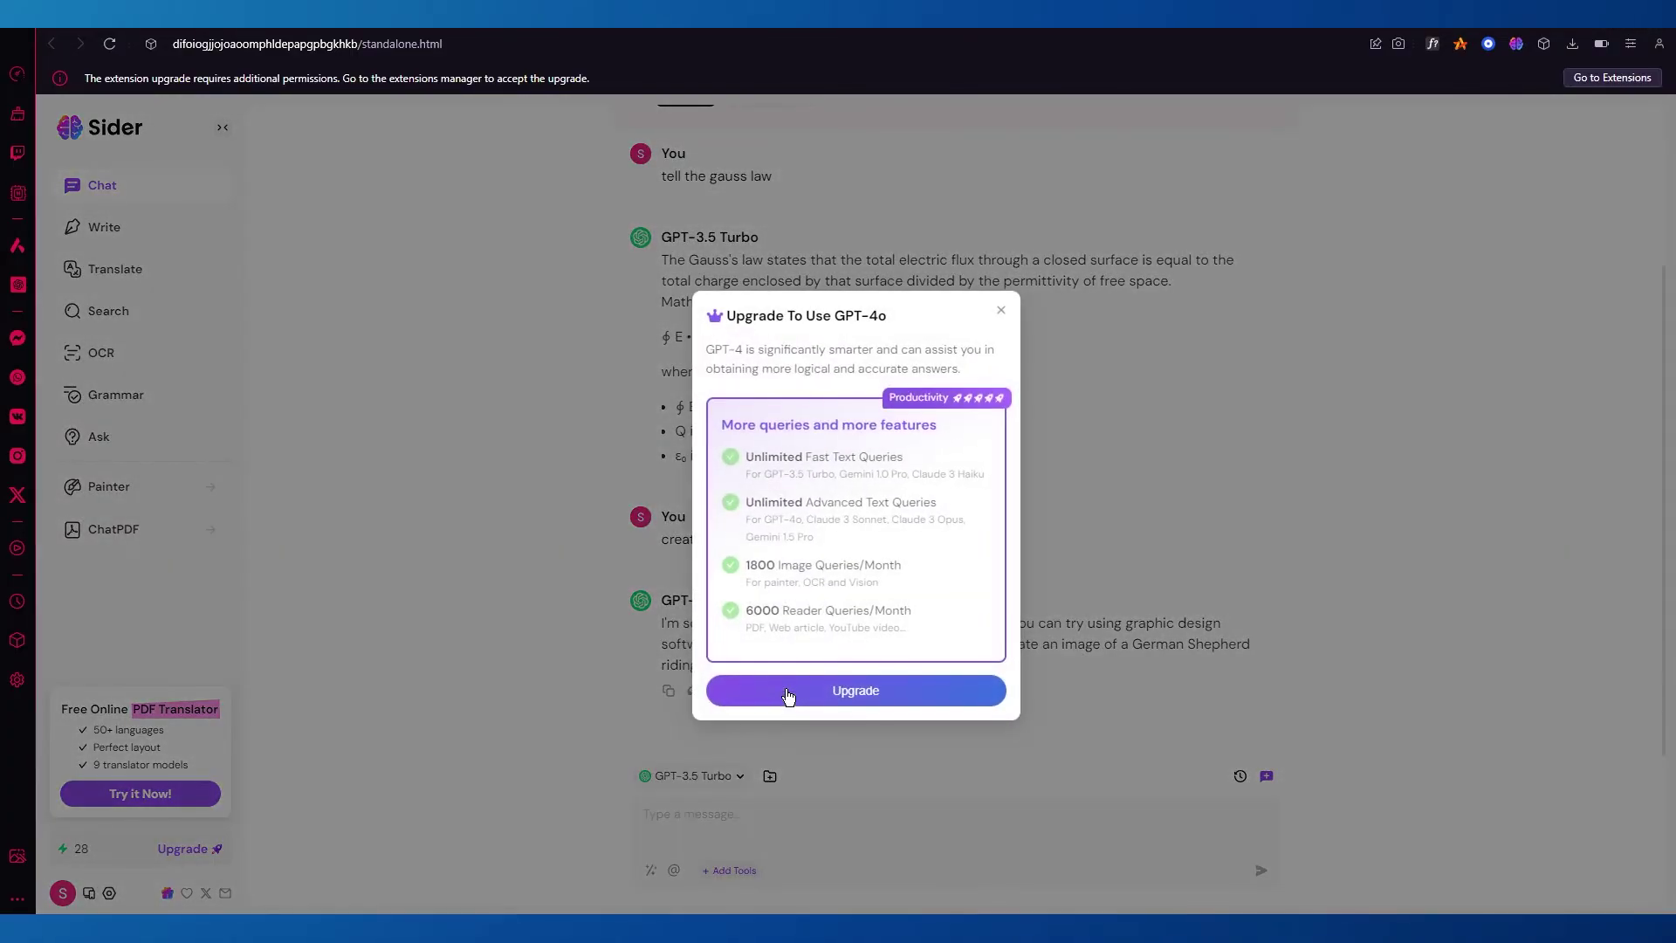
click(1000, 310)
click(146, 229)
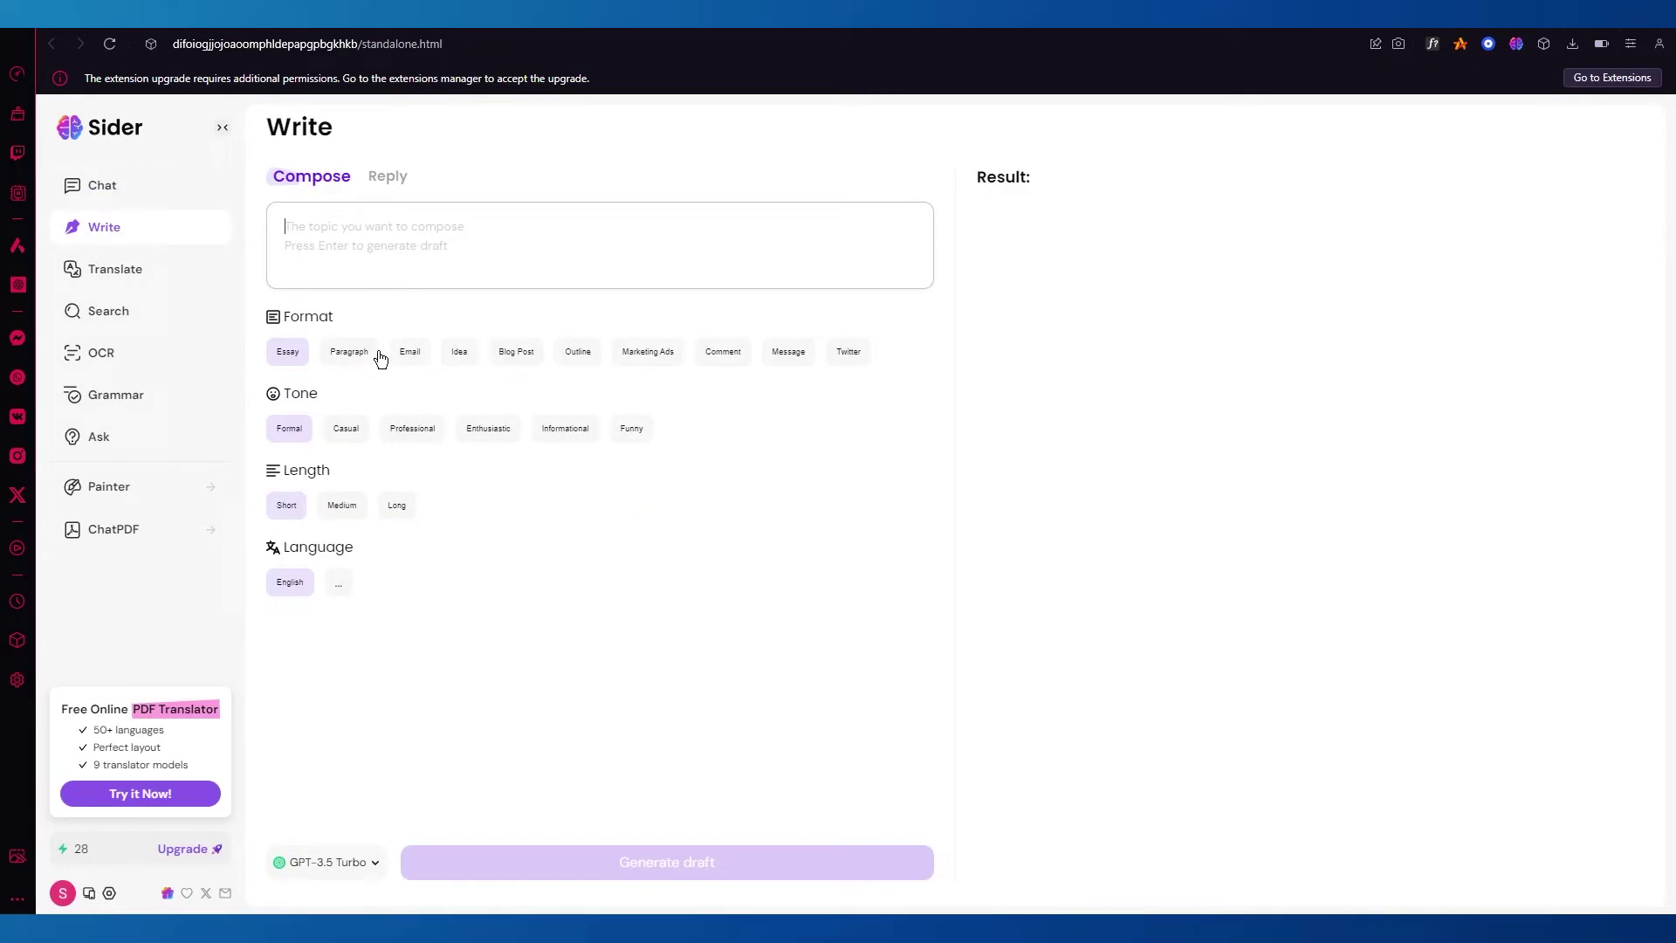
Generate a Marketing Ads draft, Enthusiastic tone, Long length, from the pasted Nike summer sale topic.
click(637, 358)
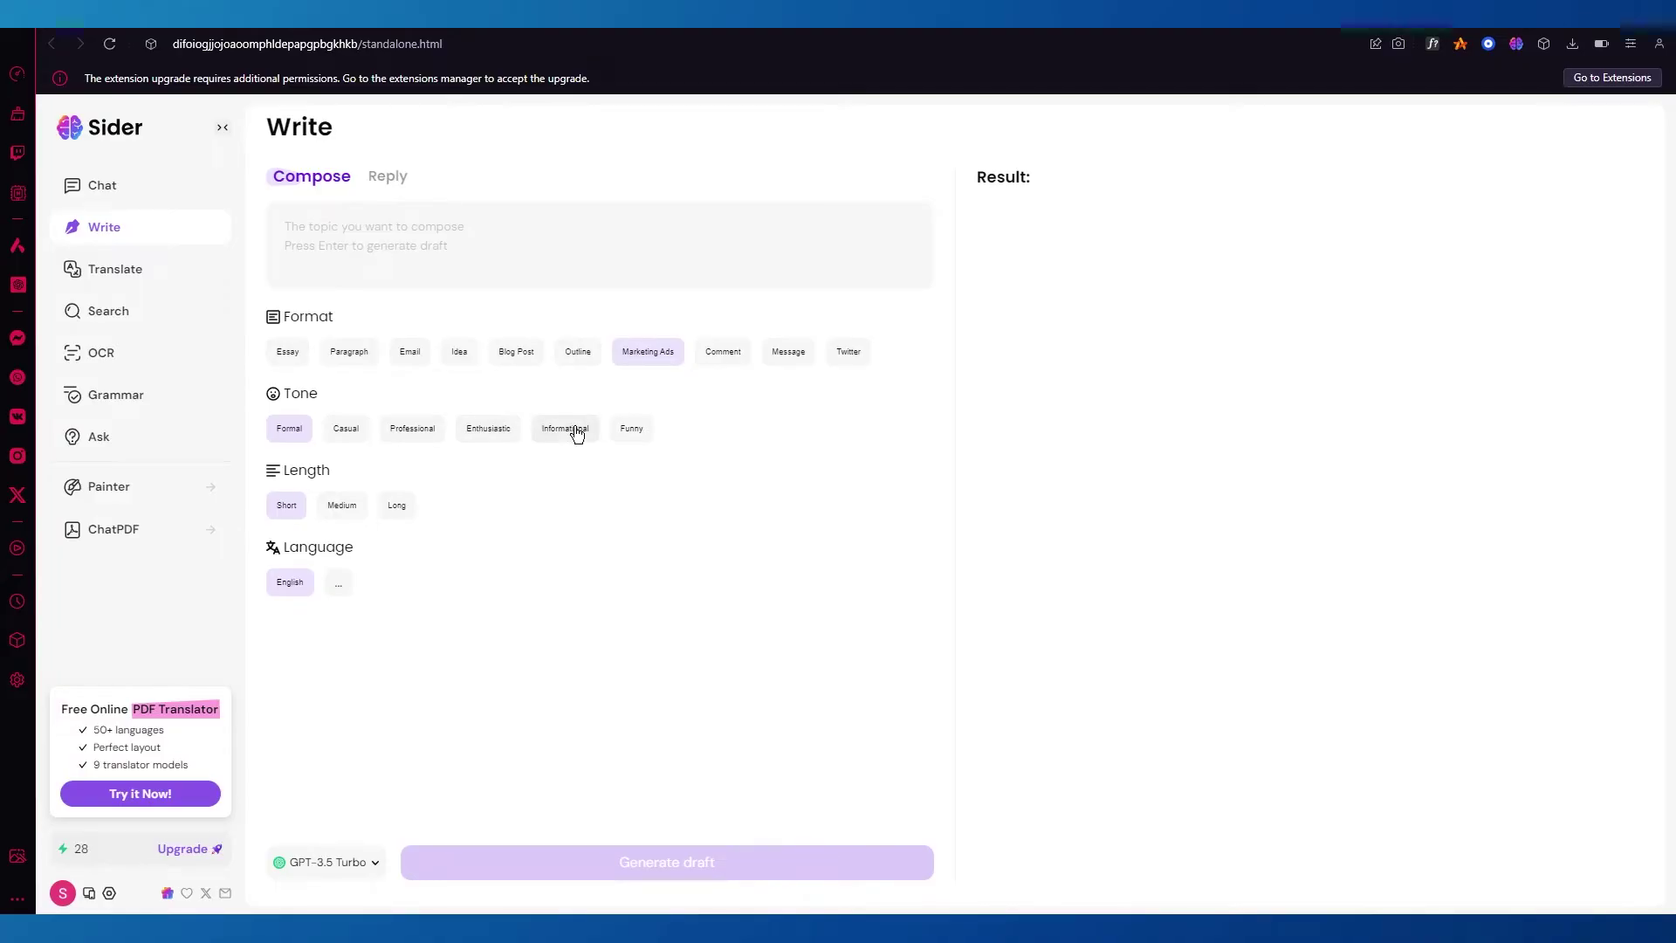
click(483, 433)
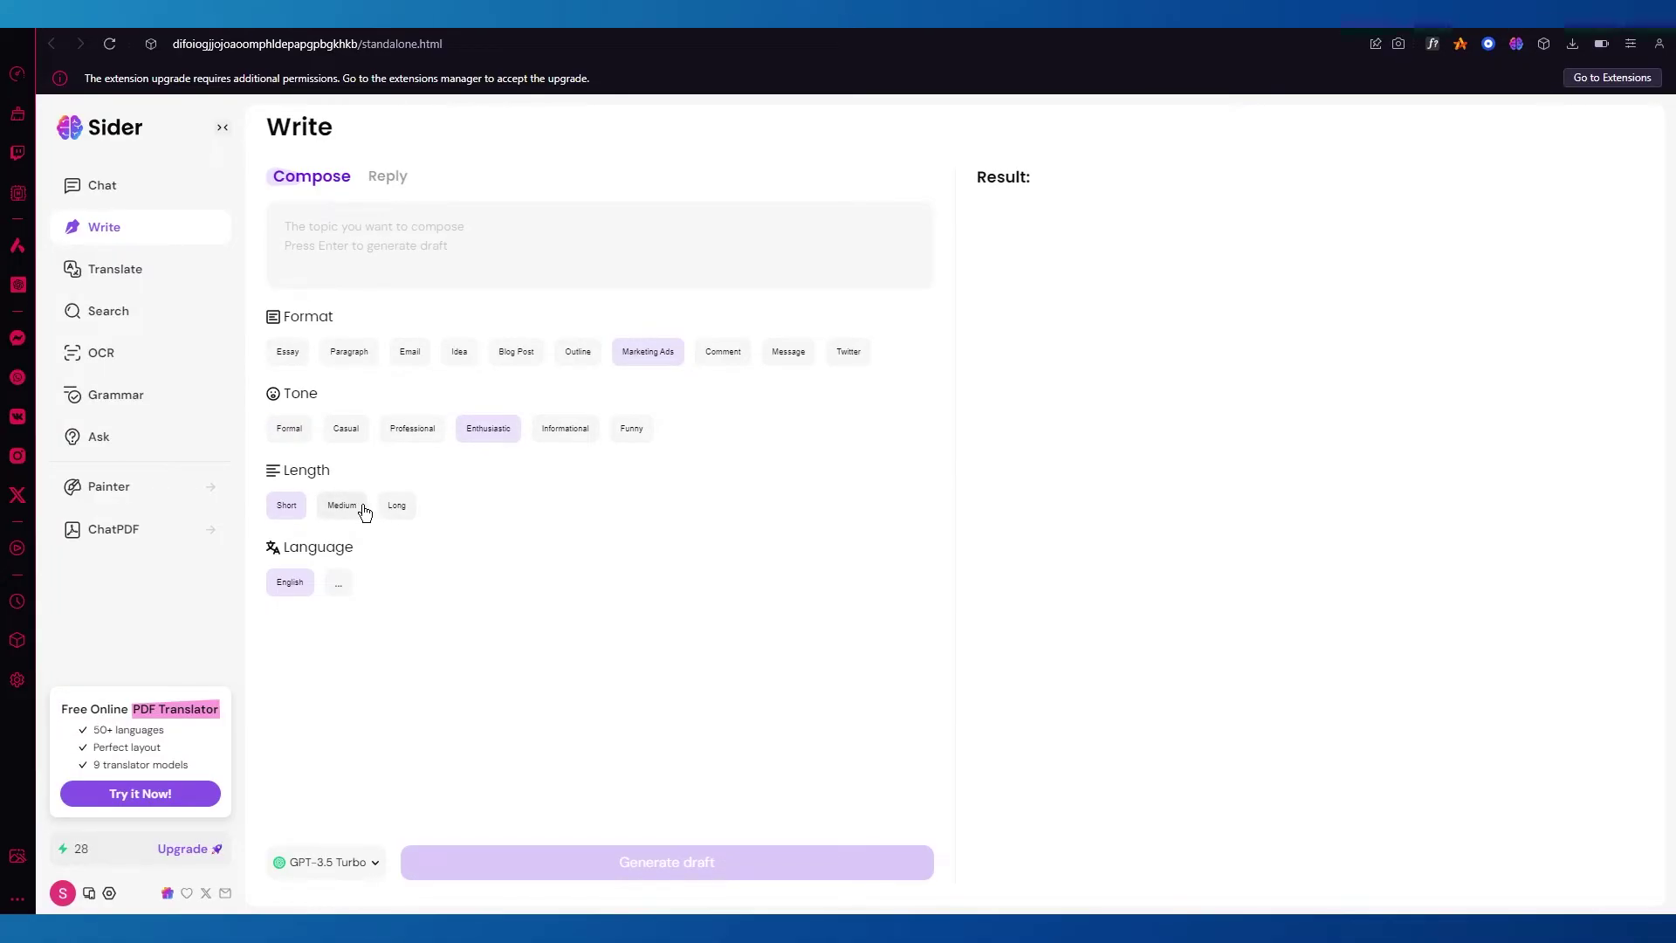
click(399, 508)
click(367, 209)
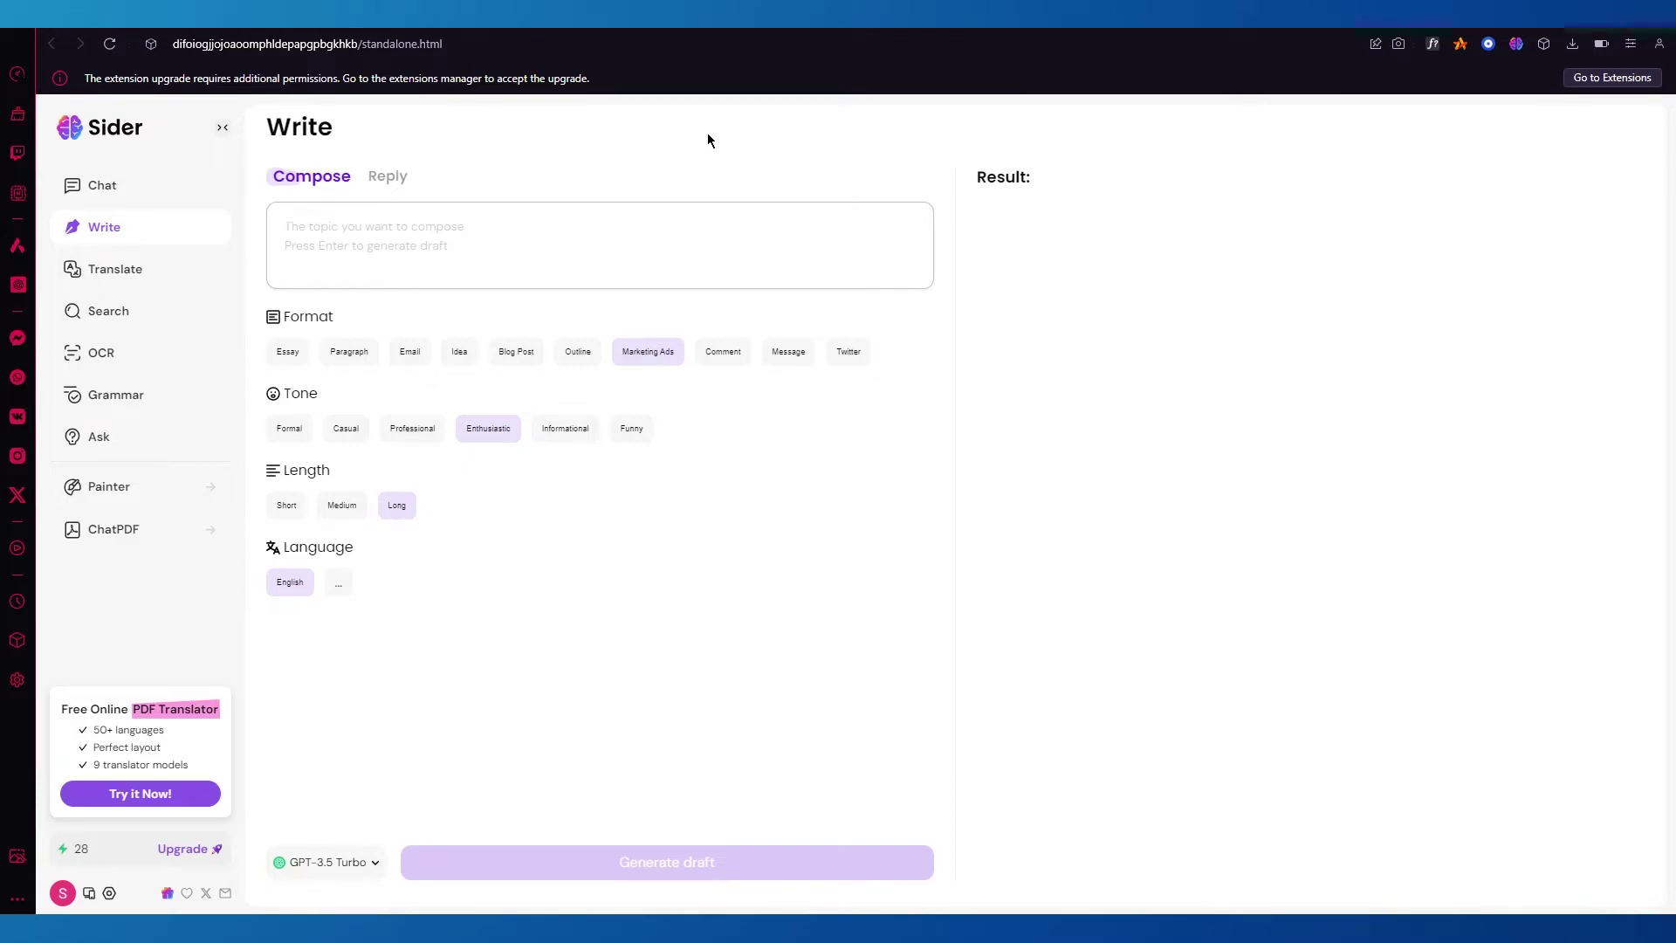
text(White AirForce Nike Shoes, Sale for the summer)
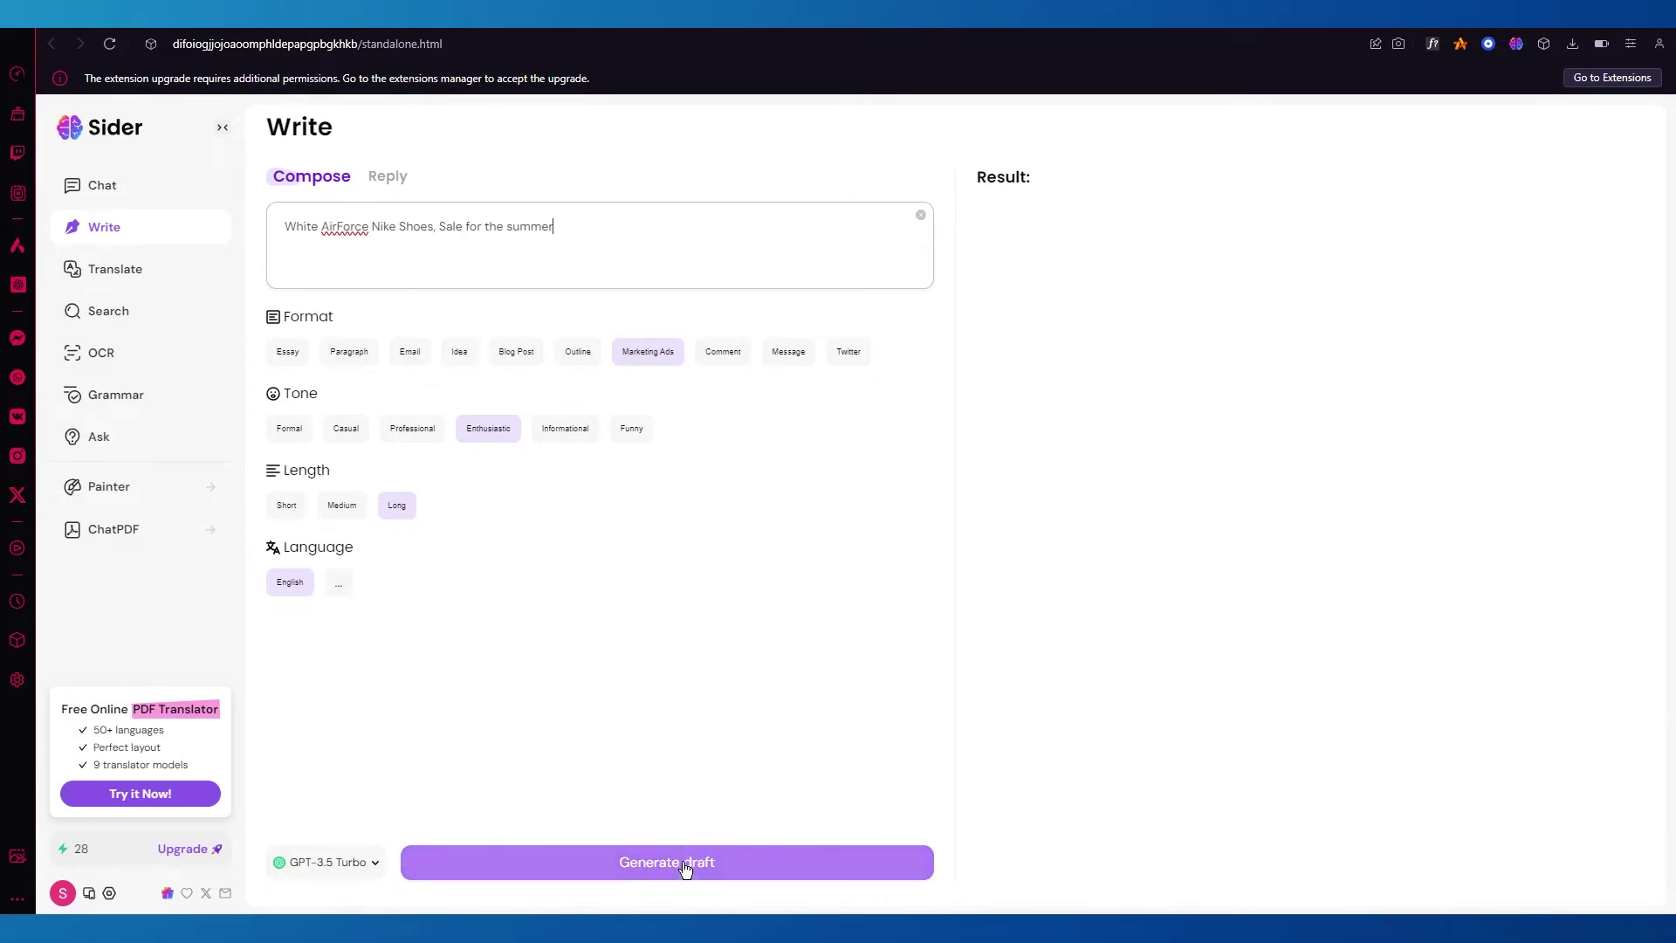
click(684, 863)
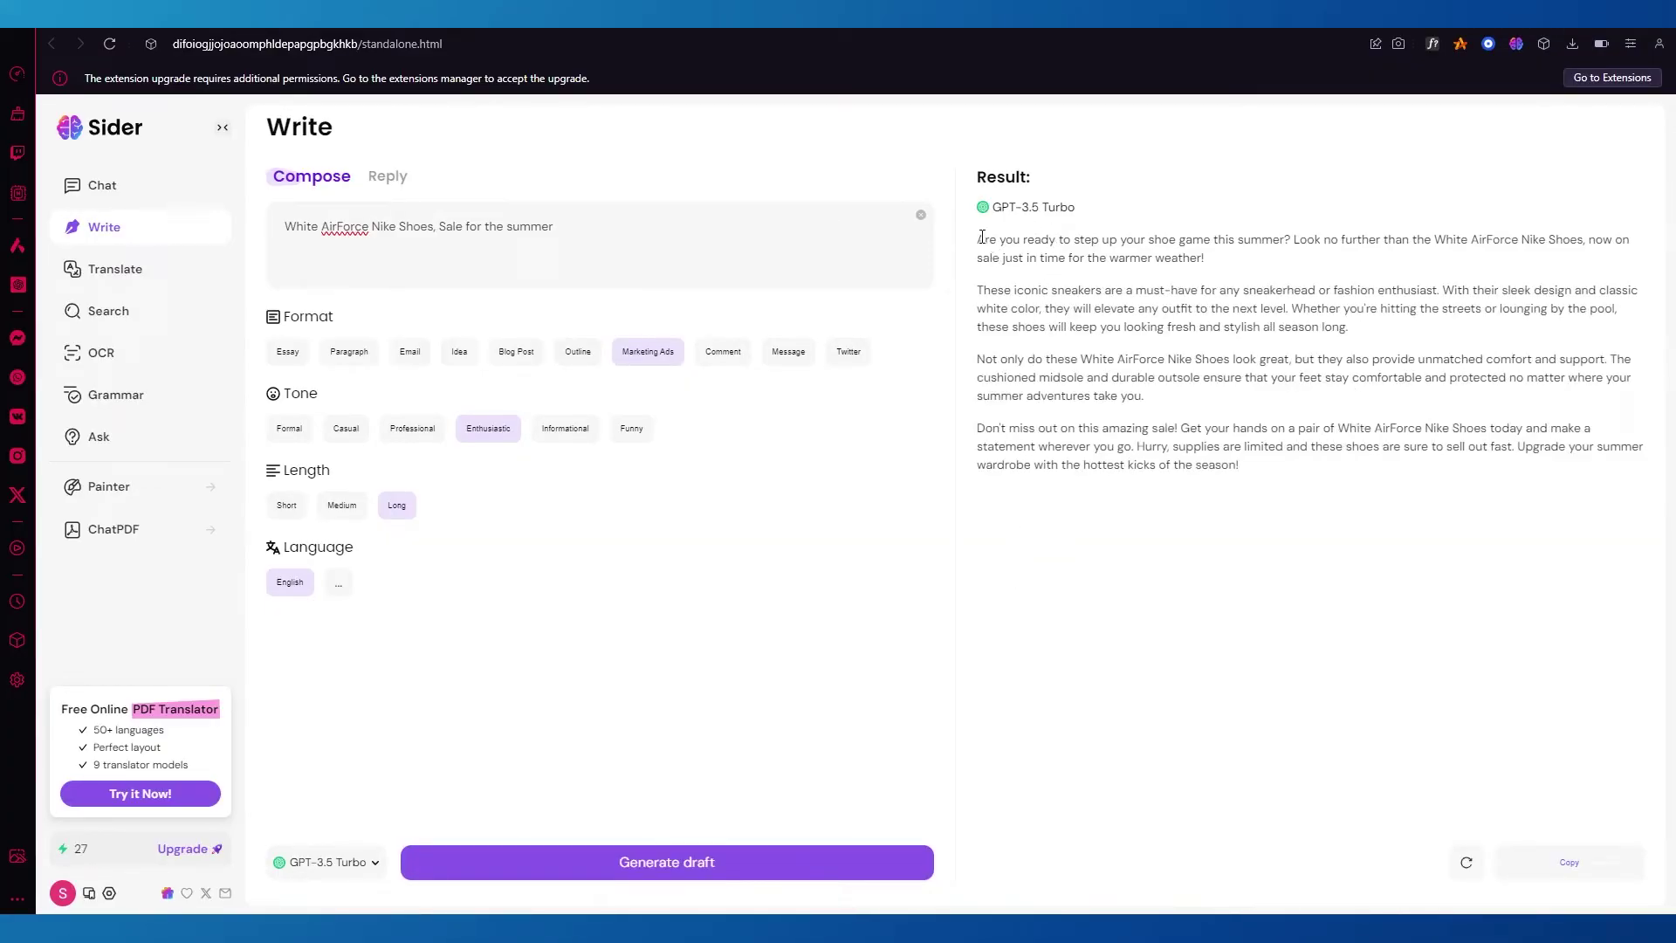
drag(980, 238, 1348, 474)
click(1218, 522)
On Translate, set source to English and submit the typed self-introduction and dinner invitation sentence.
click(129, 283)
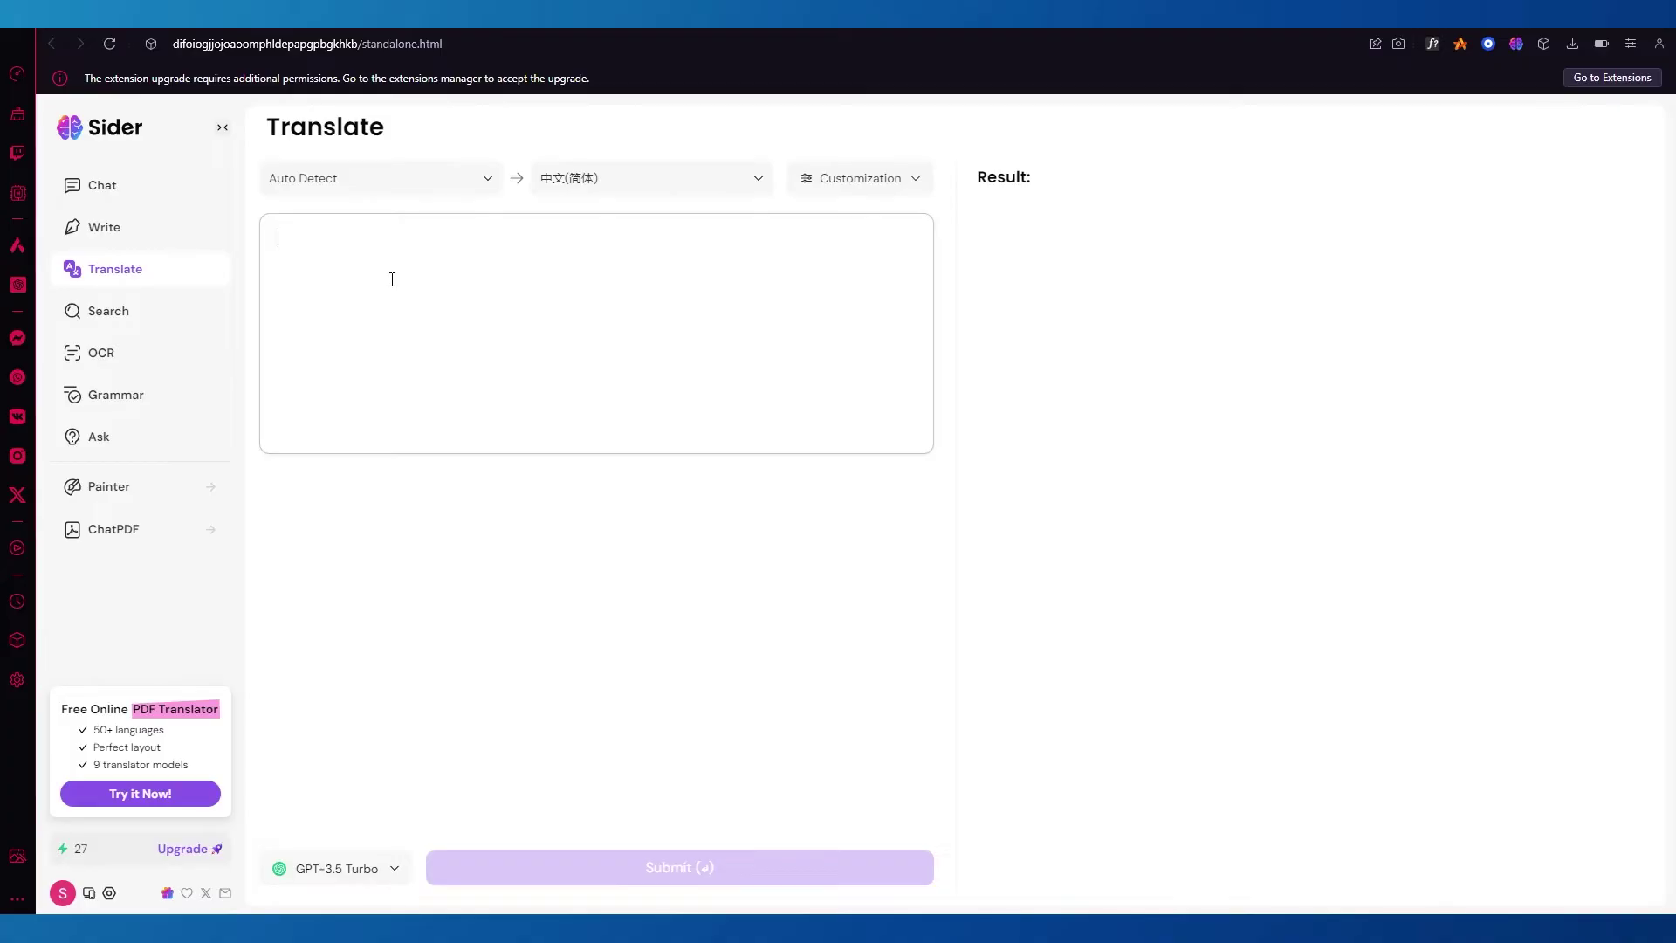
click(456, 183)
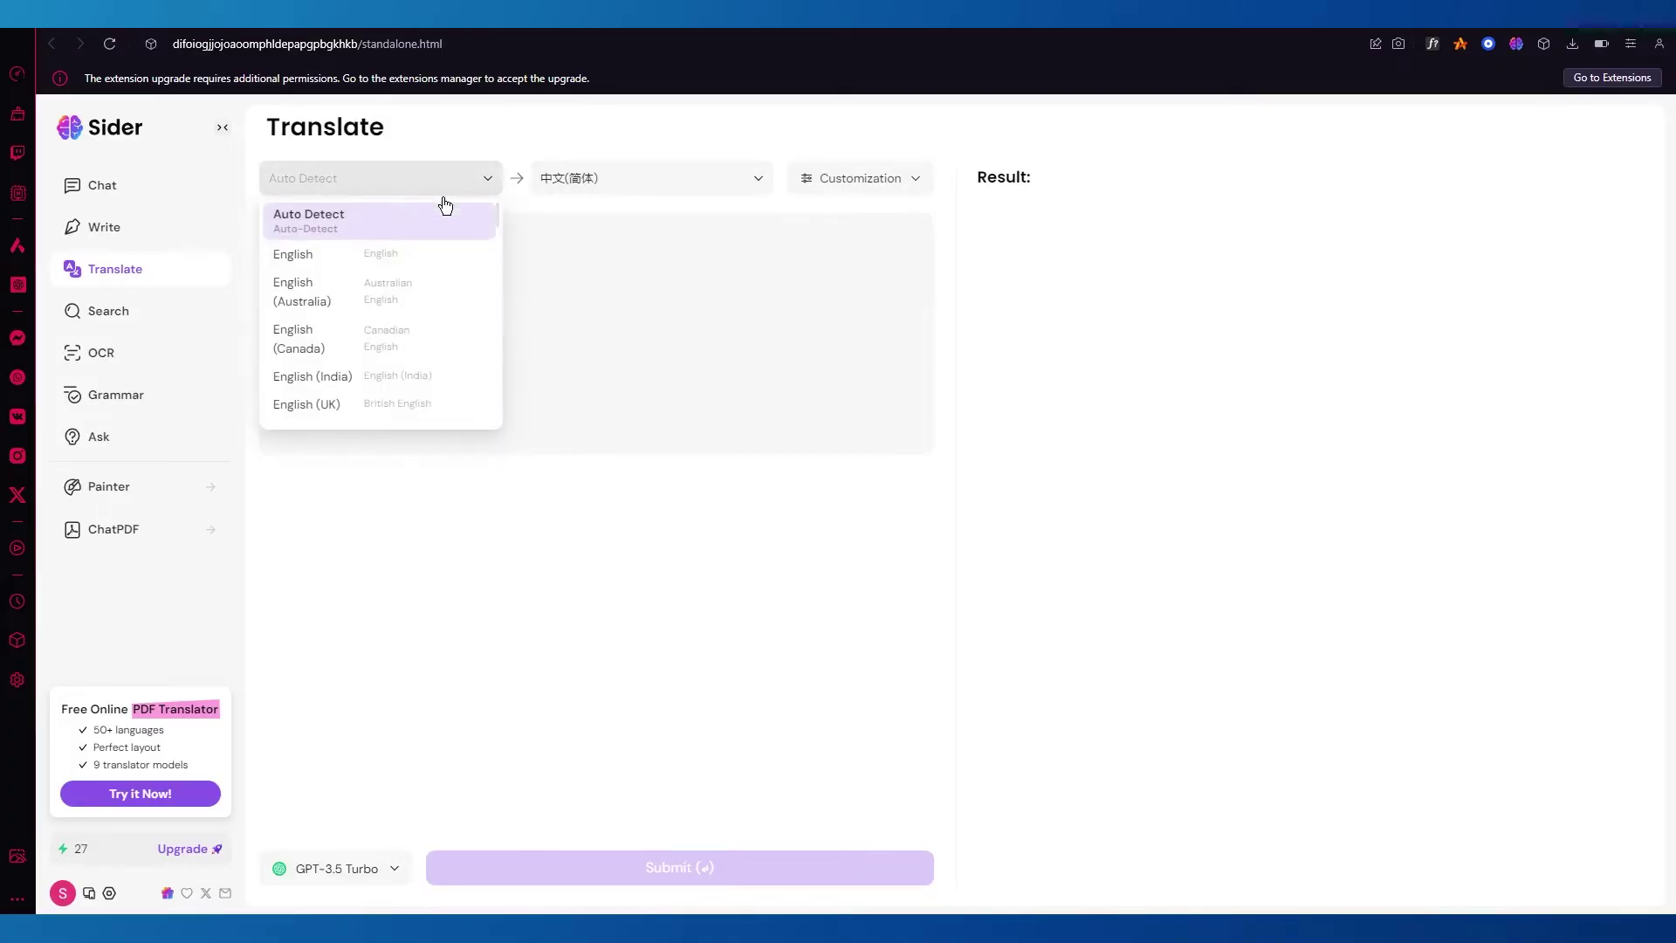
click(304, 264)
click(418, 290)
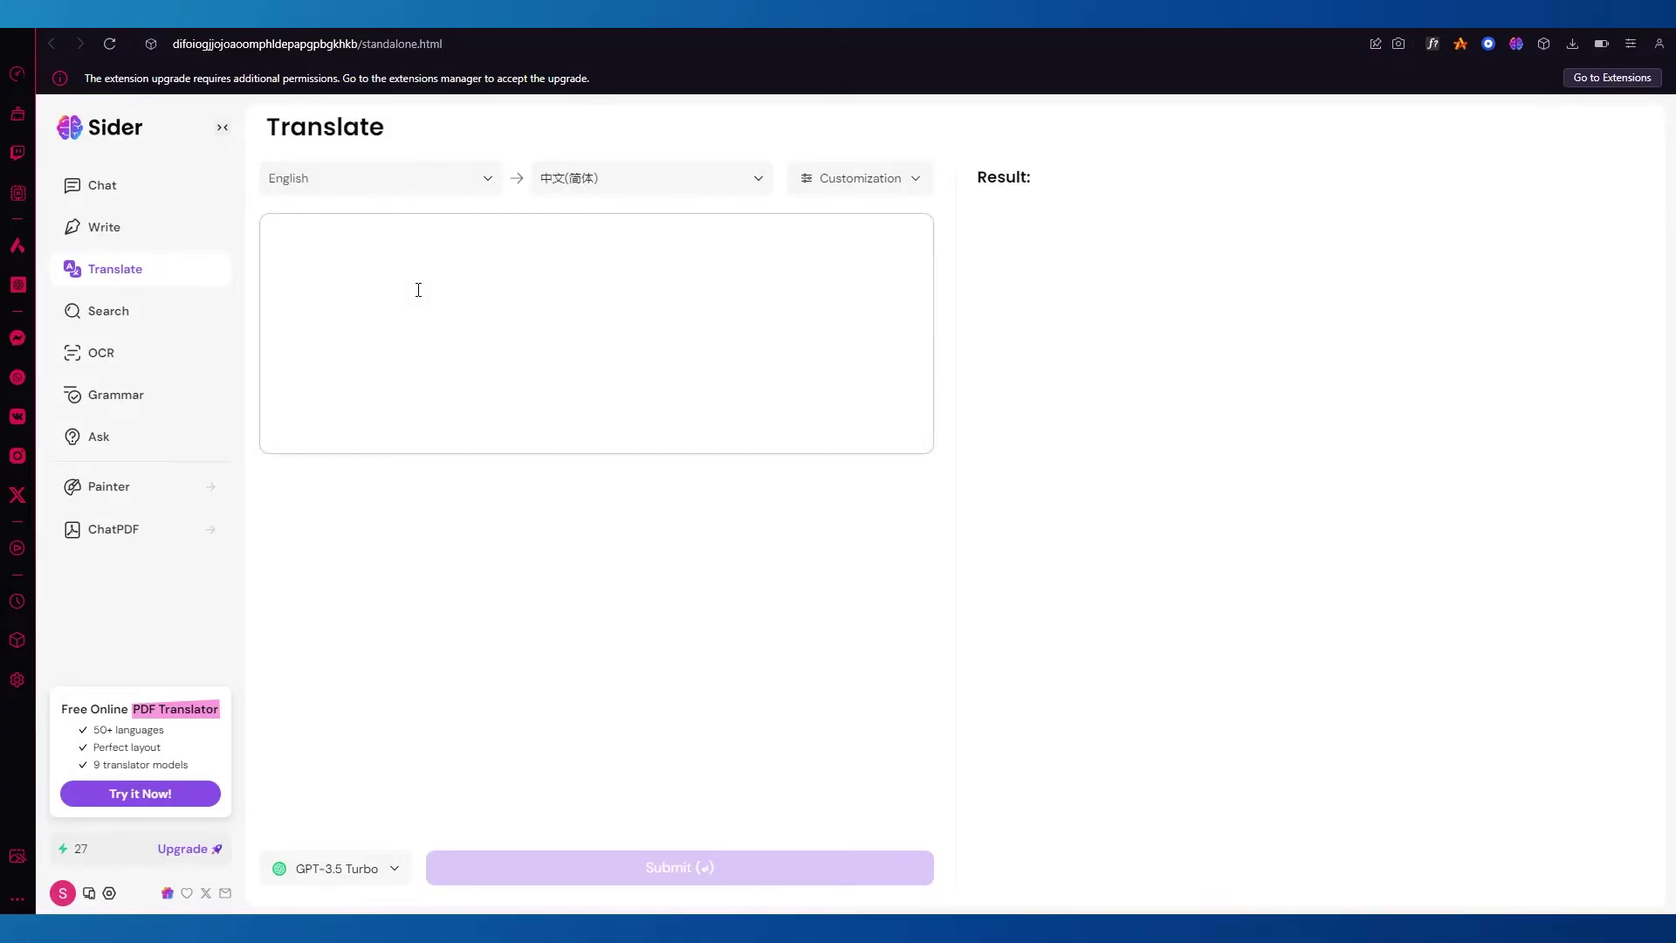
text(hi m)
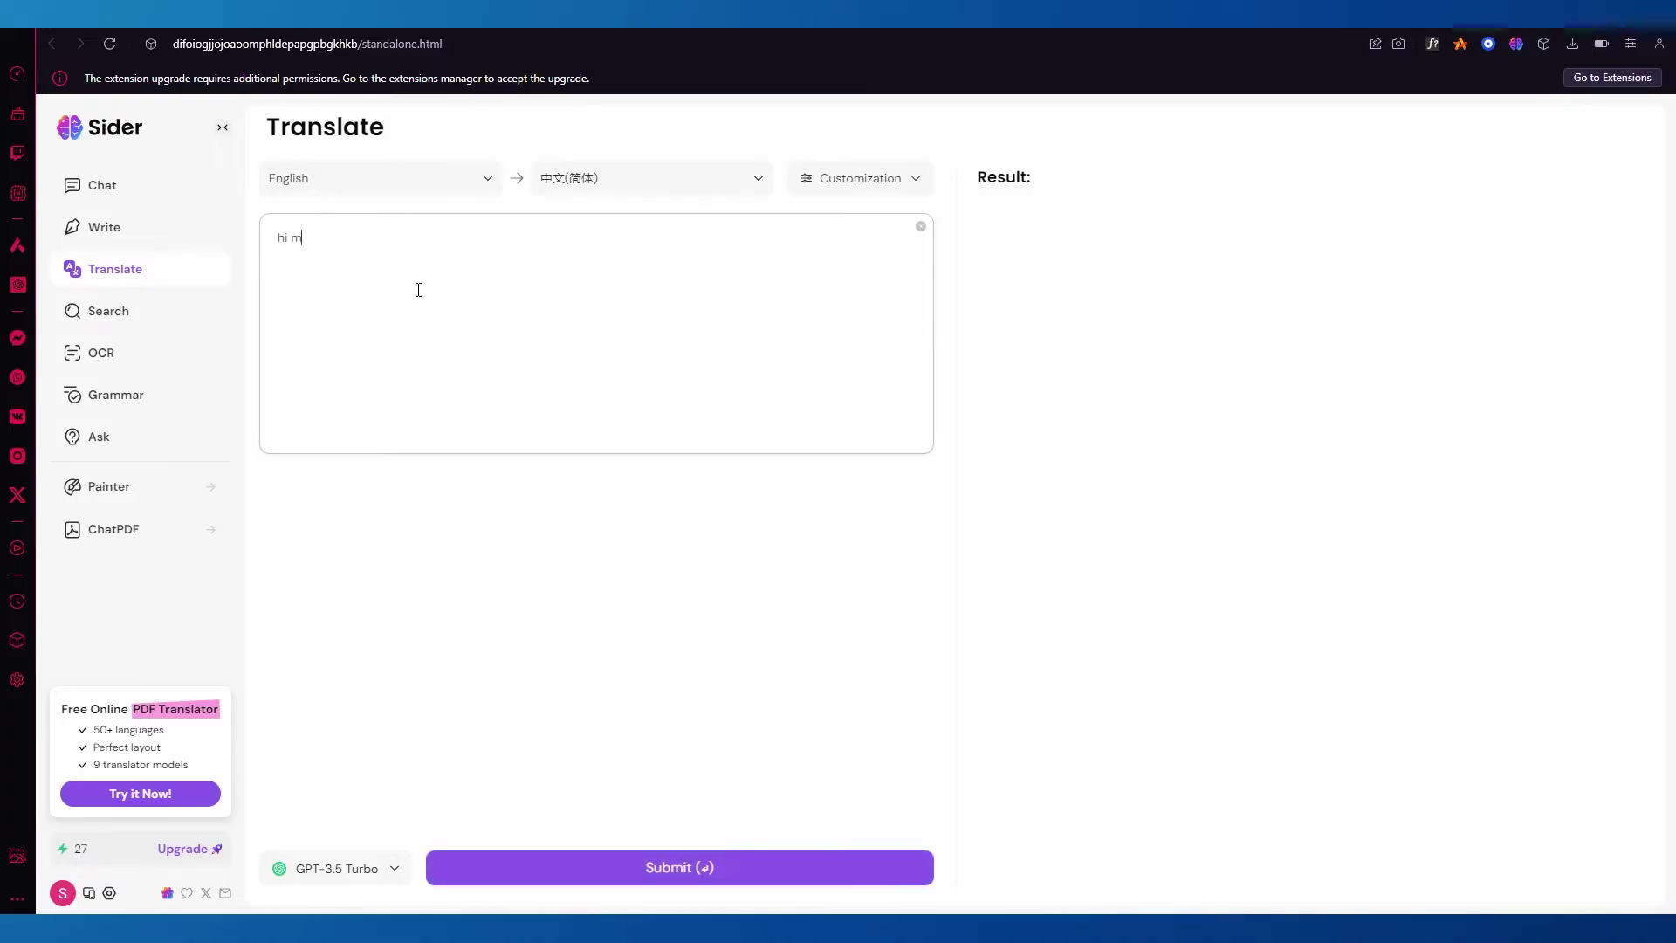
text(y name is john and i would like to invit)
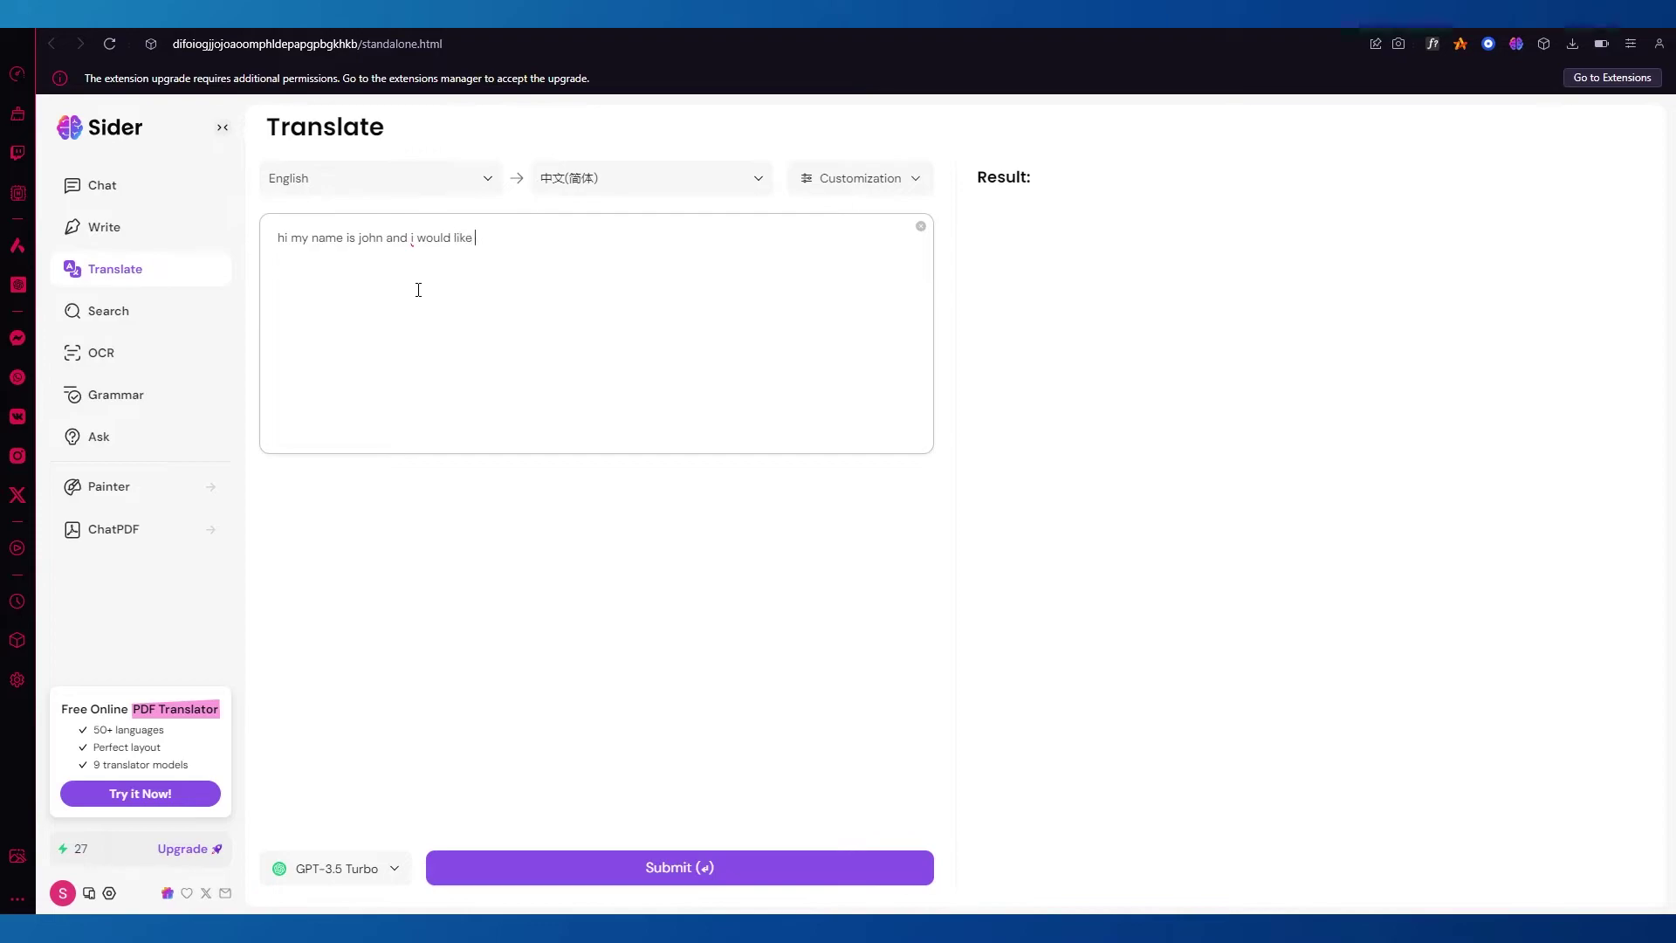
text(e you for dinner)
key(Return)
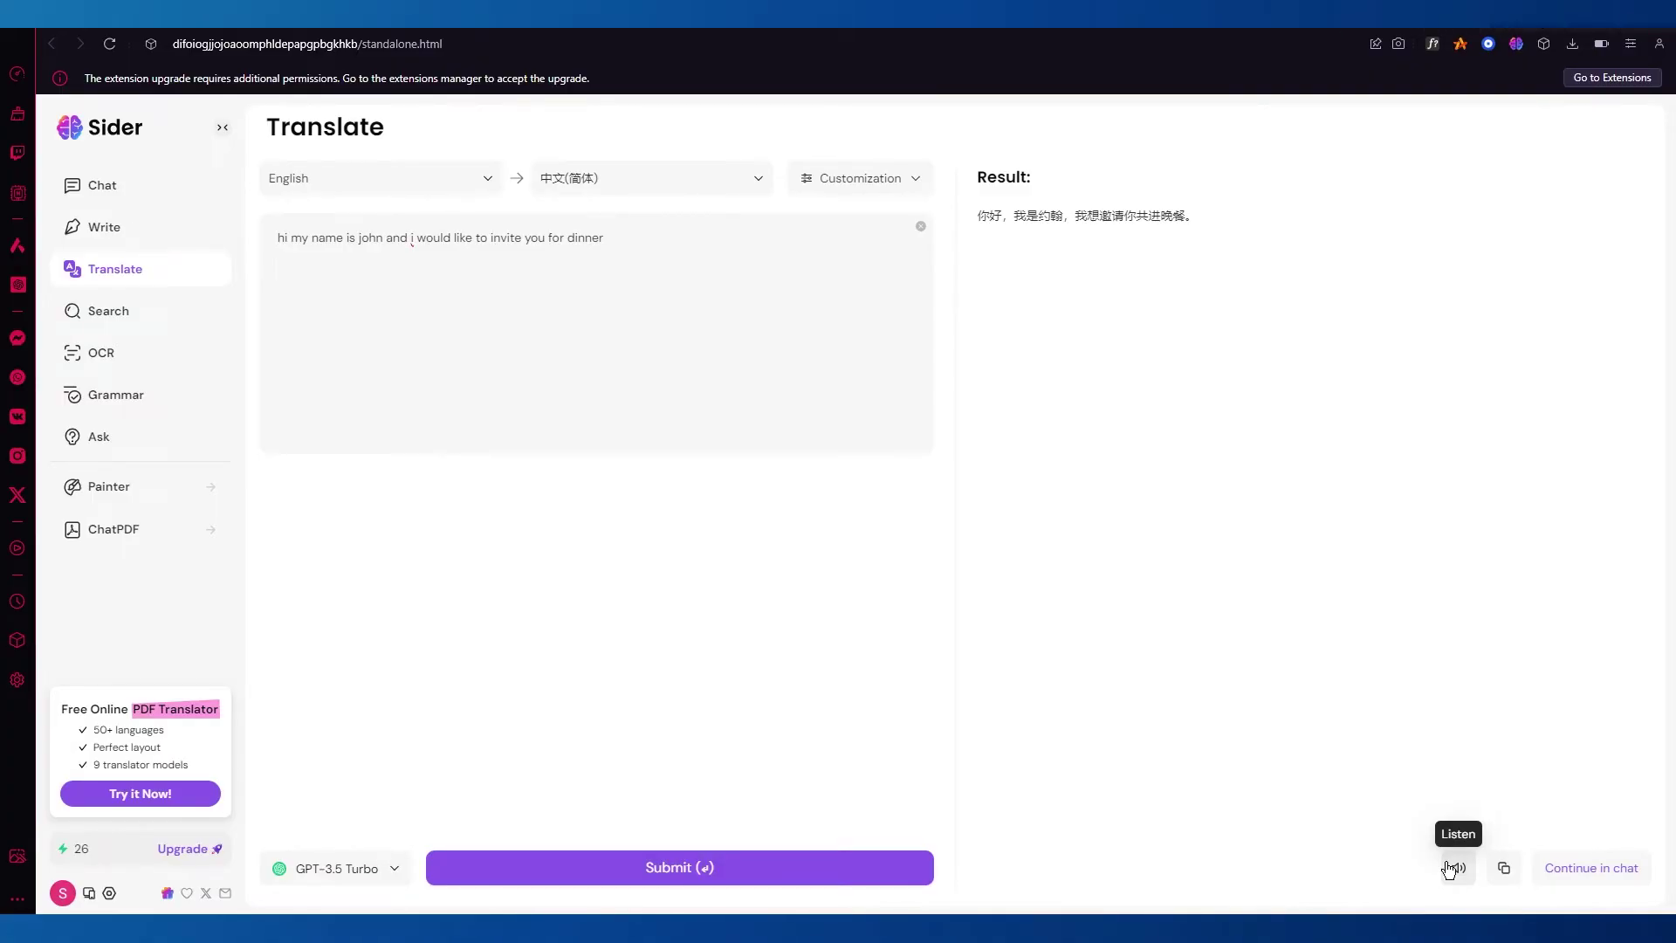
Customize the translation: Expanded length, Formal tone, Creative Adaptation style, Expert complexity.
click(875, 178)
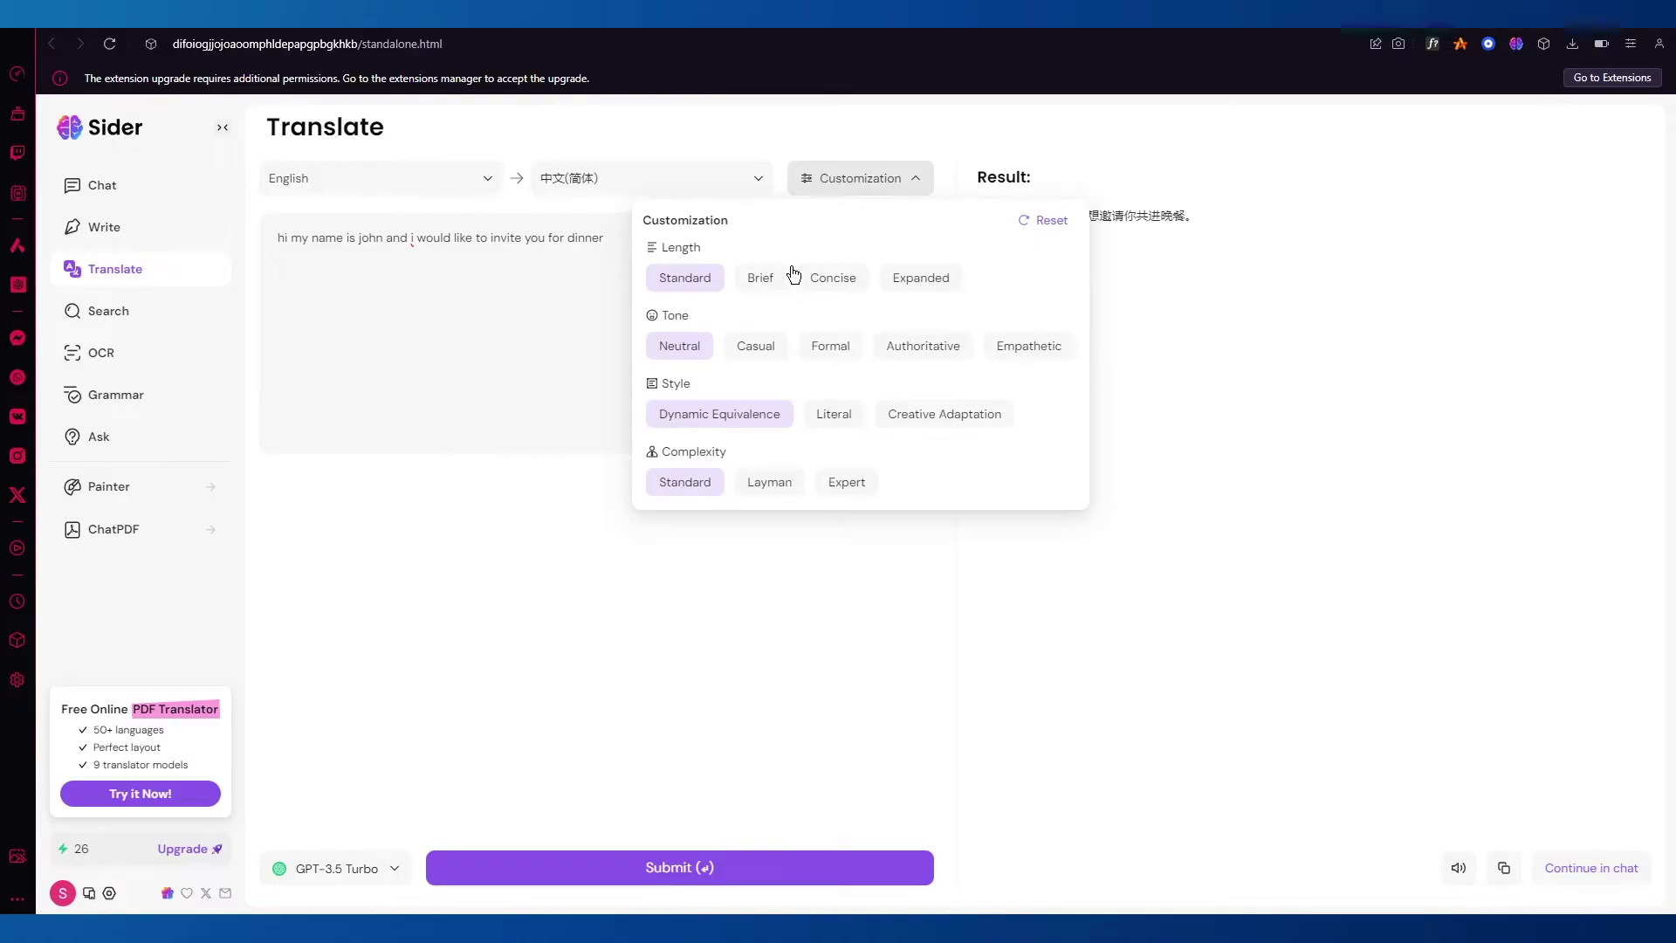
click(918, 279)
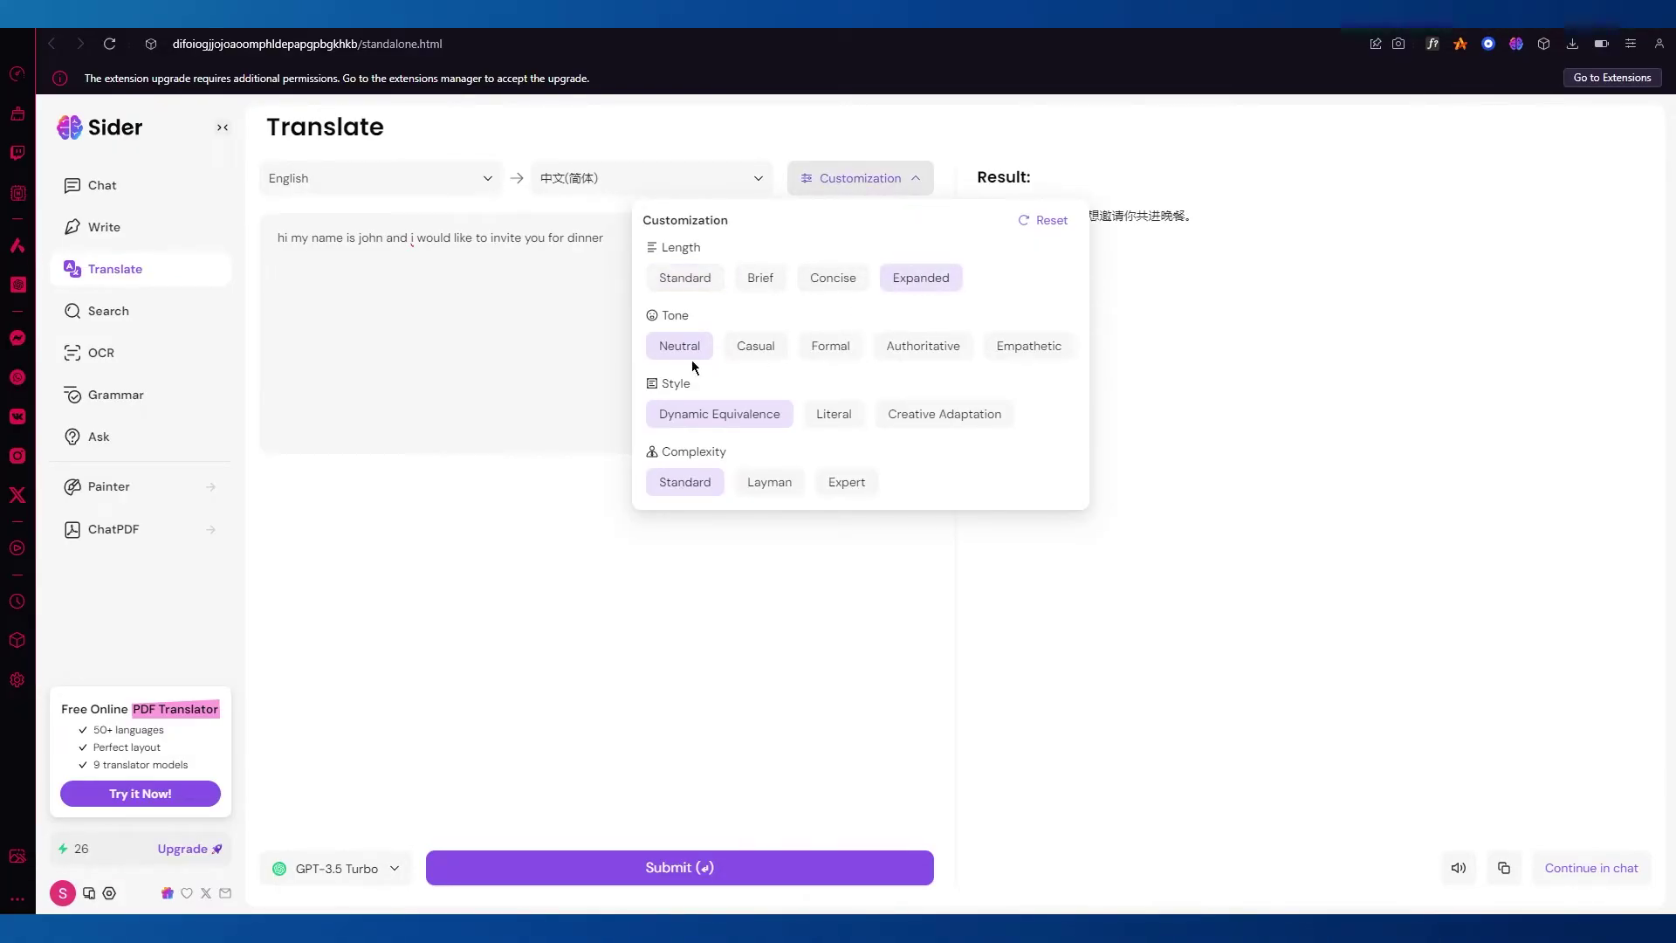
click(851, 348)
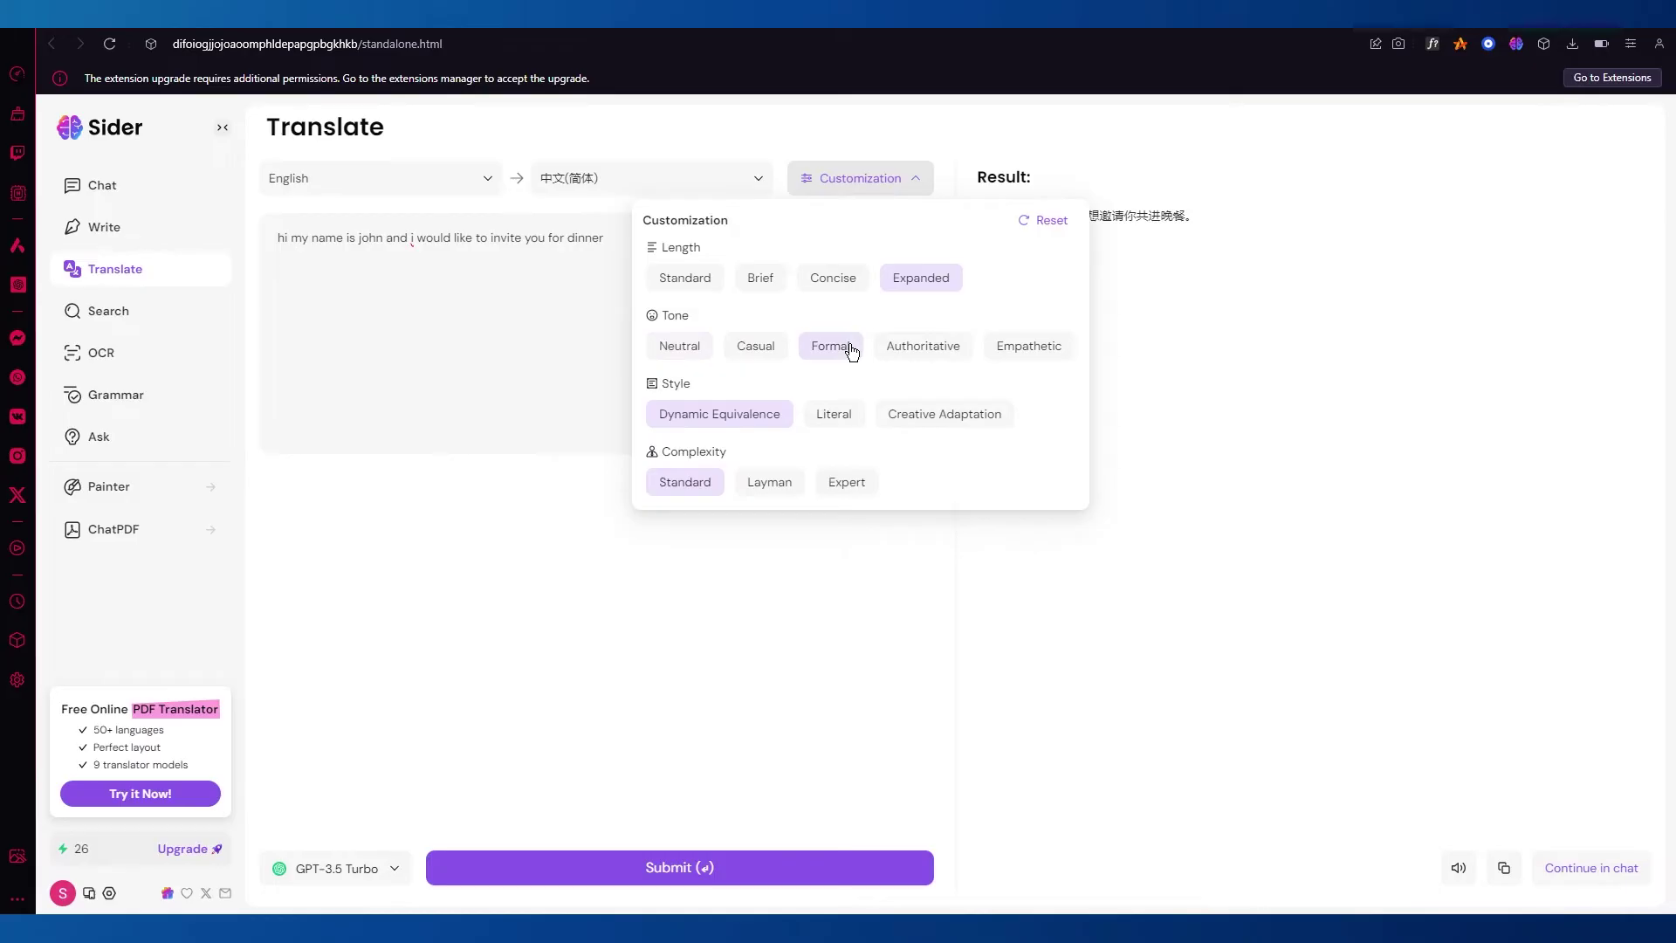
click(902, 421)
click(825, 485)
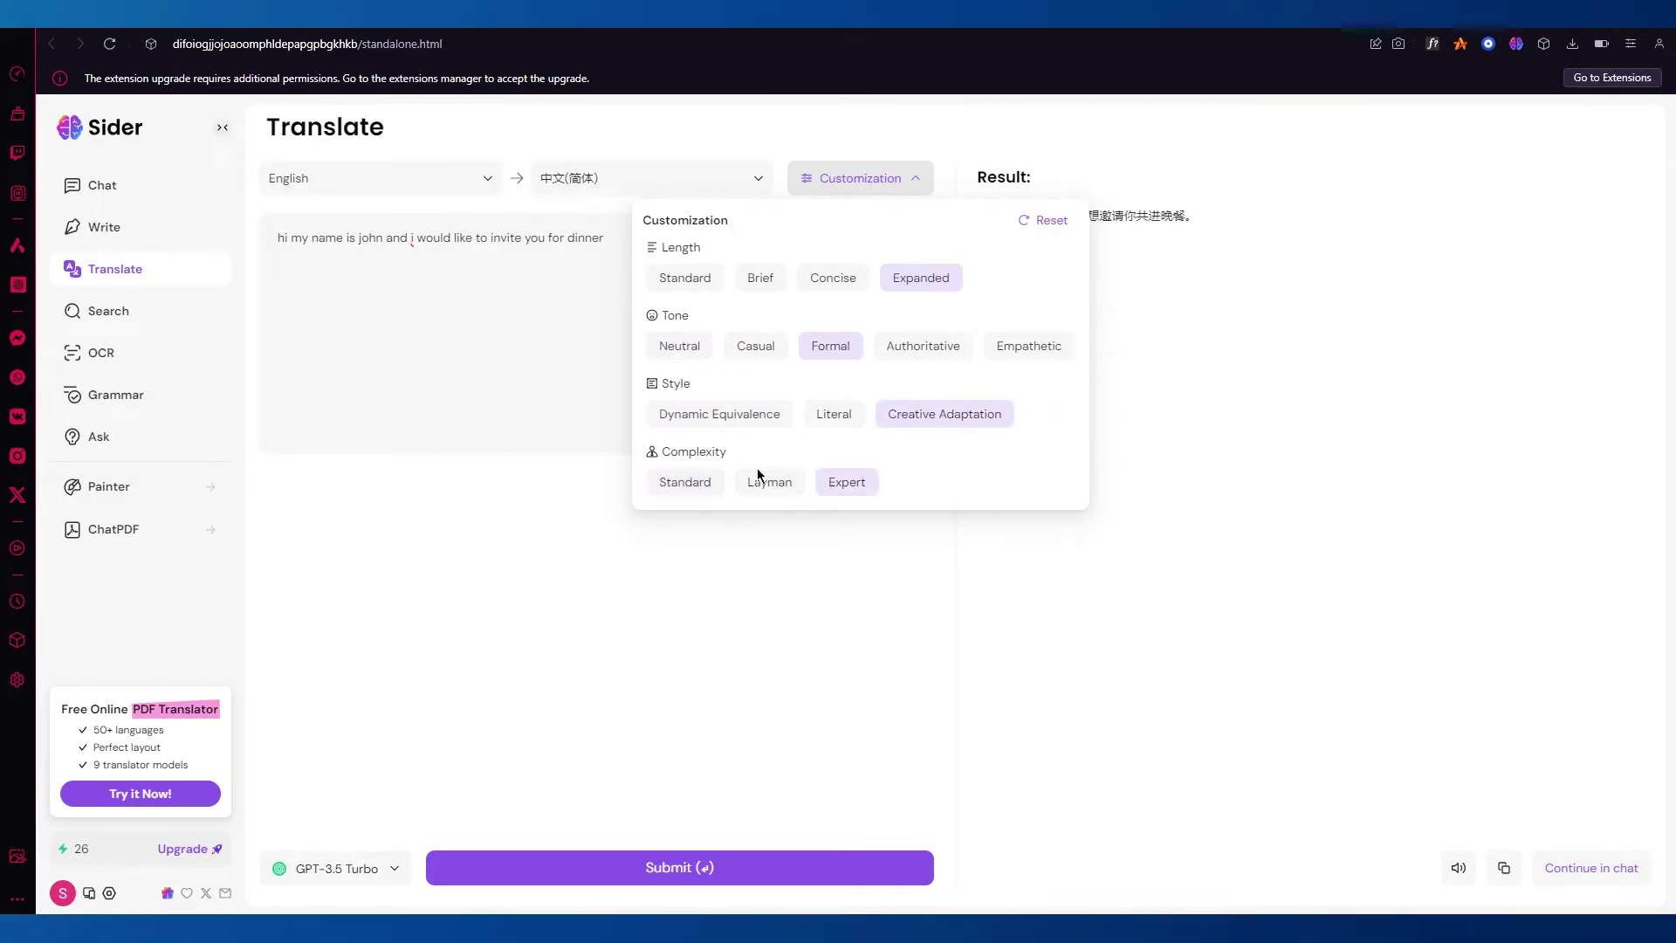
click(469, 357)
Set the target language to Français and resubmit the translation.
click(602, 179)
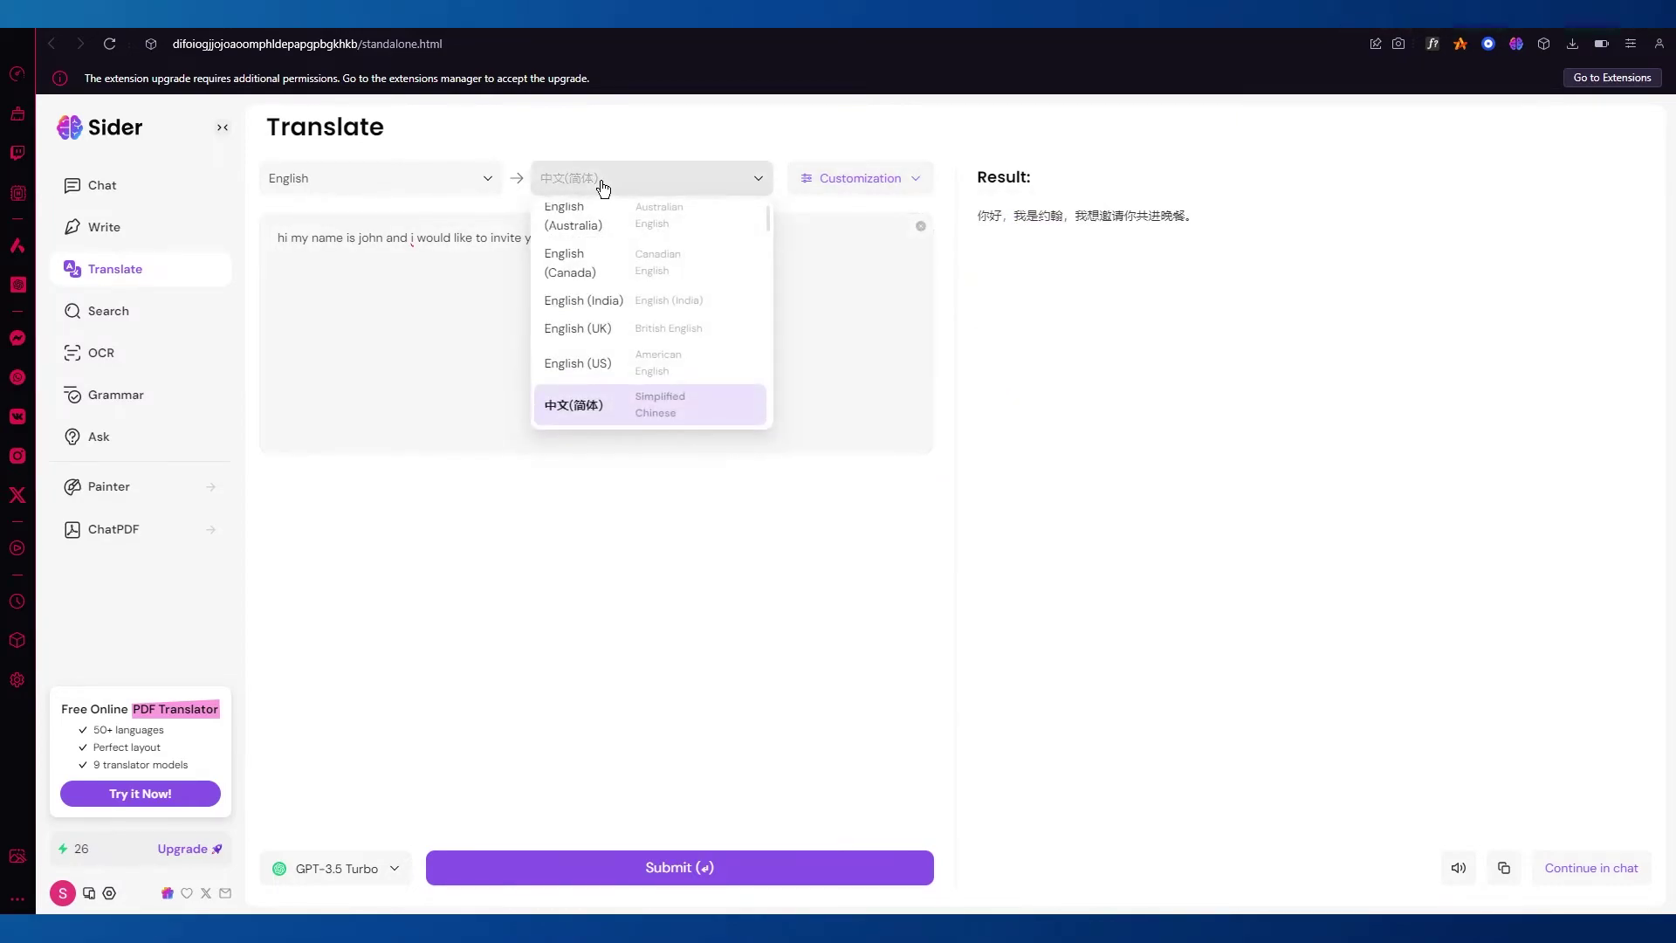
scroll(602, 284, down, 1)
scroll(603, 282, down, 5)
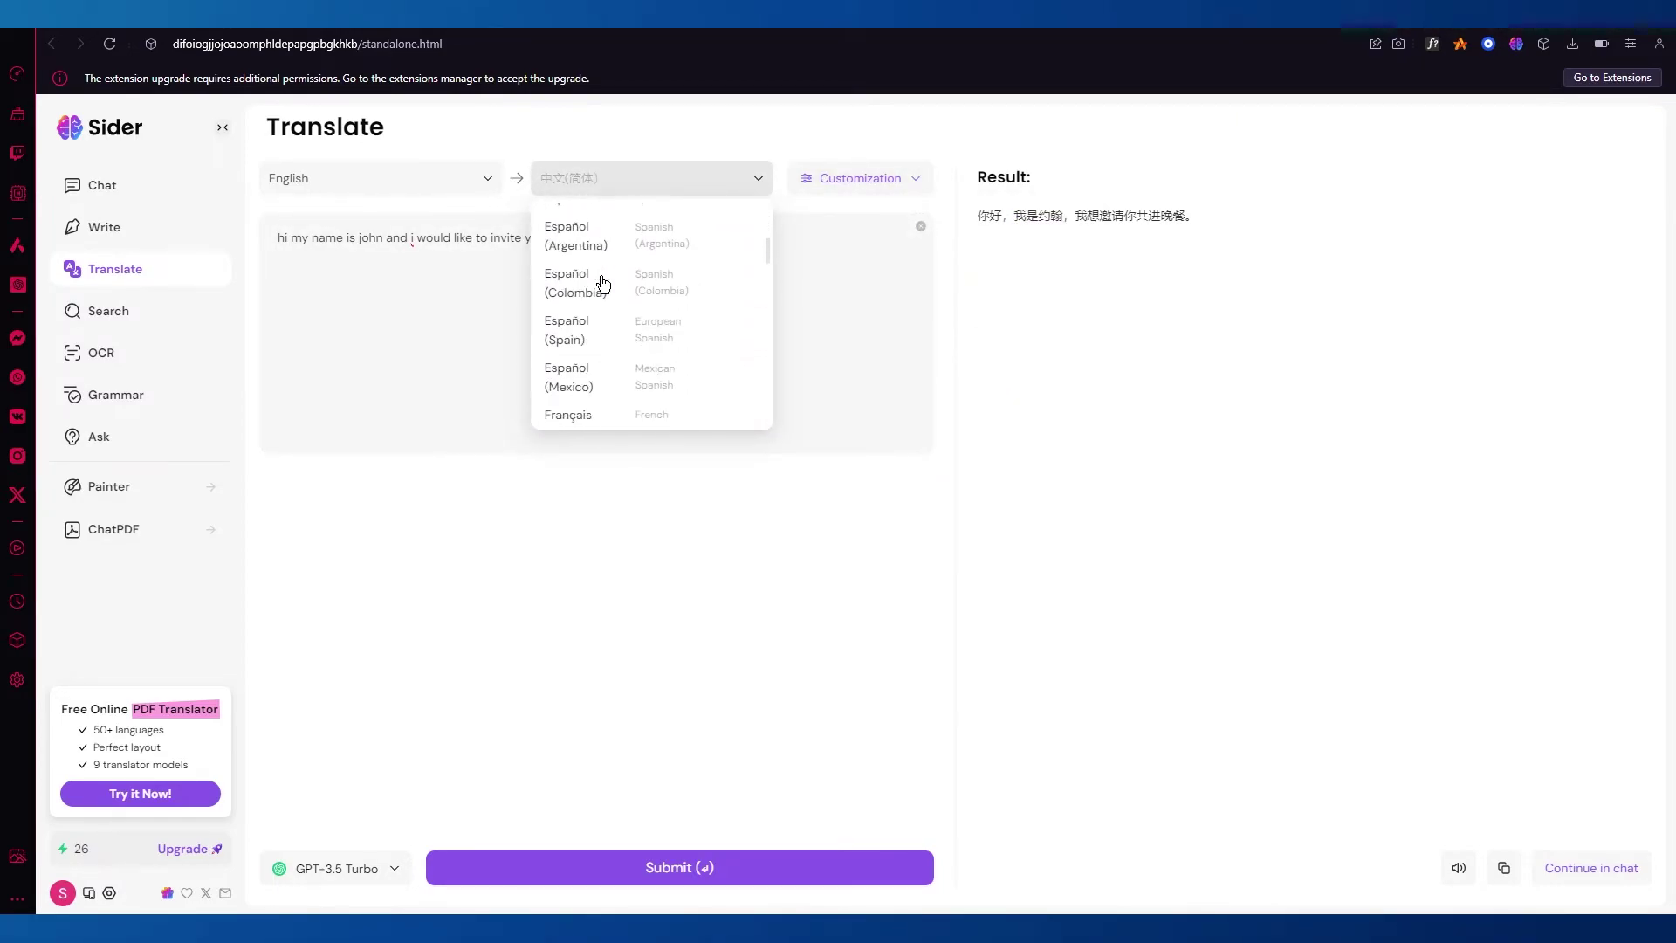
scroll(573, 387, down, 1)
click(579, 373)
click(680, 867)
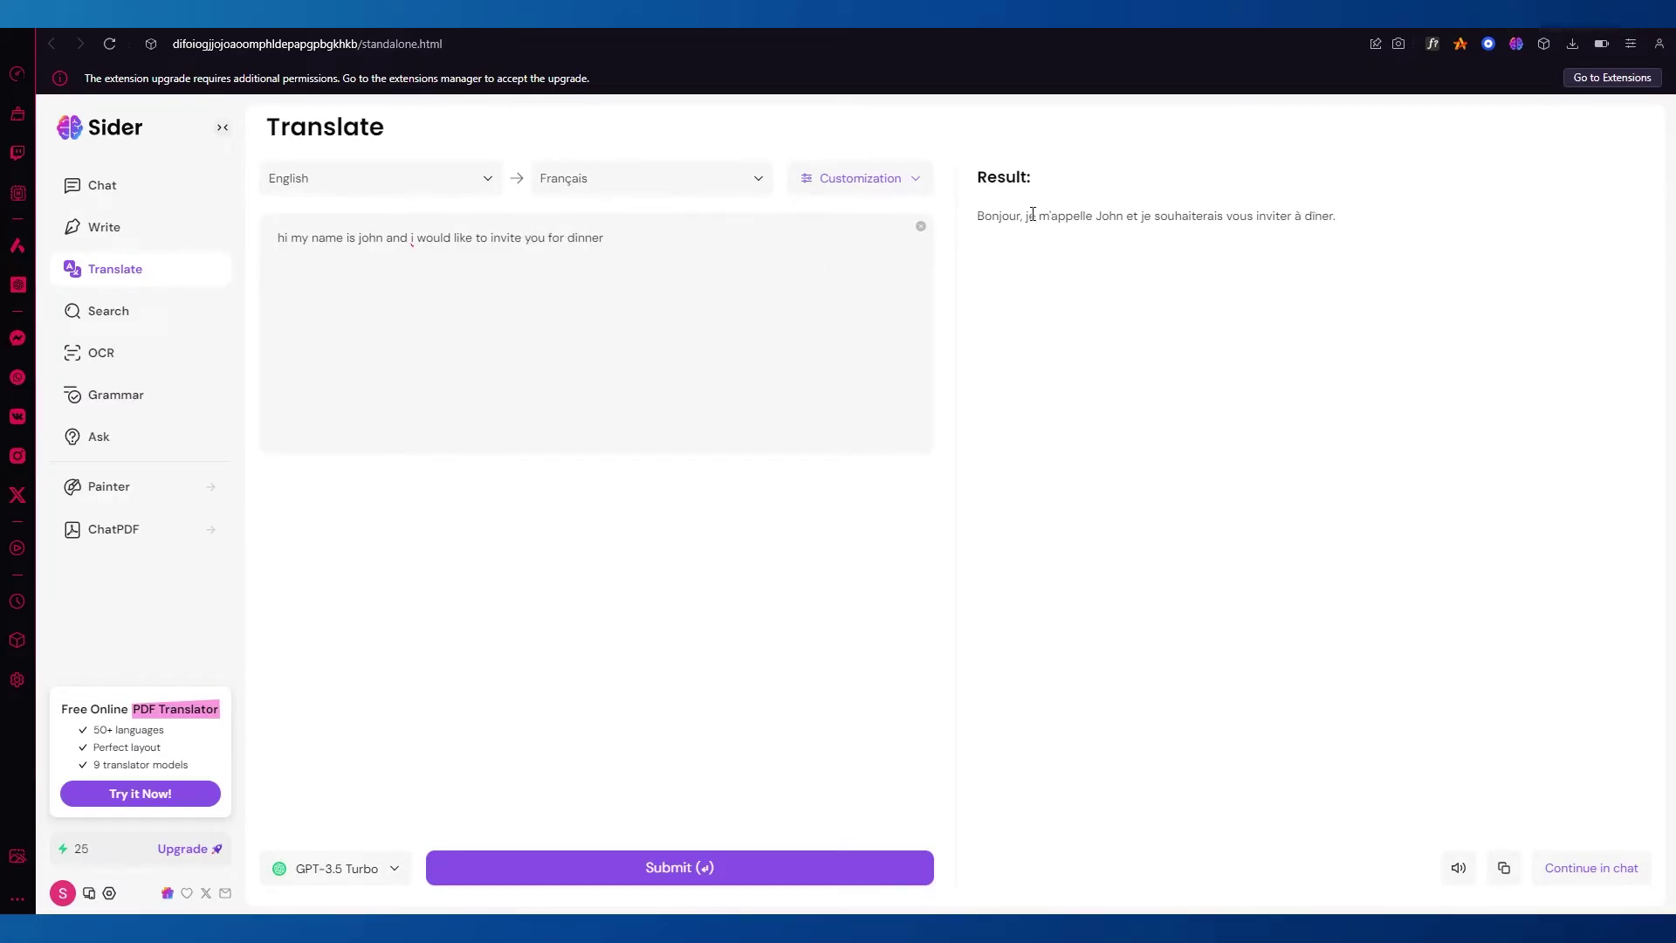
In Search, paste and submit 'what food place is best to eat in islamabad', then scroll to the top of the answer.
click(140, 302)
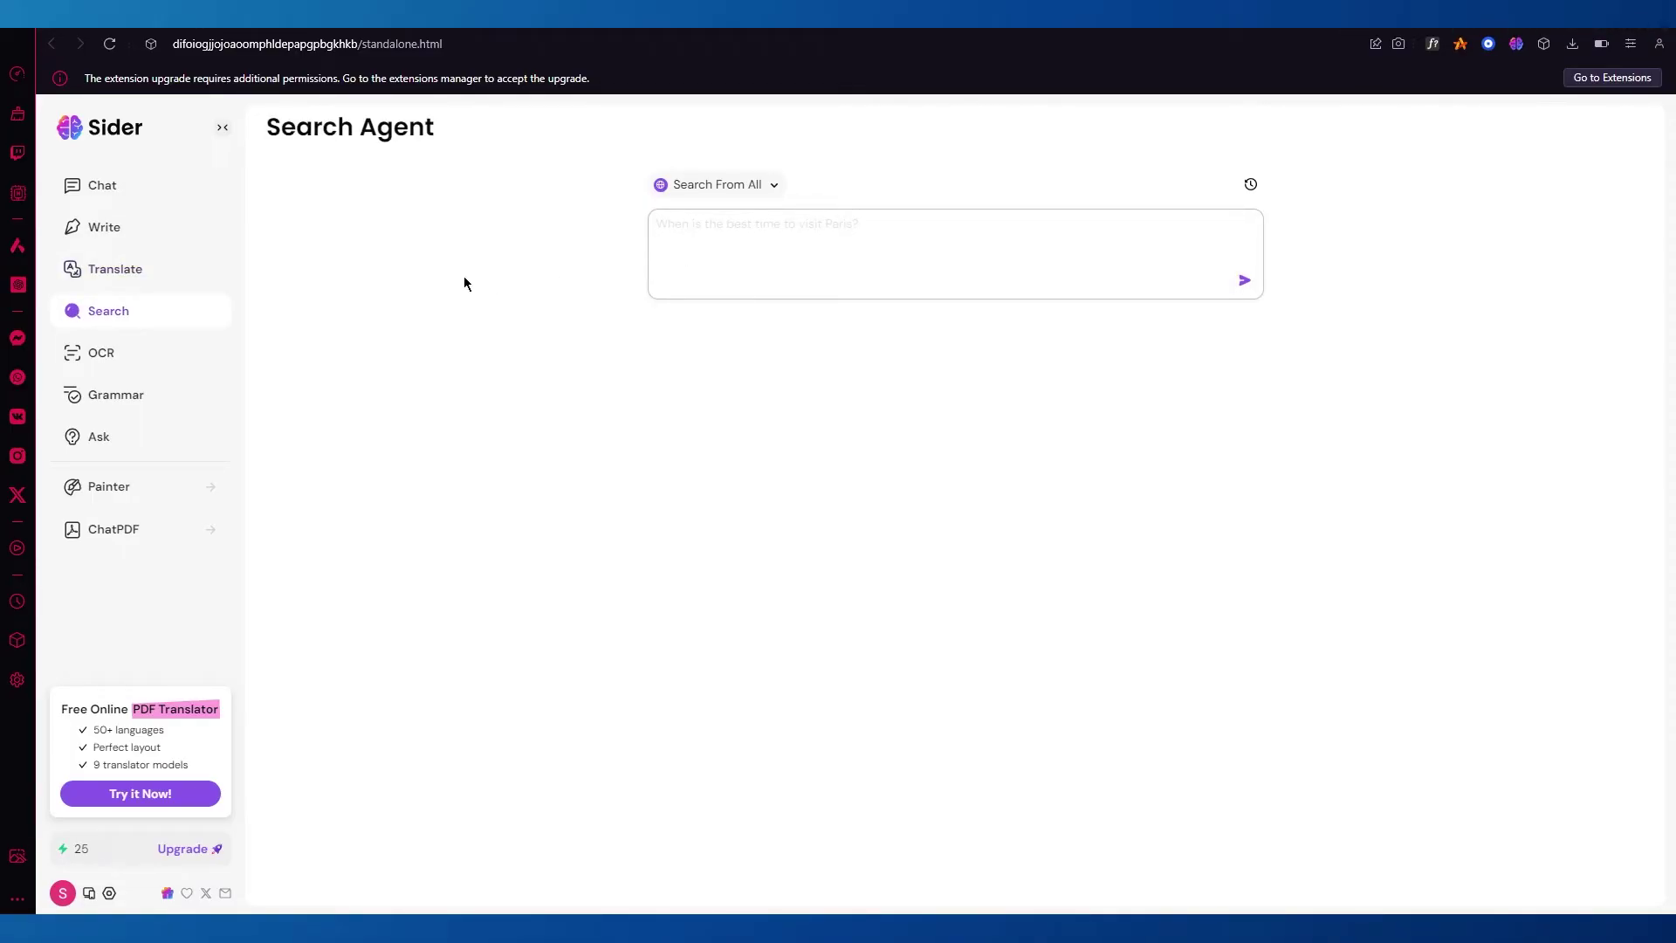
text(what food place is best to eat in islamabad)
key(Return)
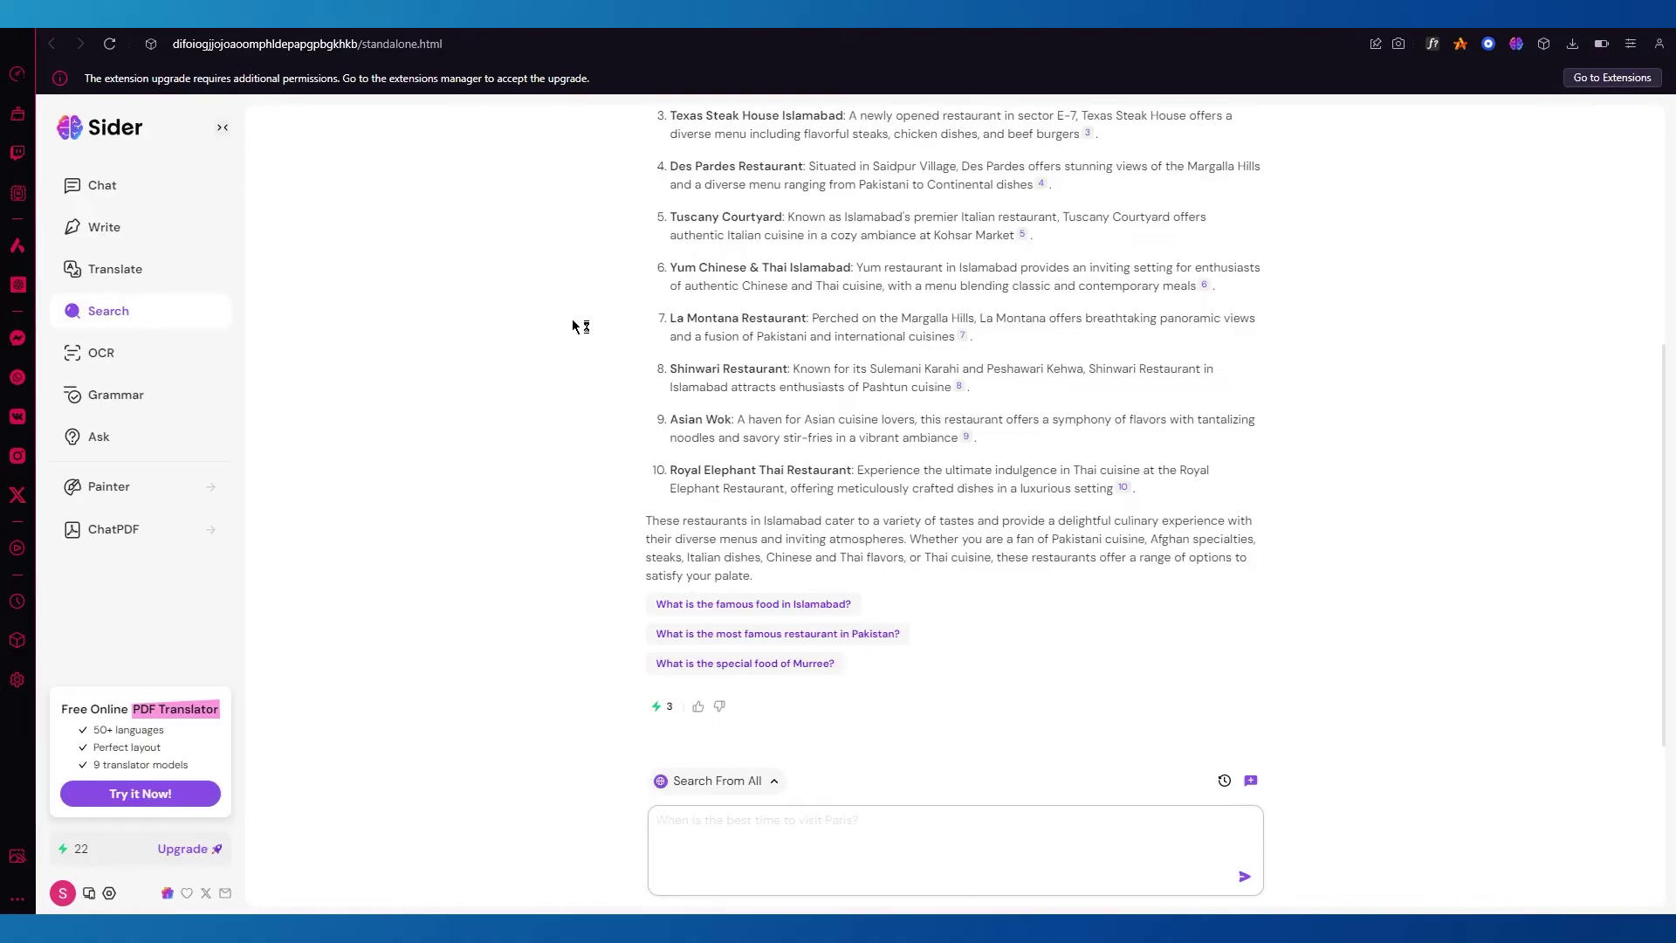
scroll(573, 317, up, 4)
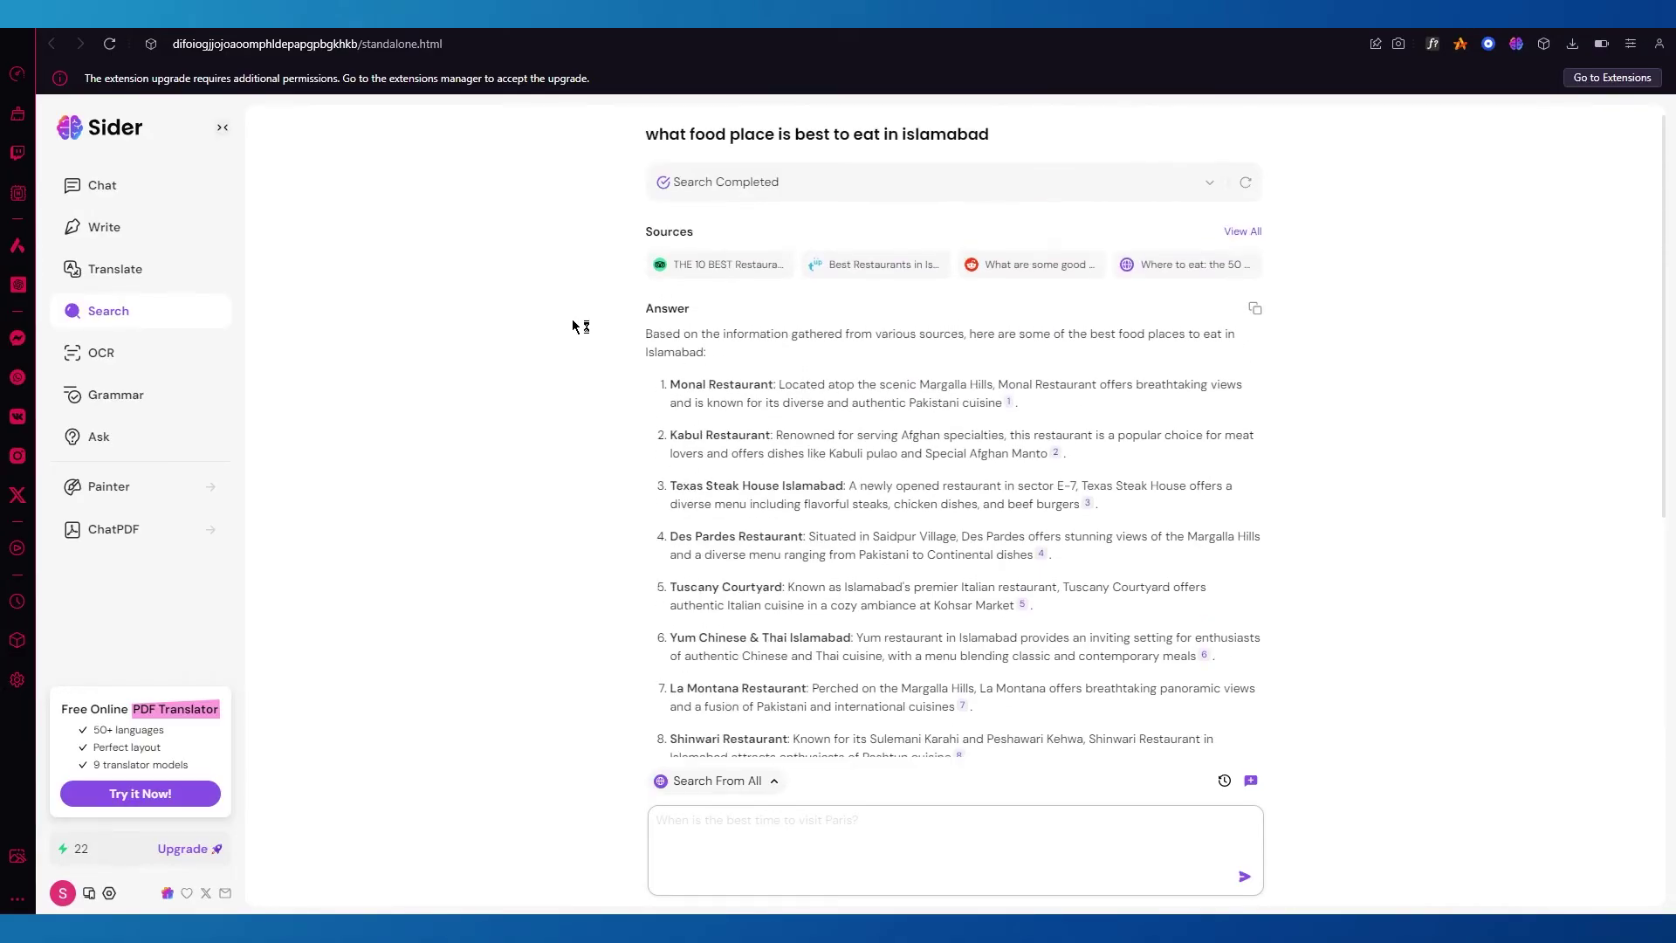
Flip through Sider's OCR and Grammar tools, ending on the Ask page.
click(186, 361)
click(115, 397)
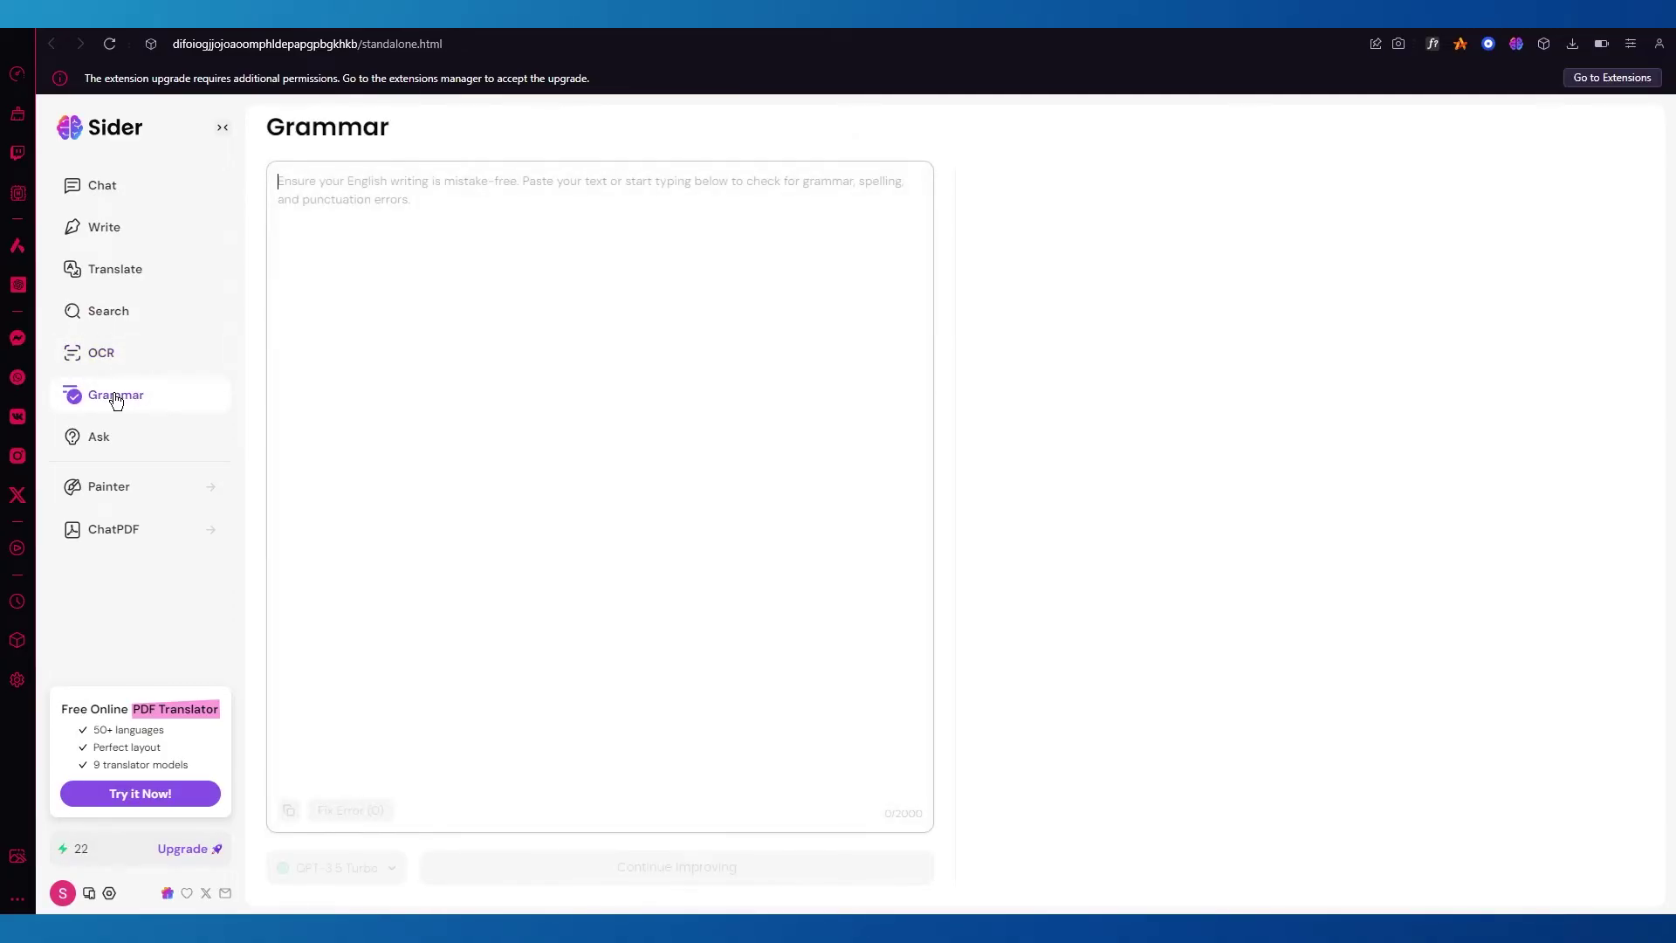
click(117, 435)
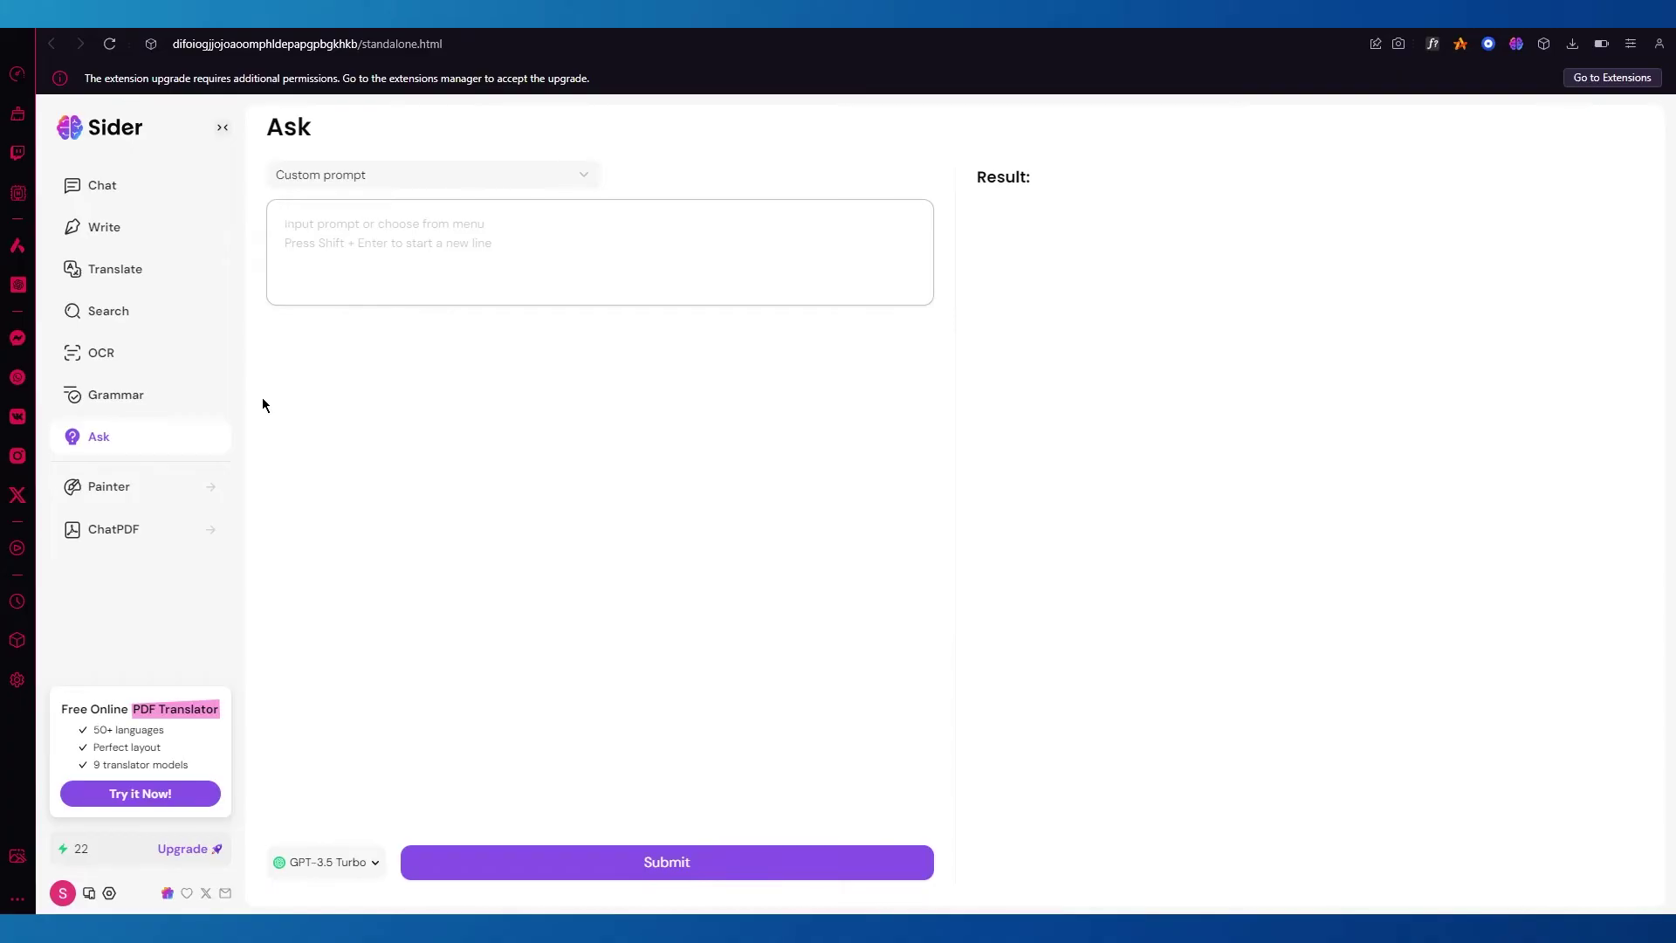
In Painter, generate images from 'create me a german shepher wearing sunglasses and riding a bike'.
click(154, 486)
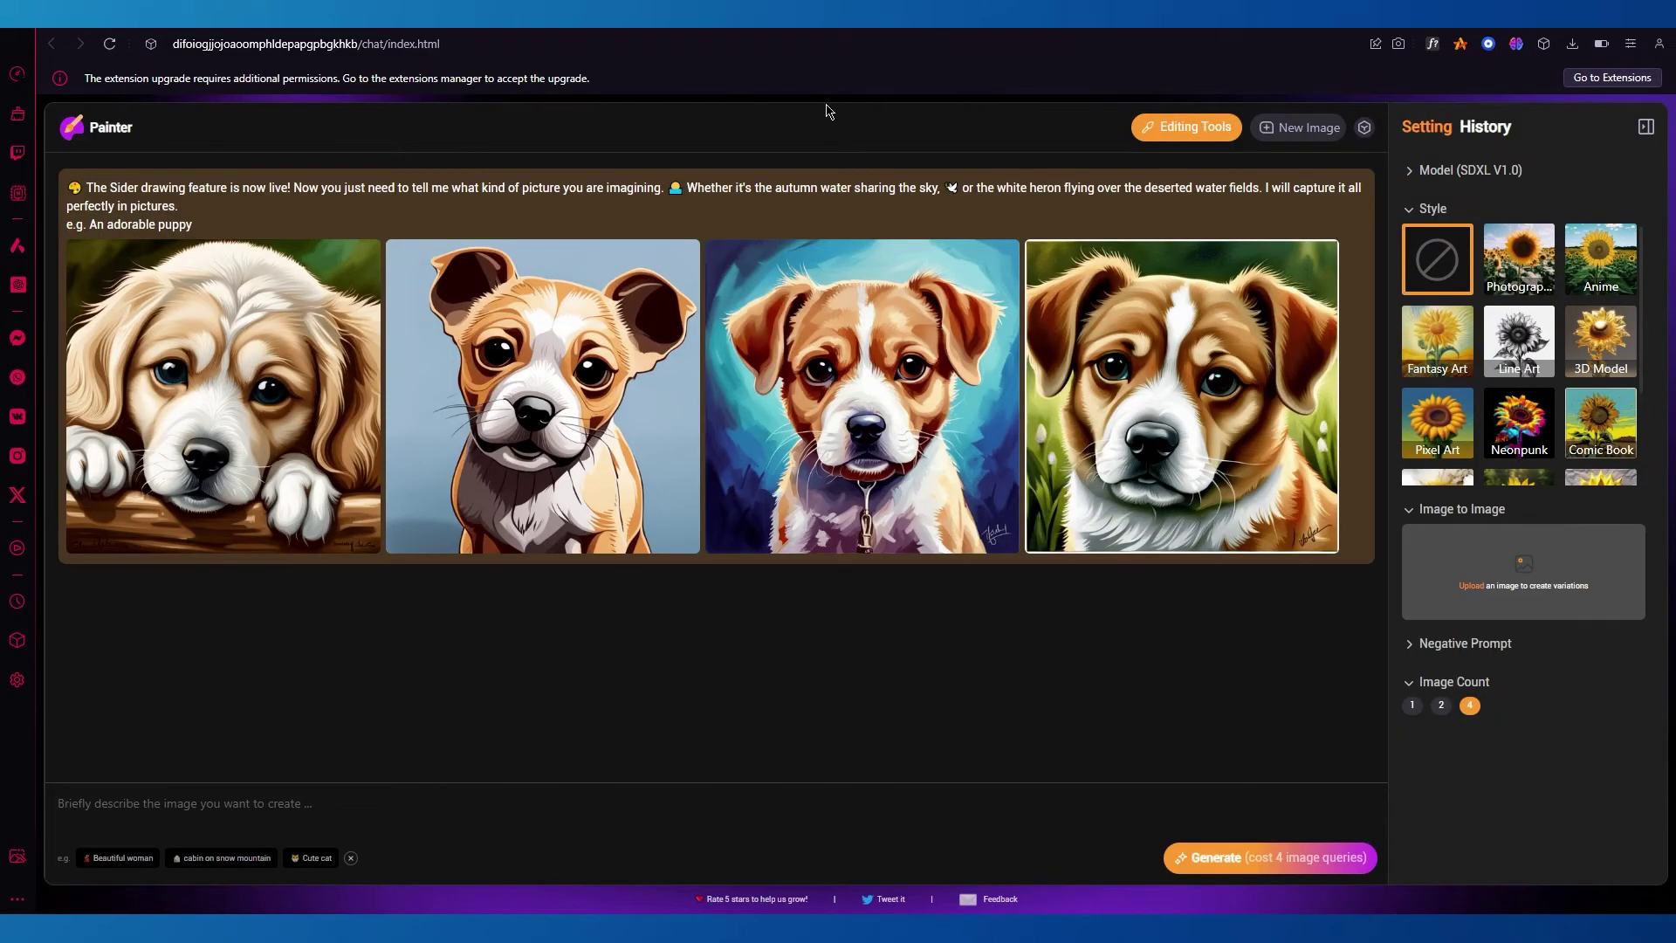
click(234, 798)
text(create me a german shepher wearing sunglasses and riding a bike)
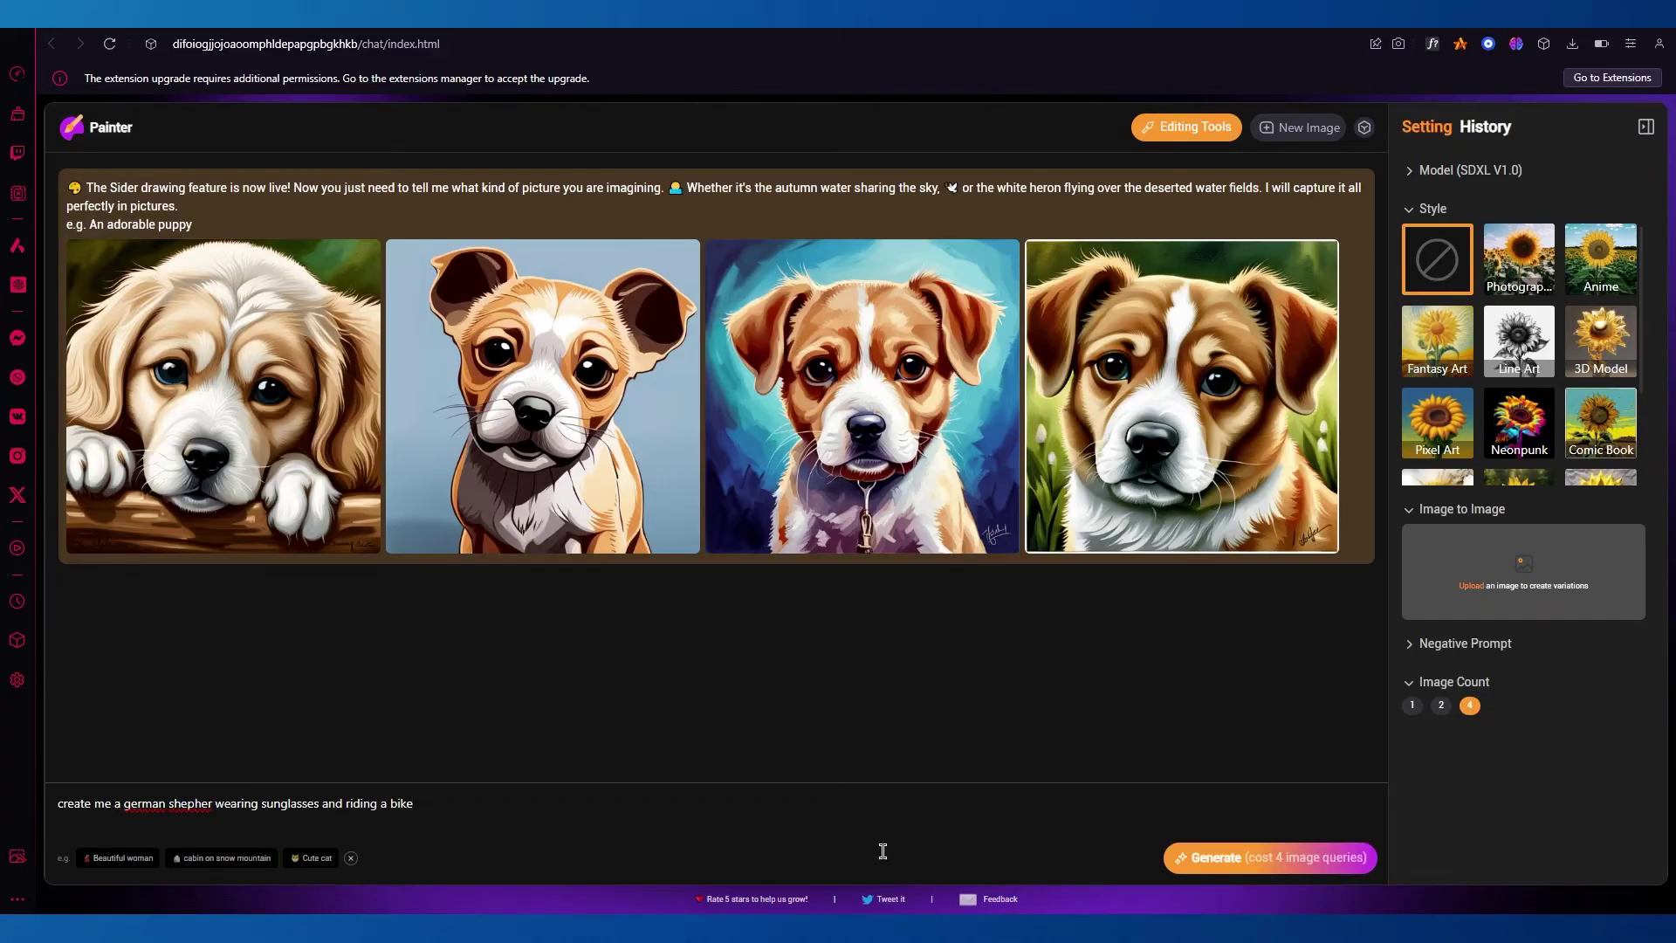
click(1233, 860)
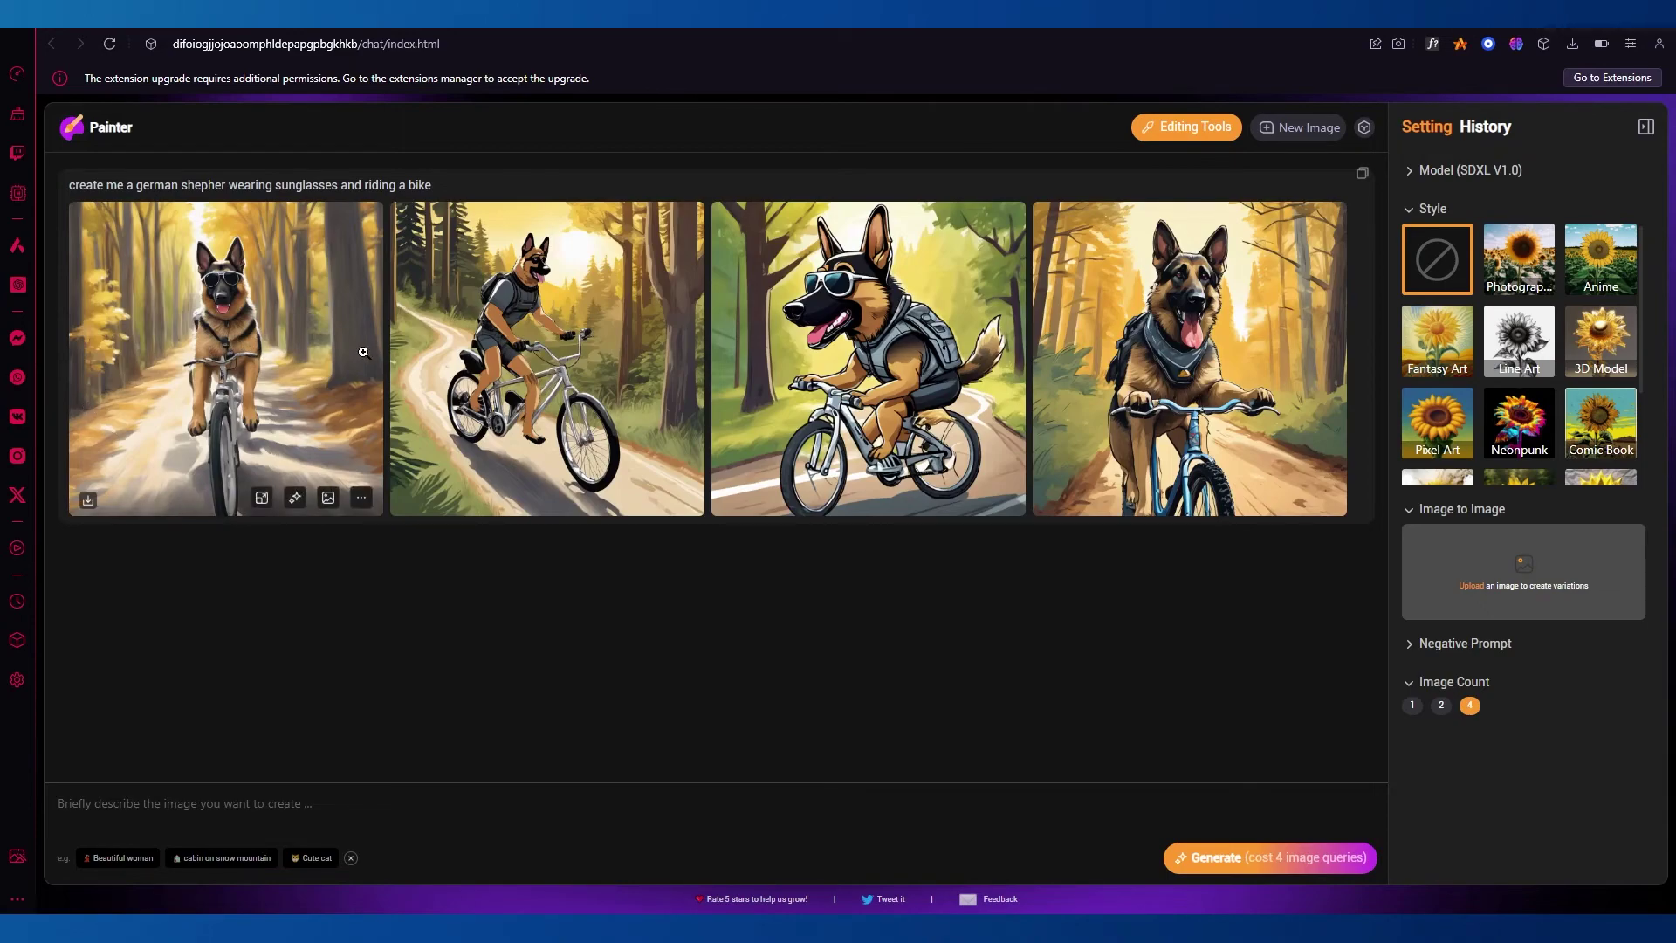
Set Painter's style to Anime with image count 1, and select the earlier prompt text.
mouse_move(1150, 309)
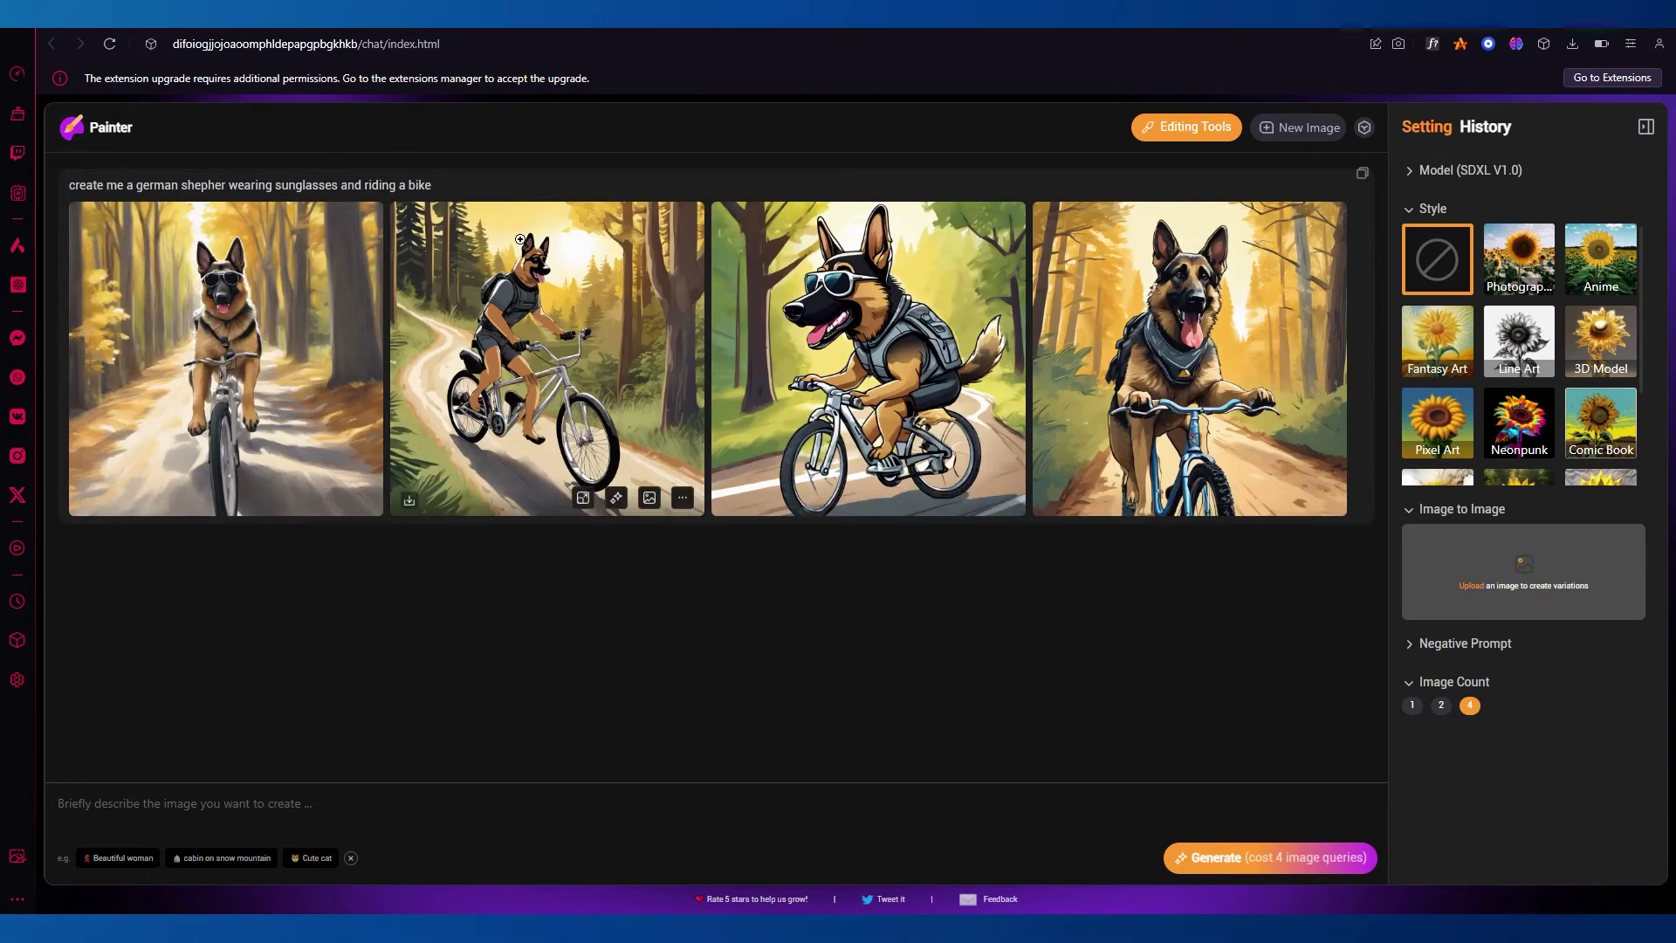
mouse_move(547, 248)
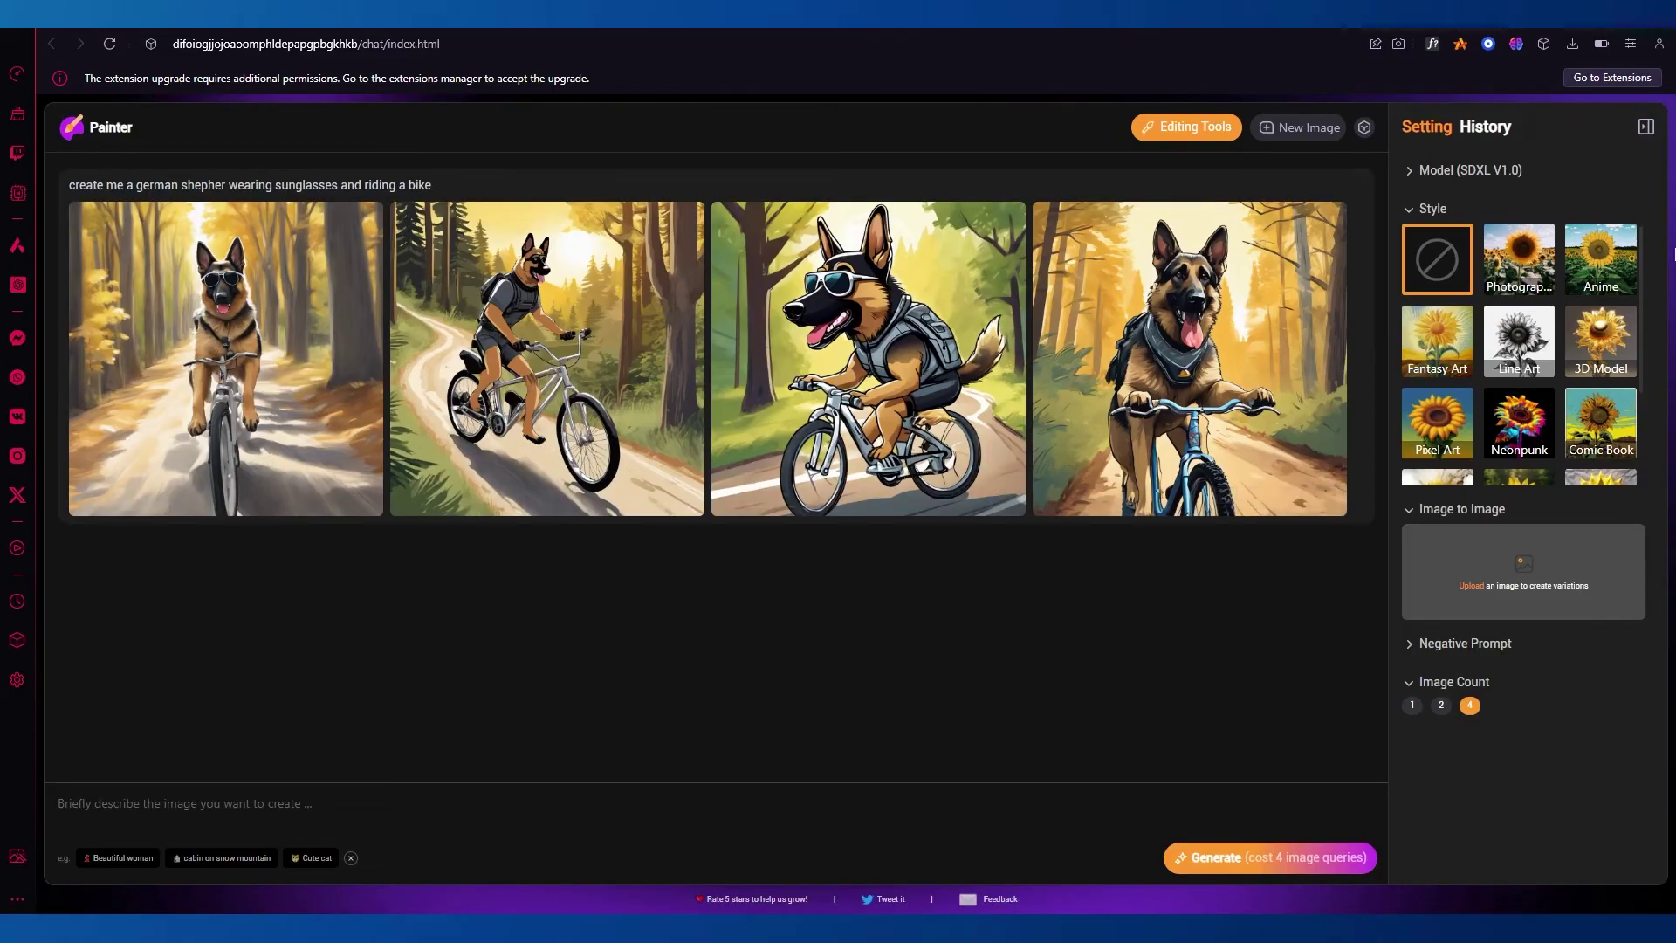
scroll(1523, 354, down, 2)
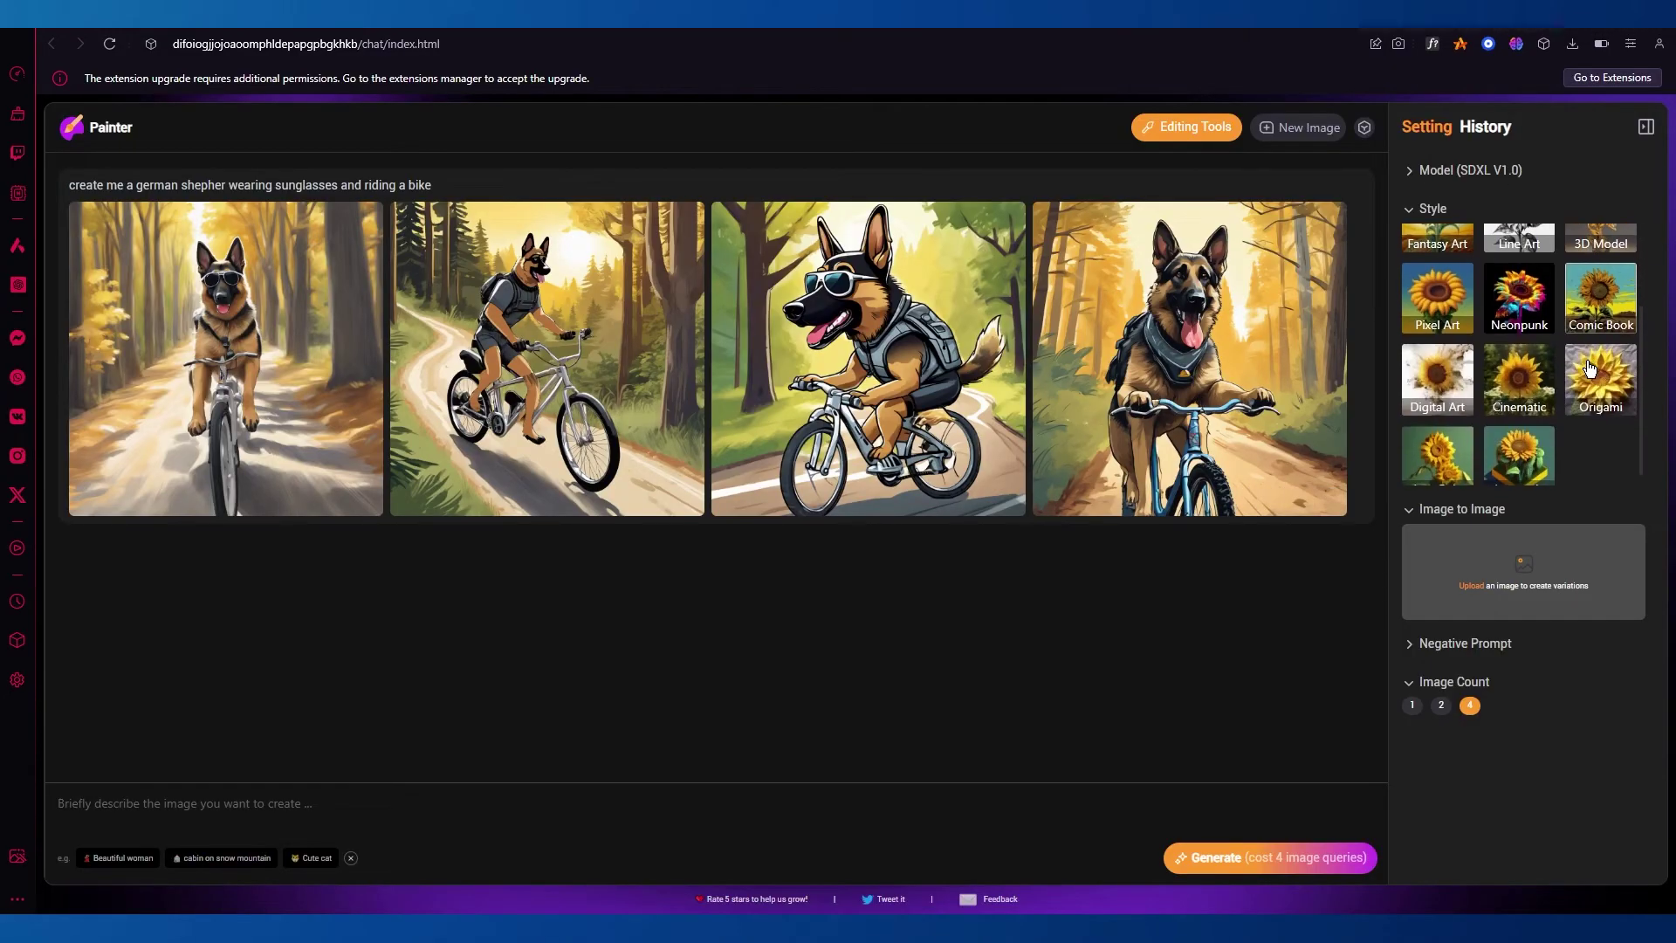
scroll(1600, 355, up, 2)
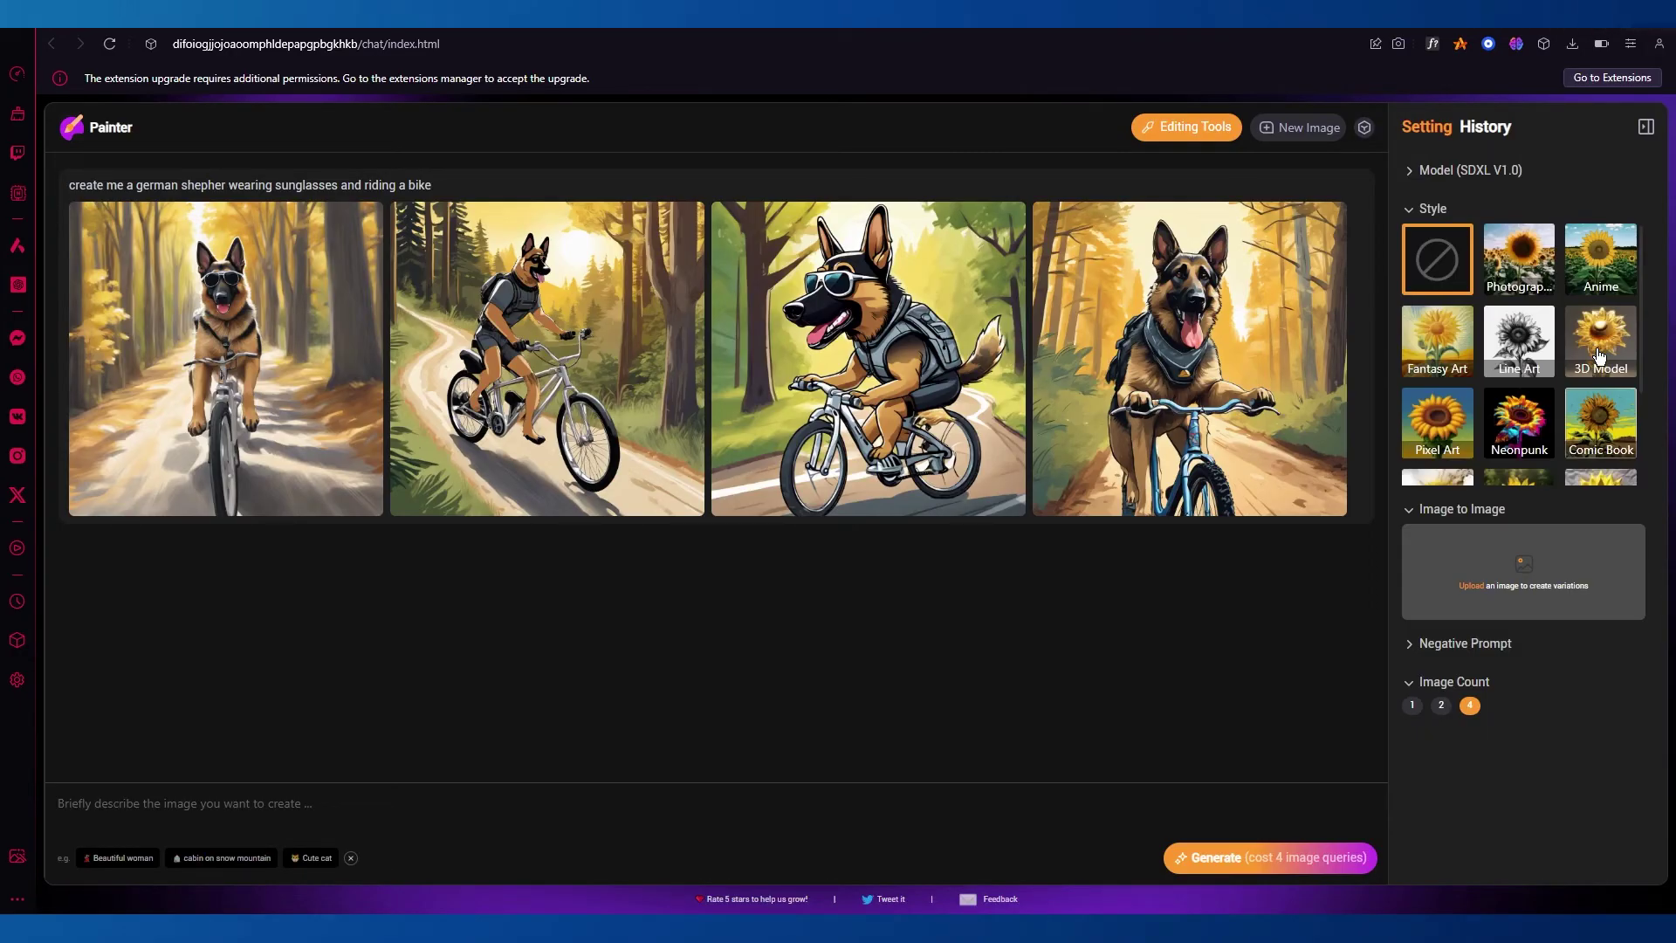
scroll(1600, 355, down, 2)
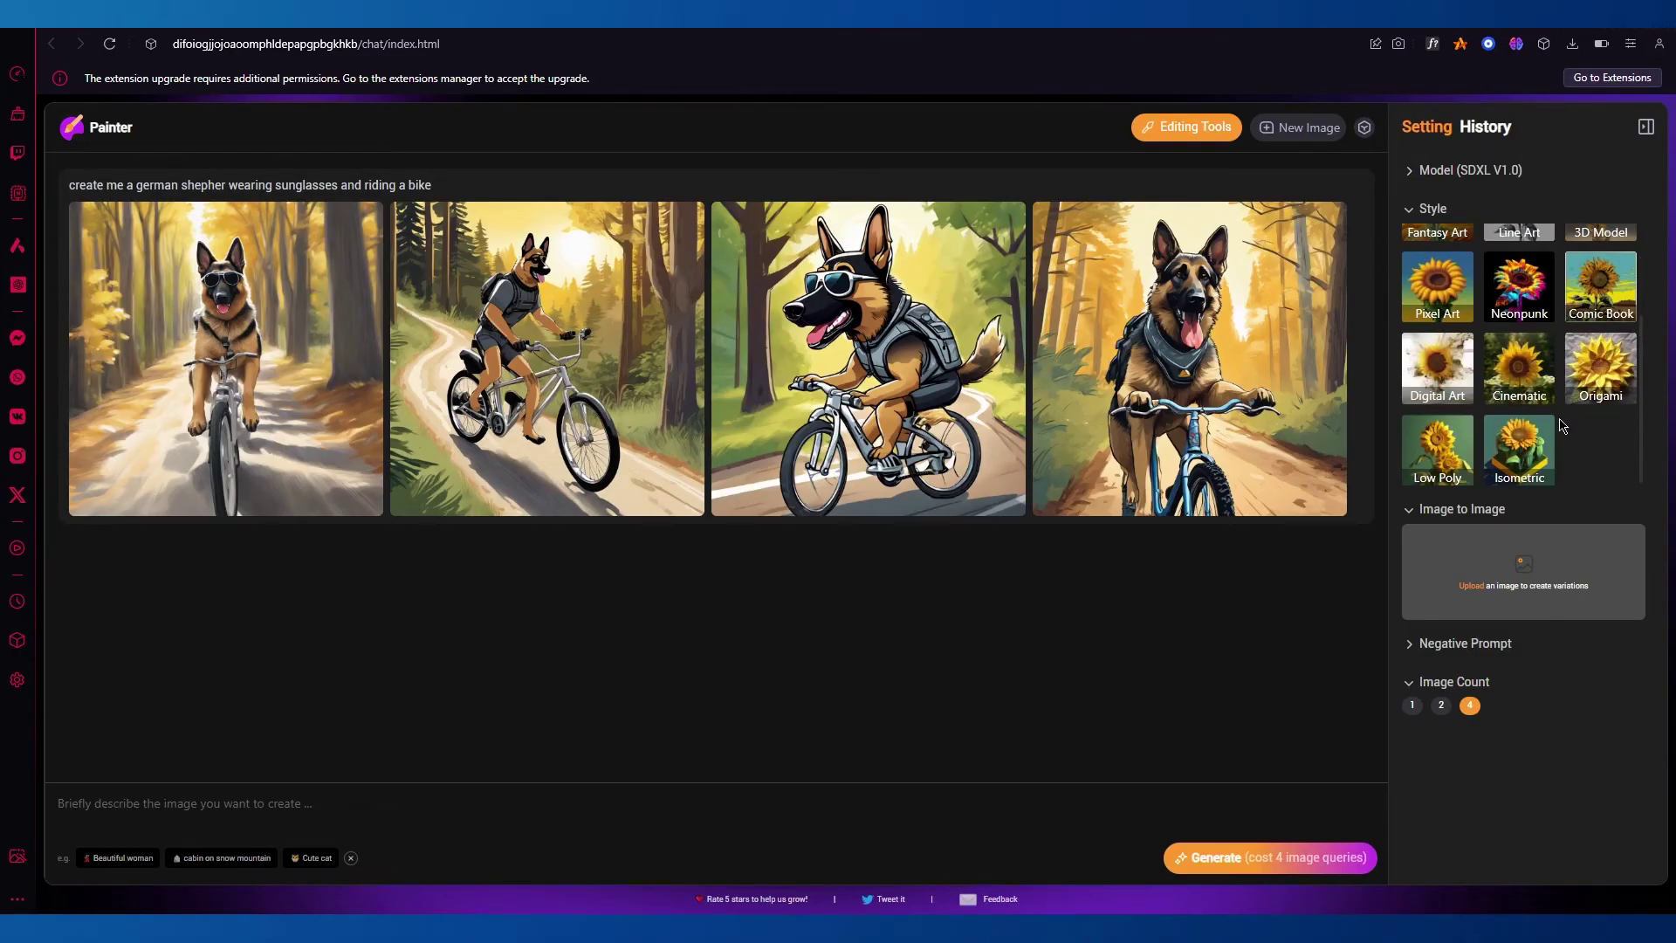
scroll(1562, 425, up, 2)
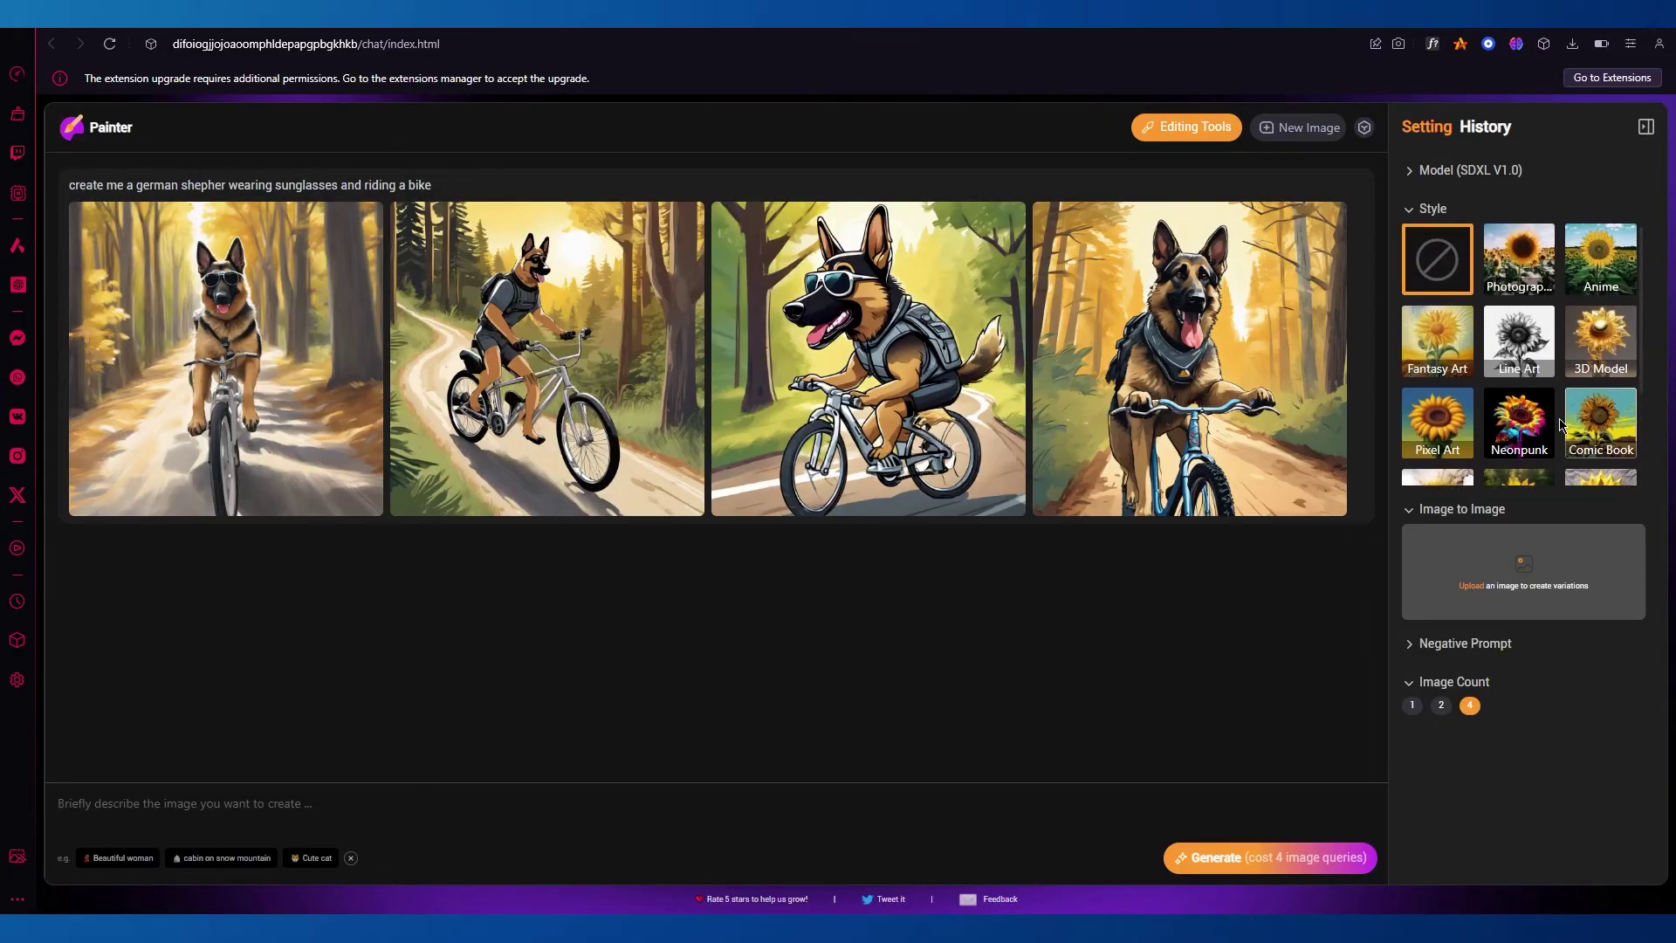
click(1599, 250)
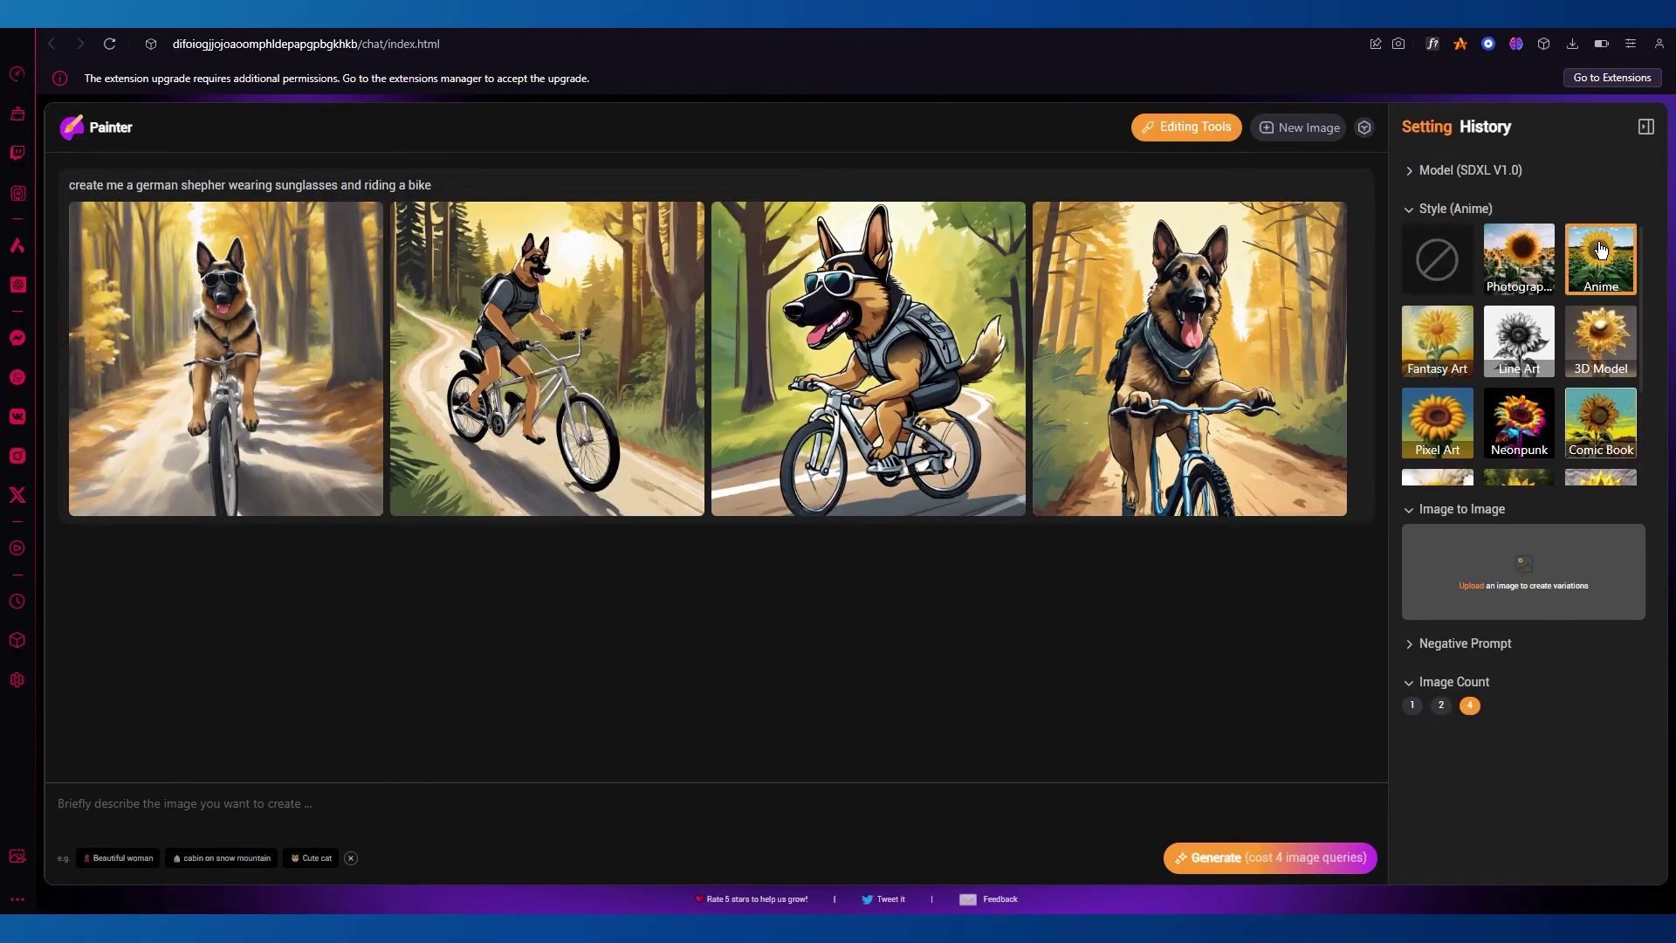
click(1411, 706)
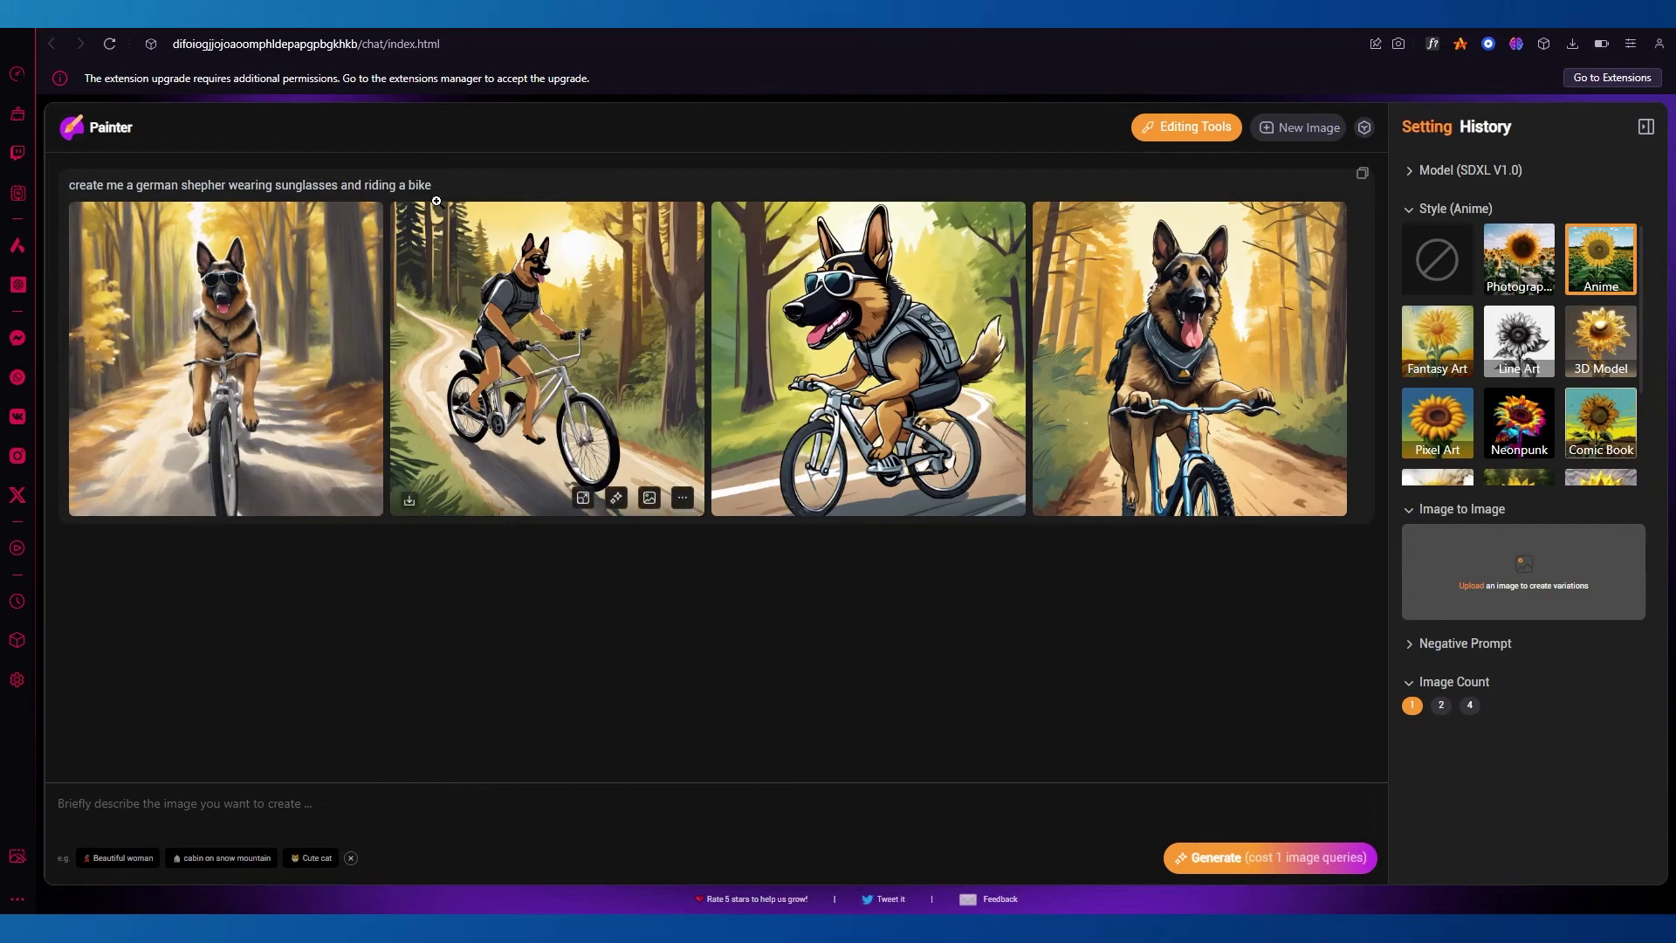
drag(432, 188, 69, 185)
key(ctrl+c)
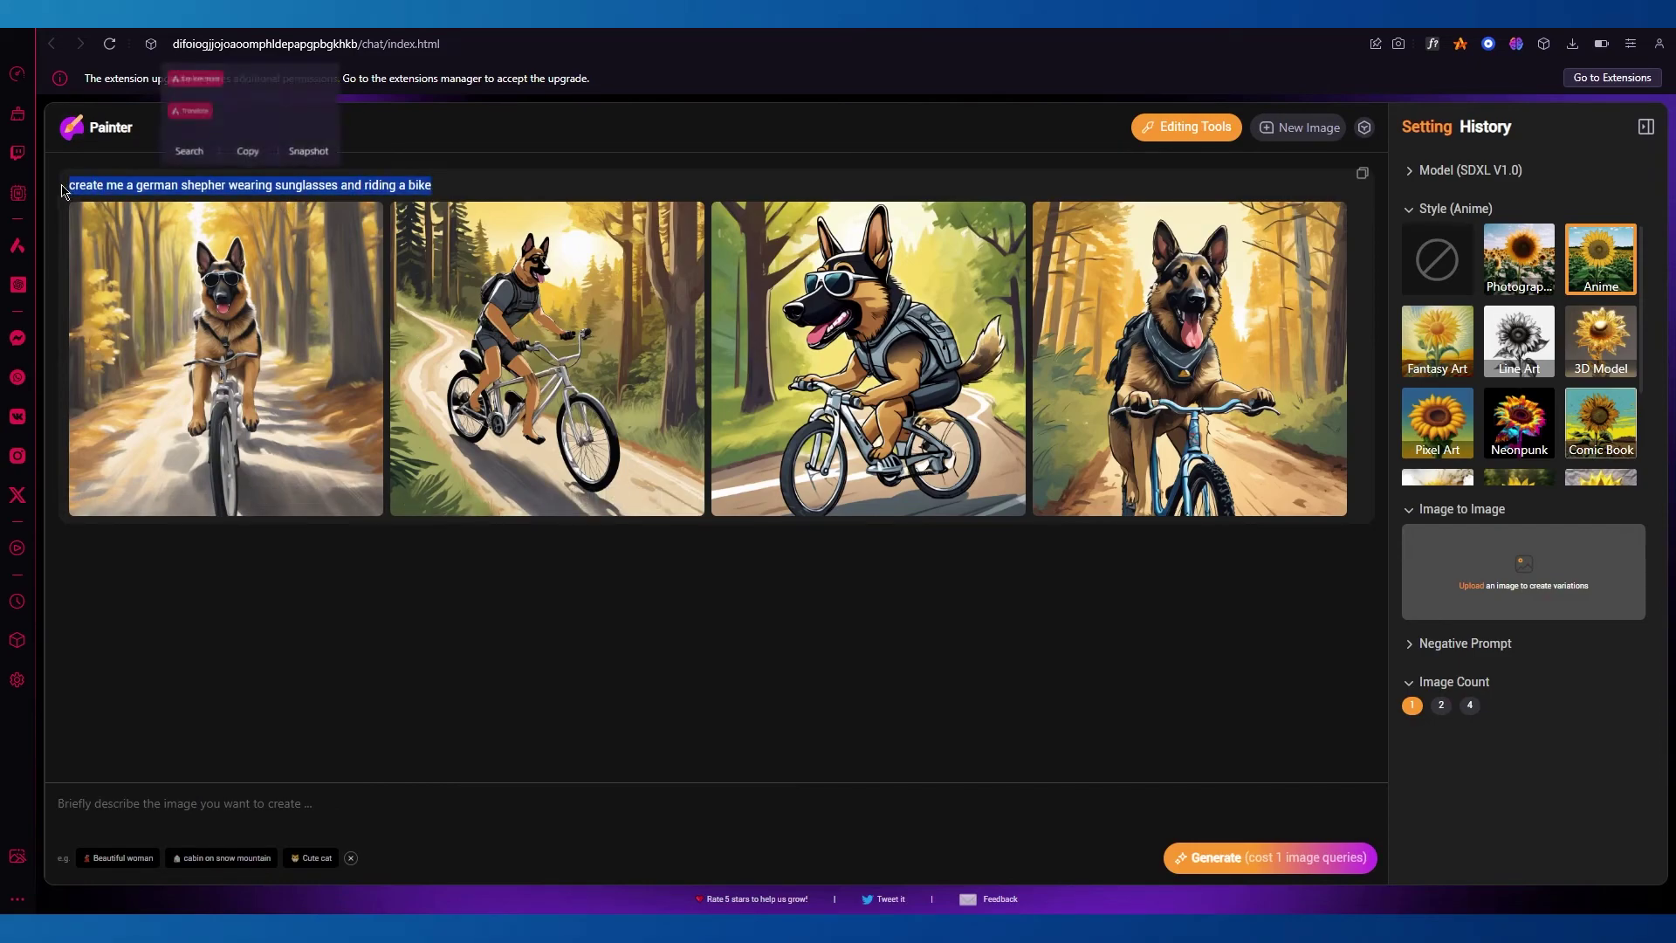
Paste the German shepherd prompt, generate one Anime image, then return to the Ask tab.
click(423, 799)
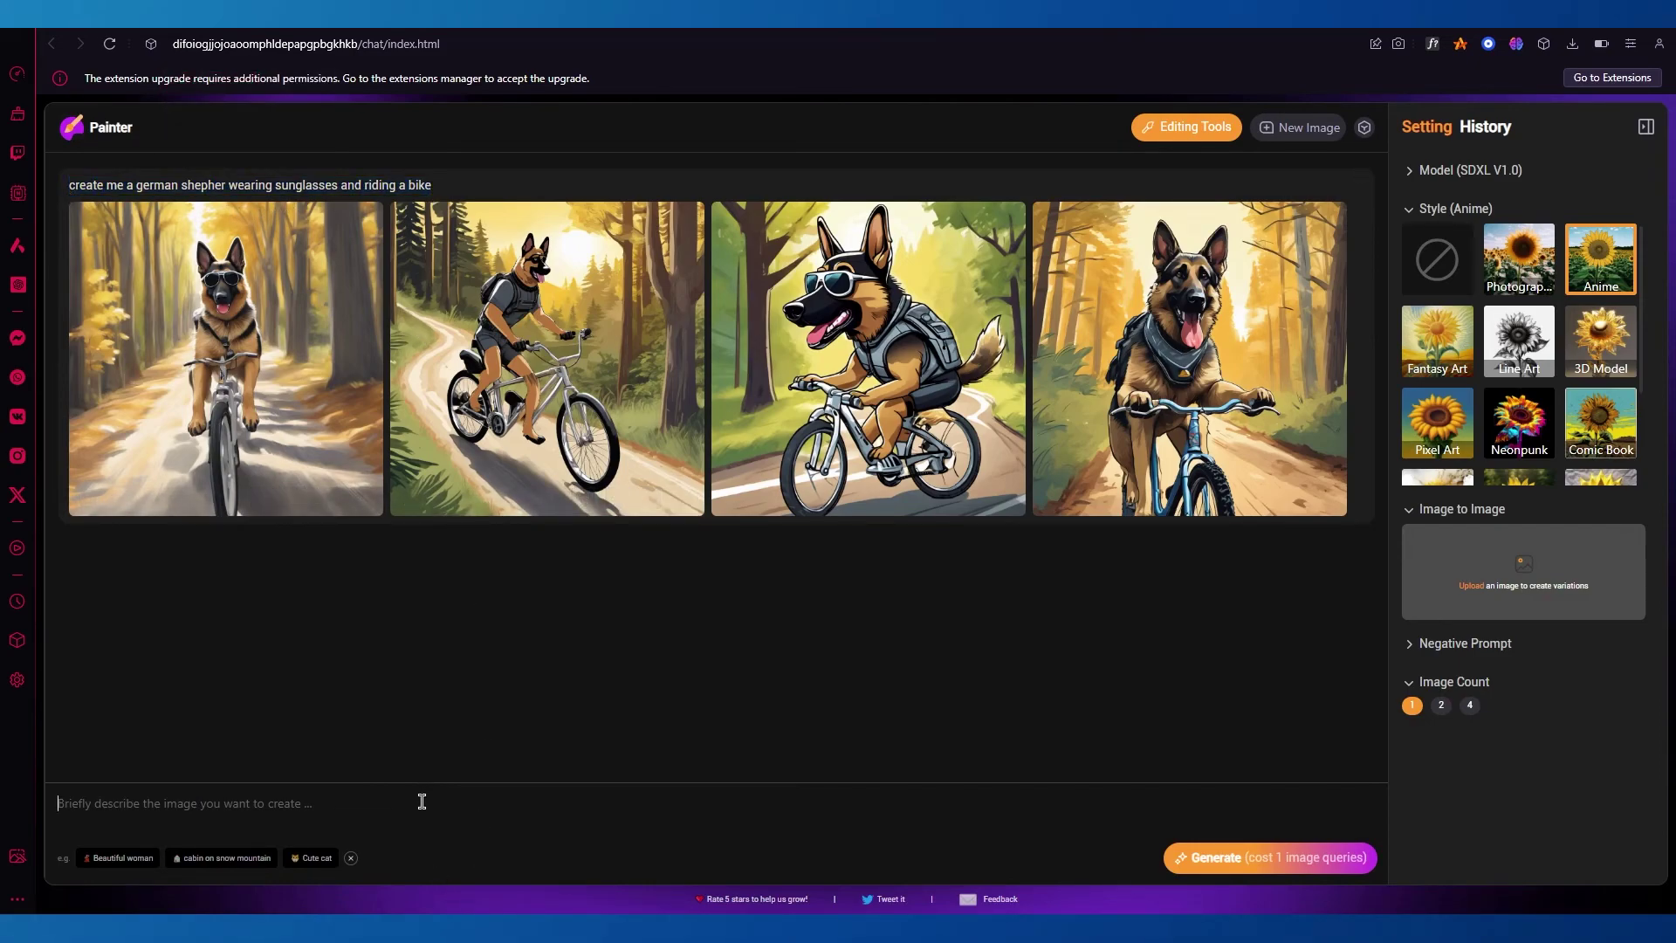
key(ctrl+v)
click(1200, 864)
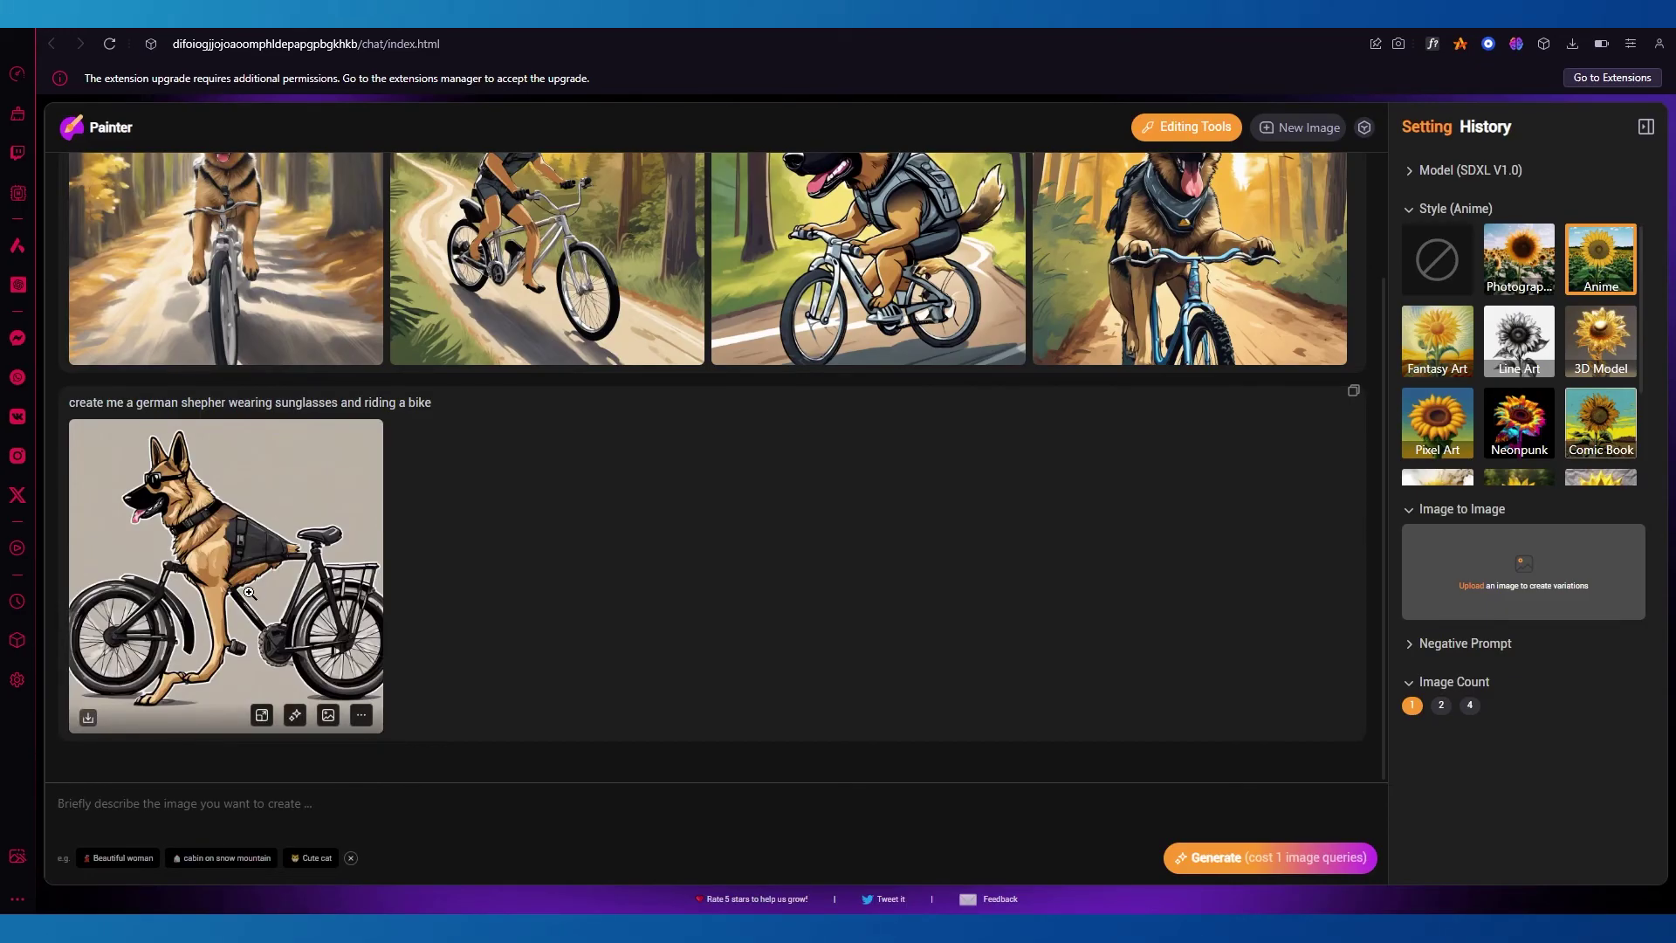
click(1097, 30)
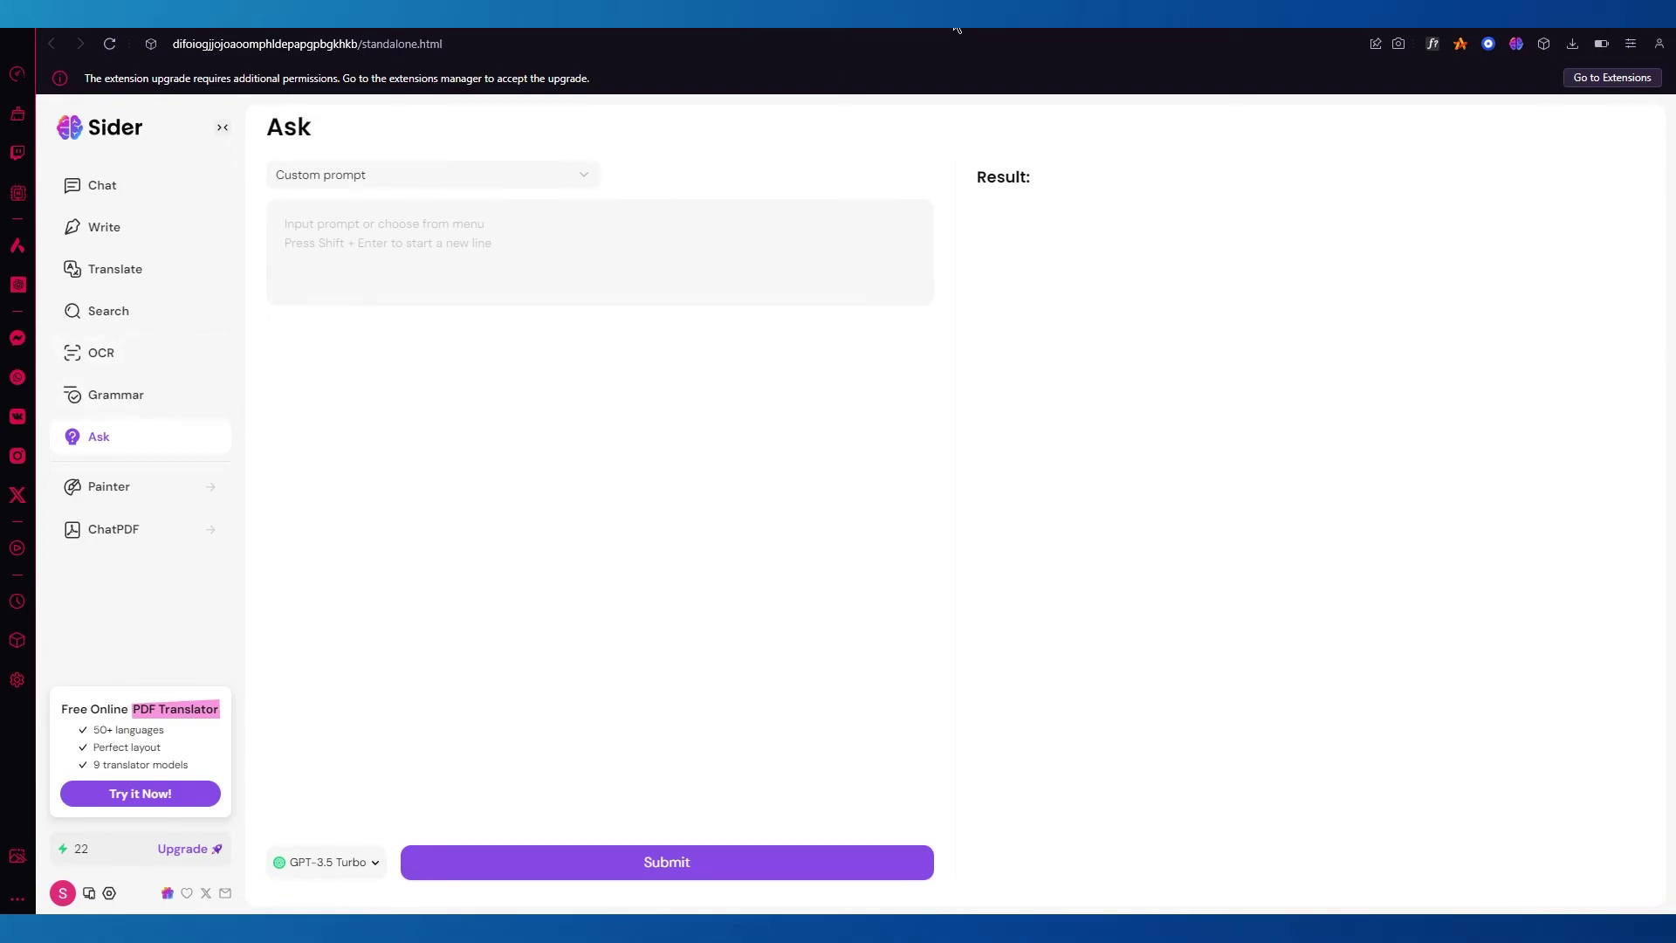
Glance at Sider's Web Store listing, then load youtube.com in a new tab.
key(ctrl+Tab)
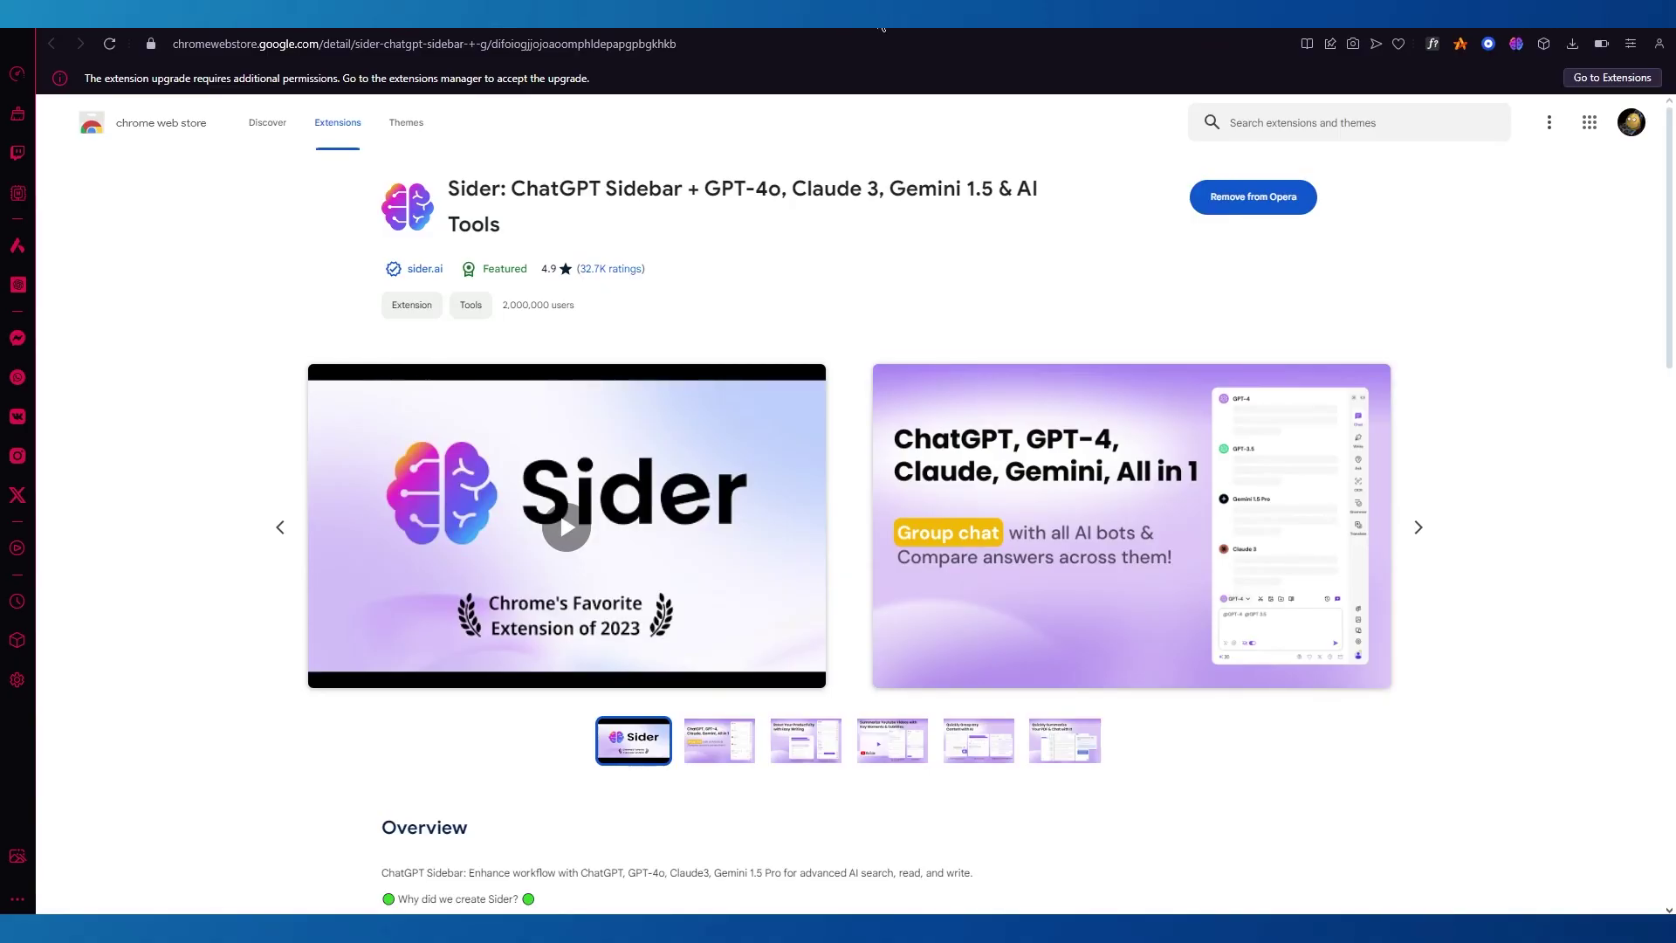
key(ctrl+t)
text(yo)
key(Return)
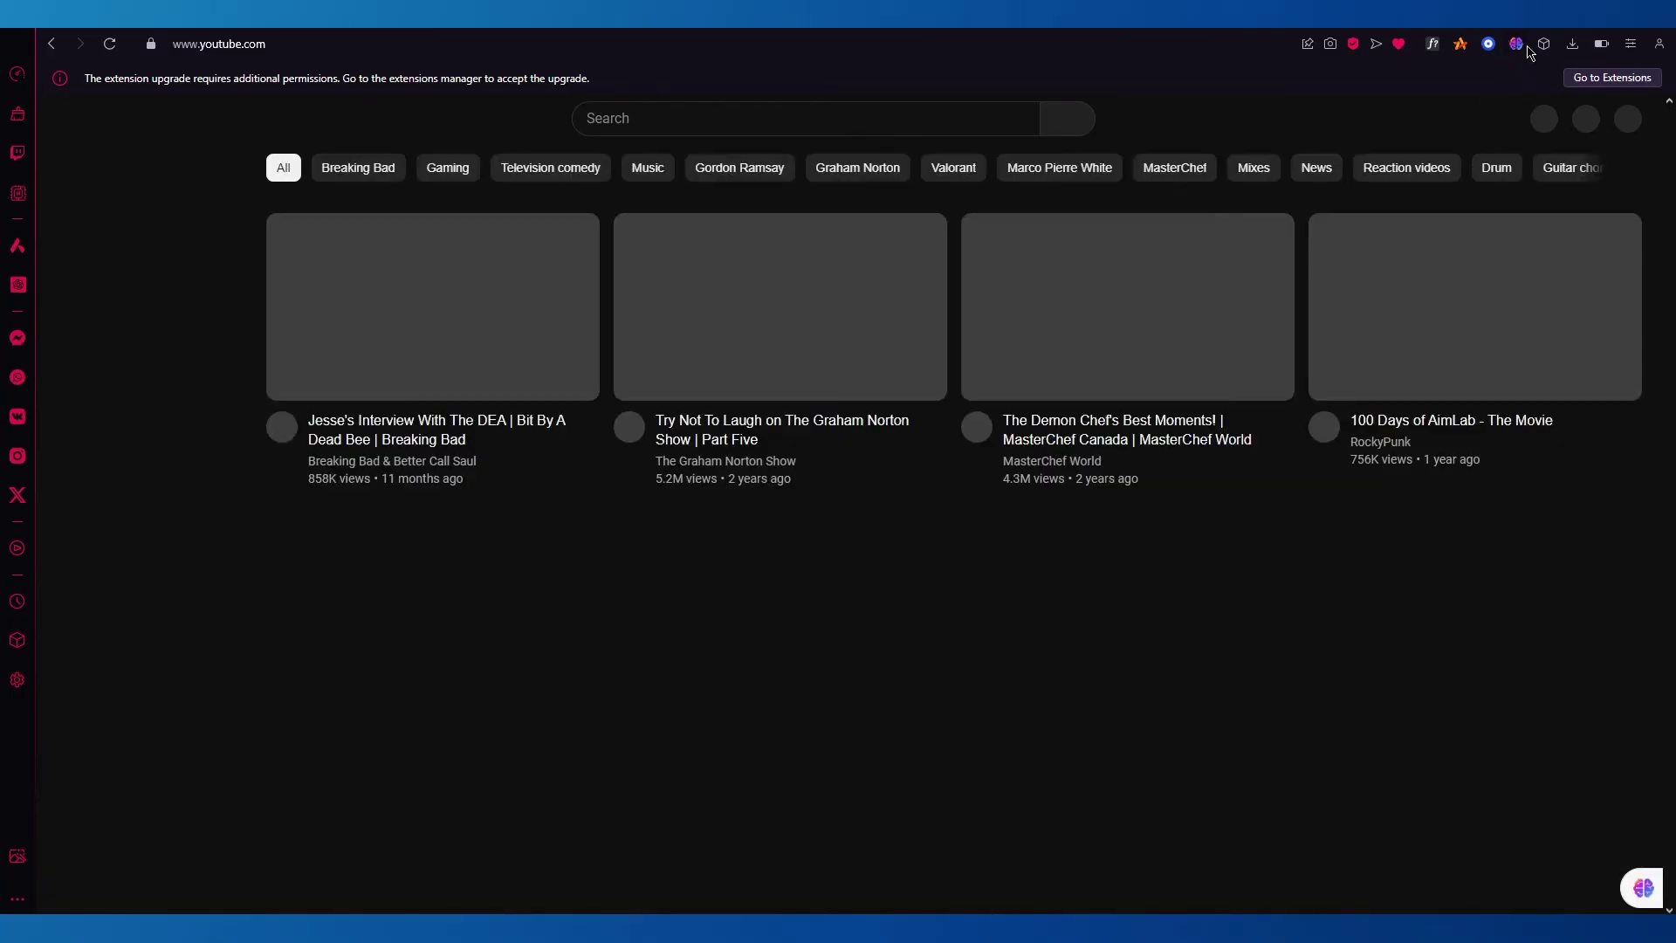
Ask Sider's YouTube side panel 'where can i find the masterchef video on this page'.
click(1516, 44)
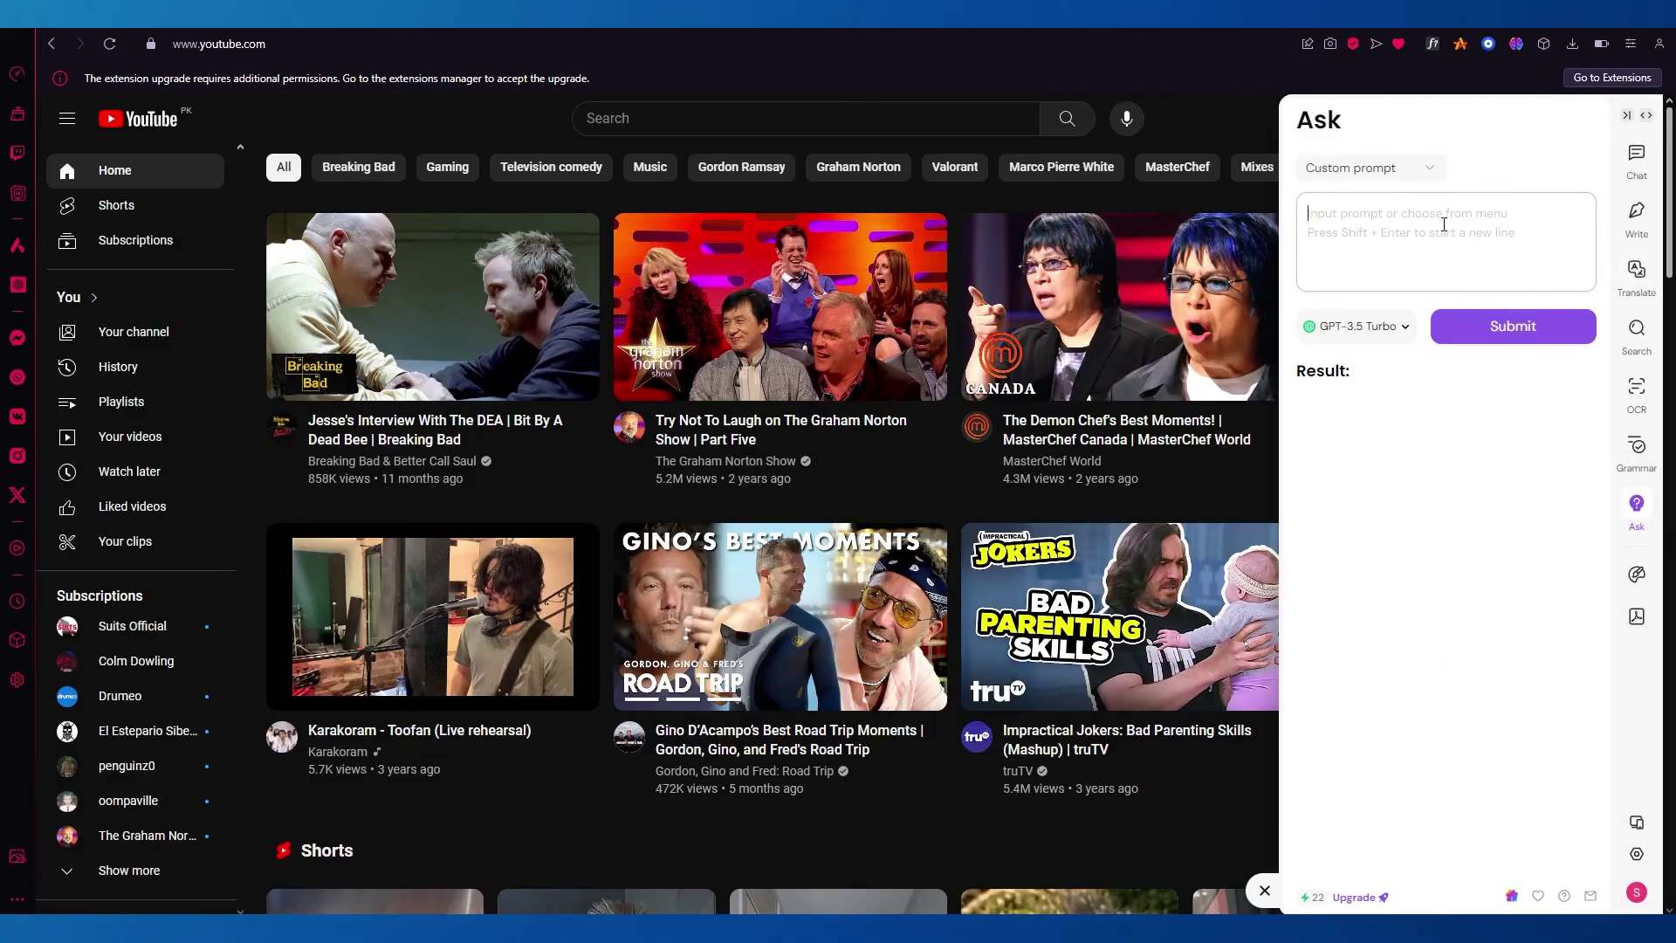
text(where ca)
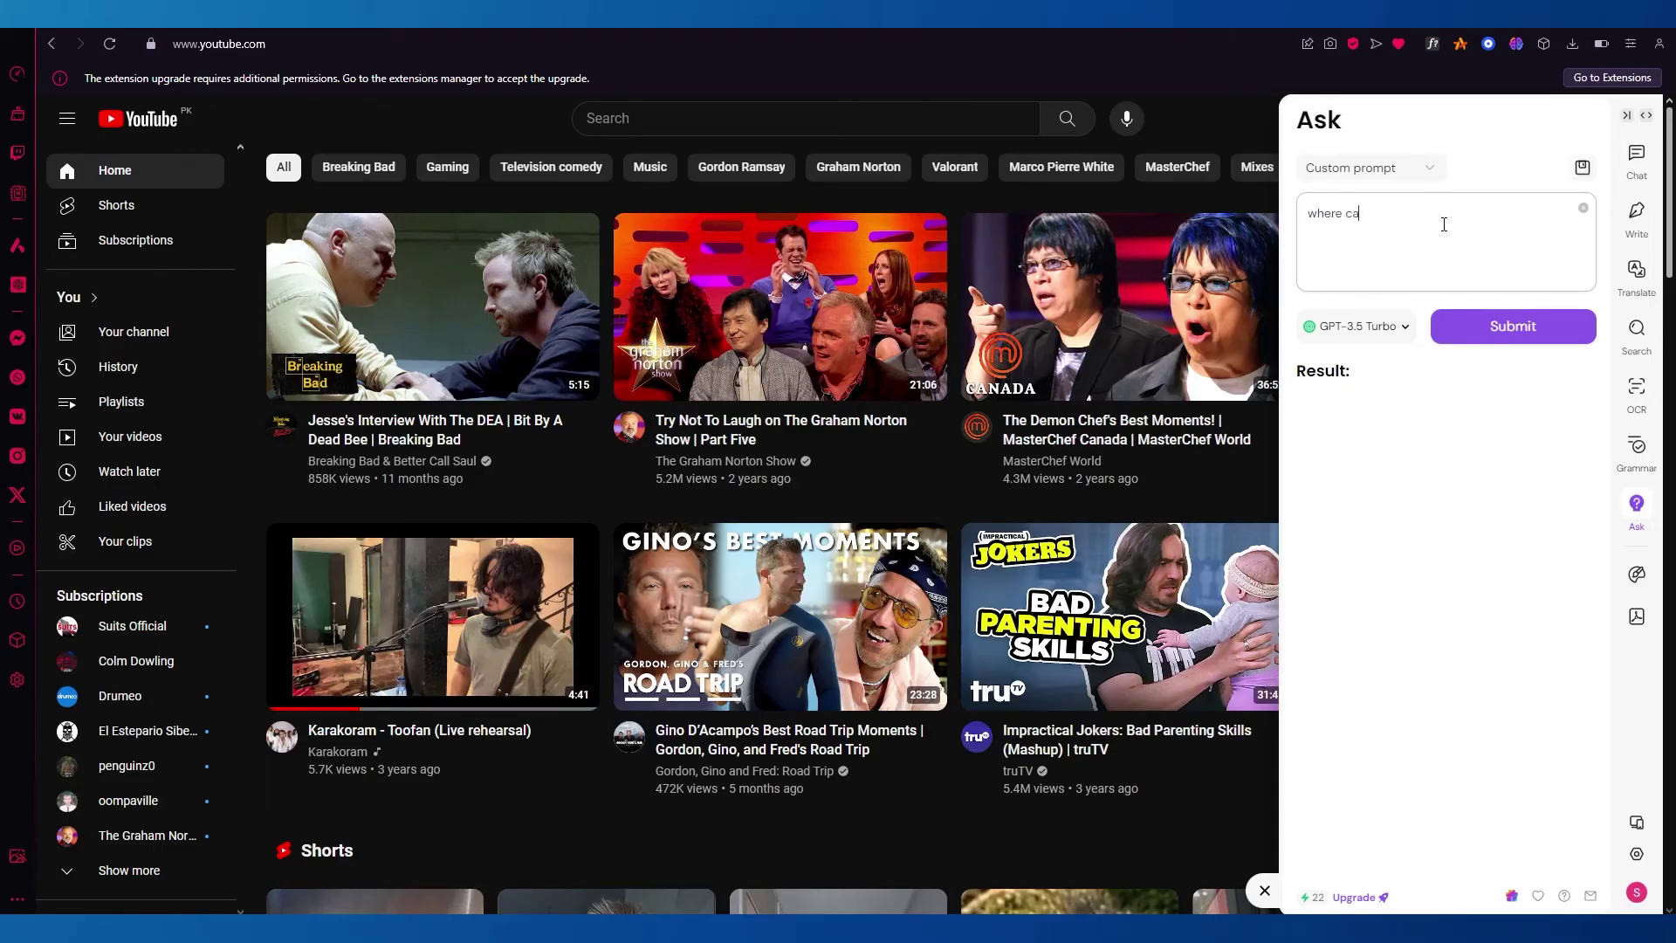
text(n i find the masterchef video on this pa)
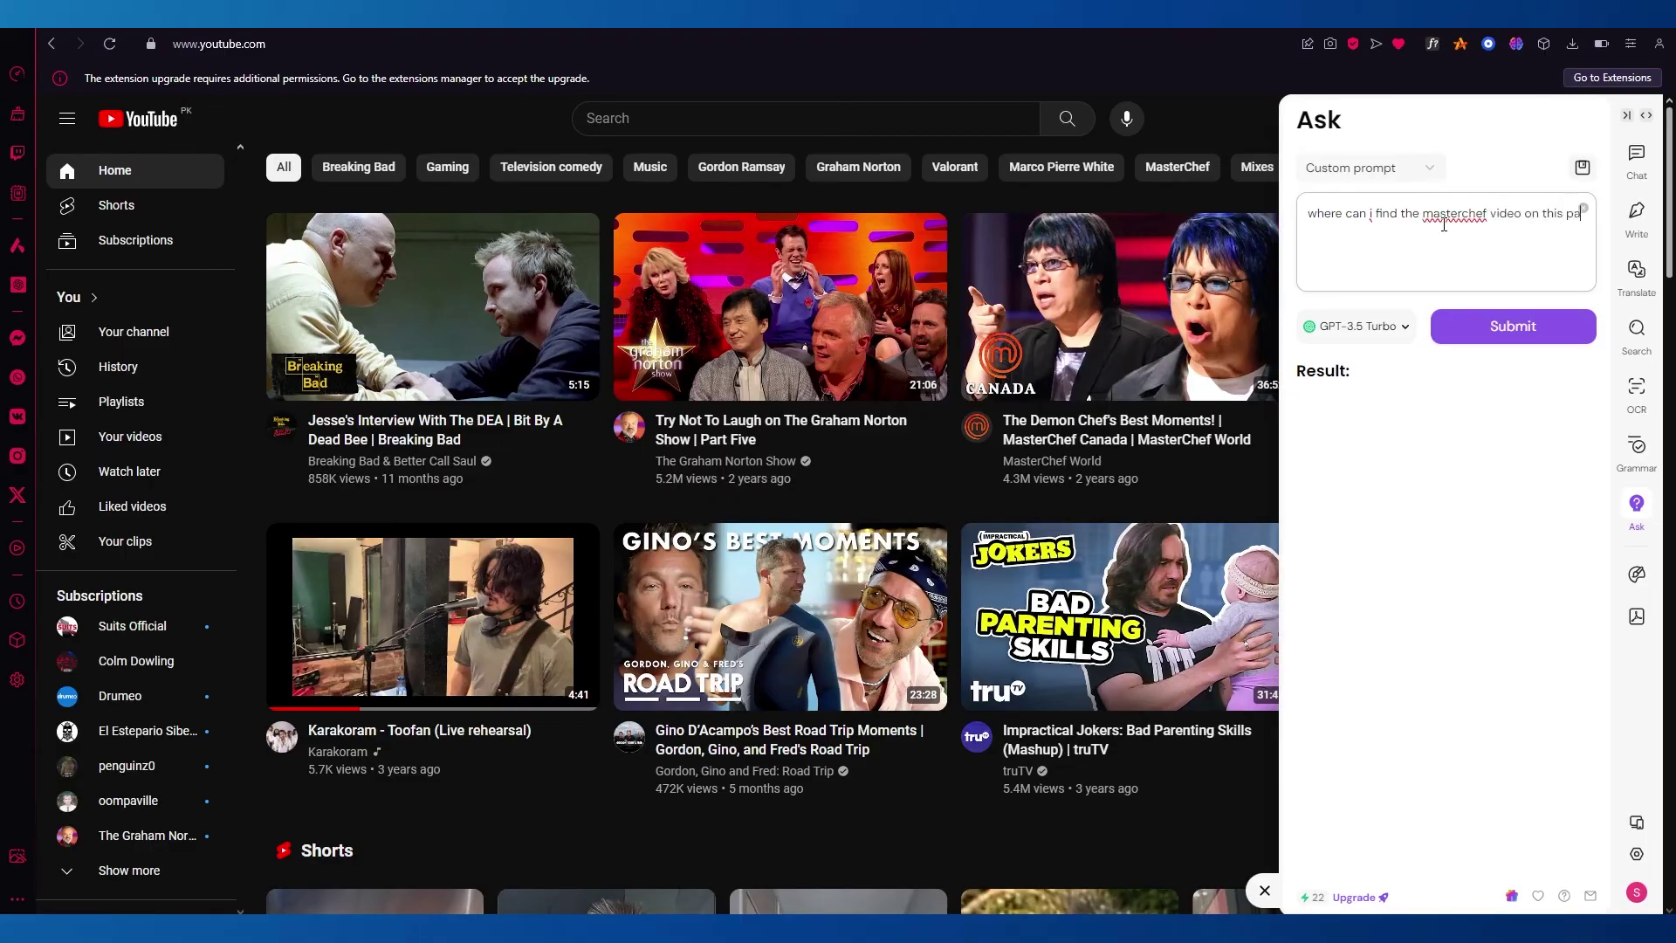
text(ge)
click(1510, 323)
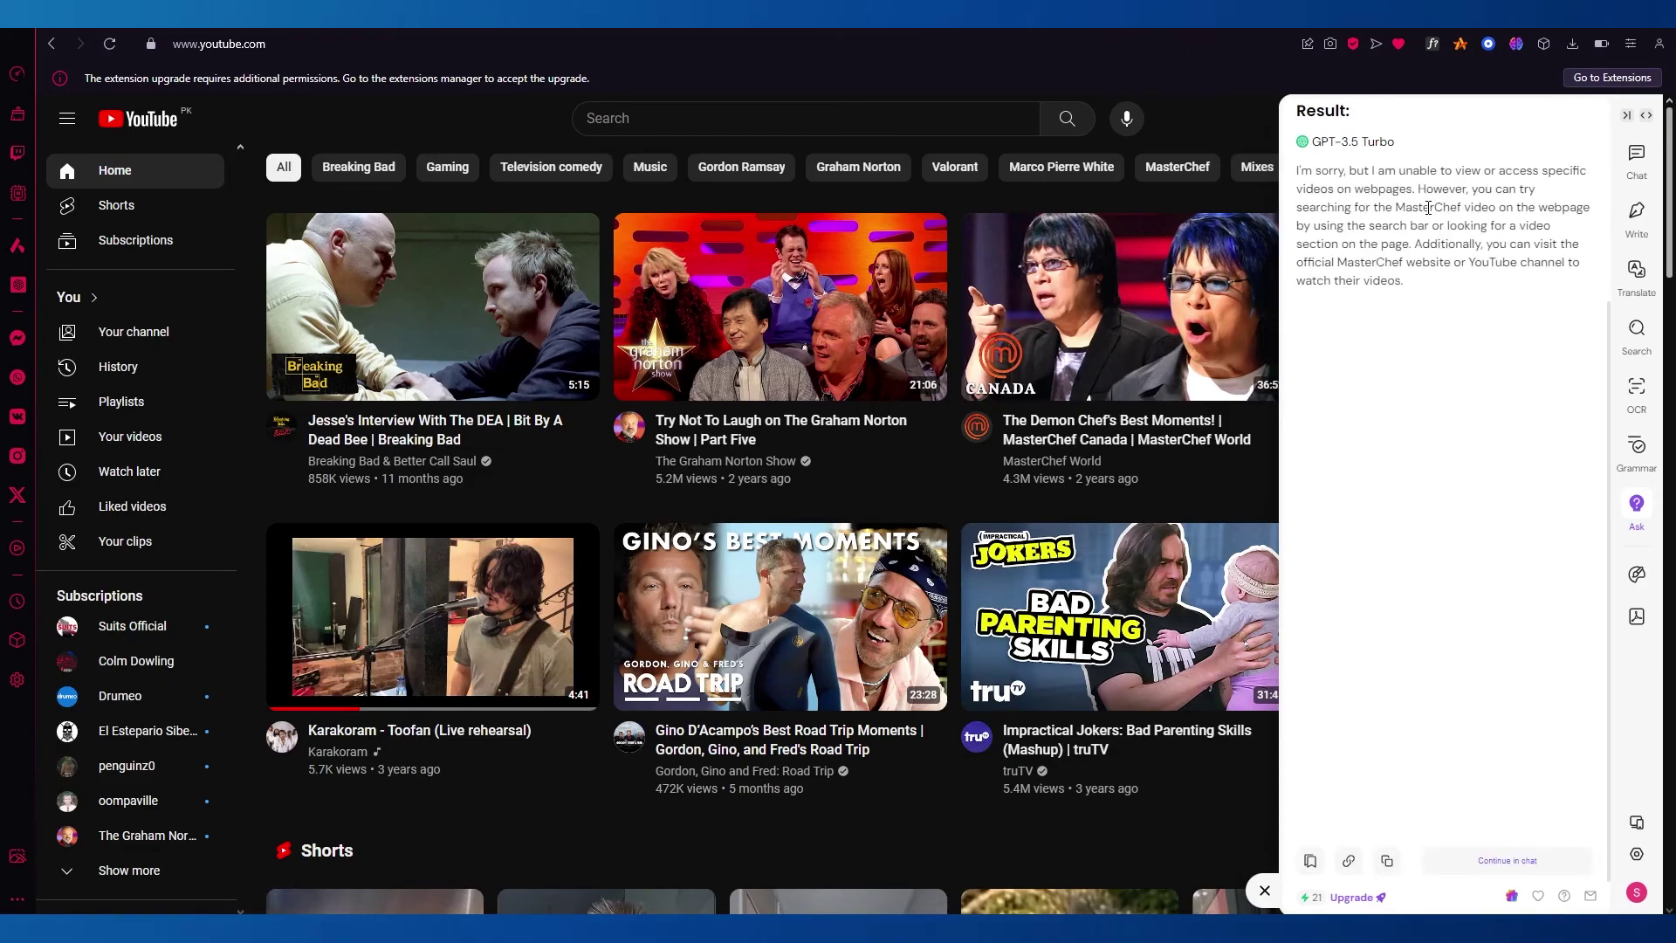
scroll(1428, 207, up, 3)
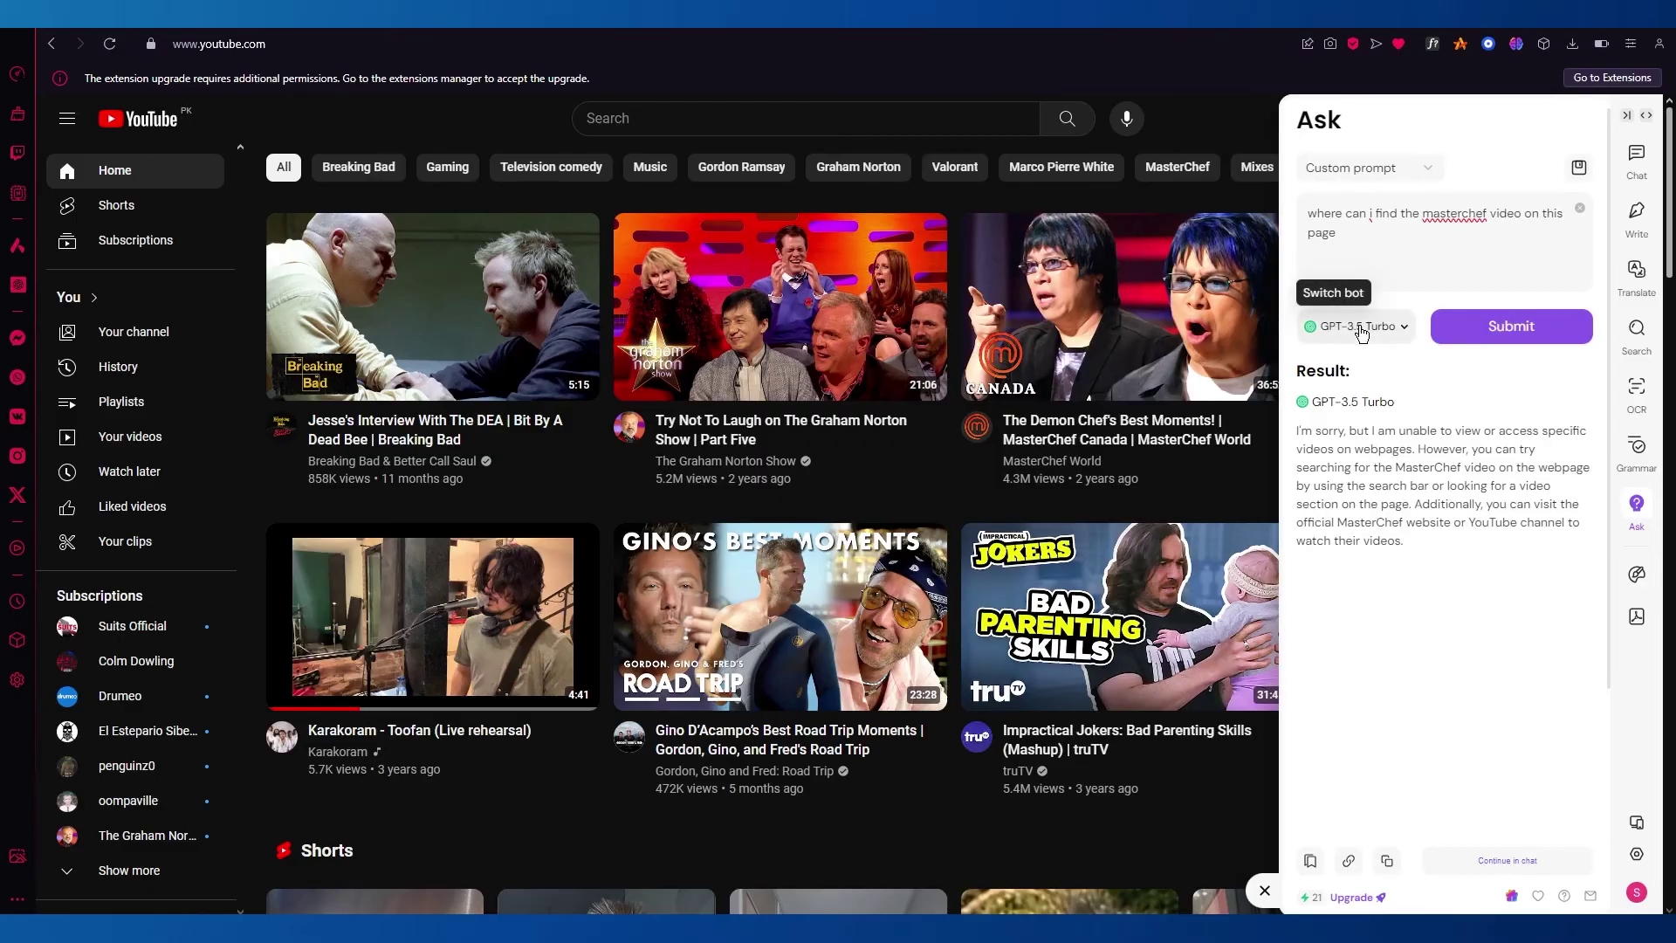
Keeping GPT-3.5 Turbo, run the Summarize preset prompt on the YouTube page text.
click(1359, 330)
click(1513, 398)
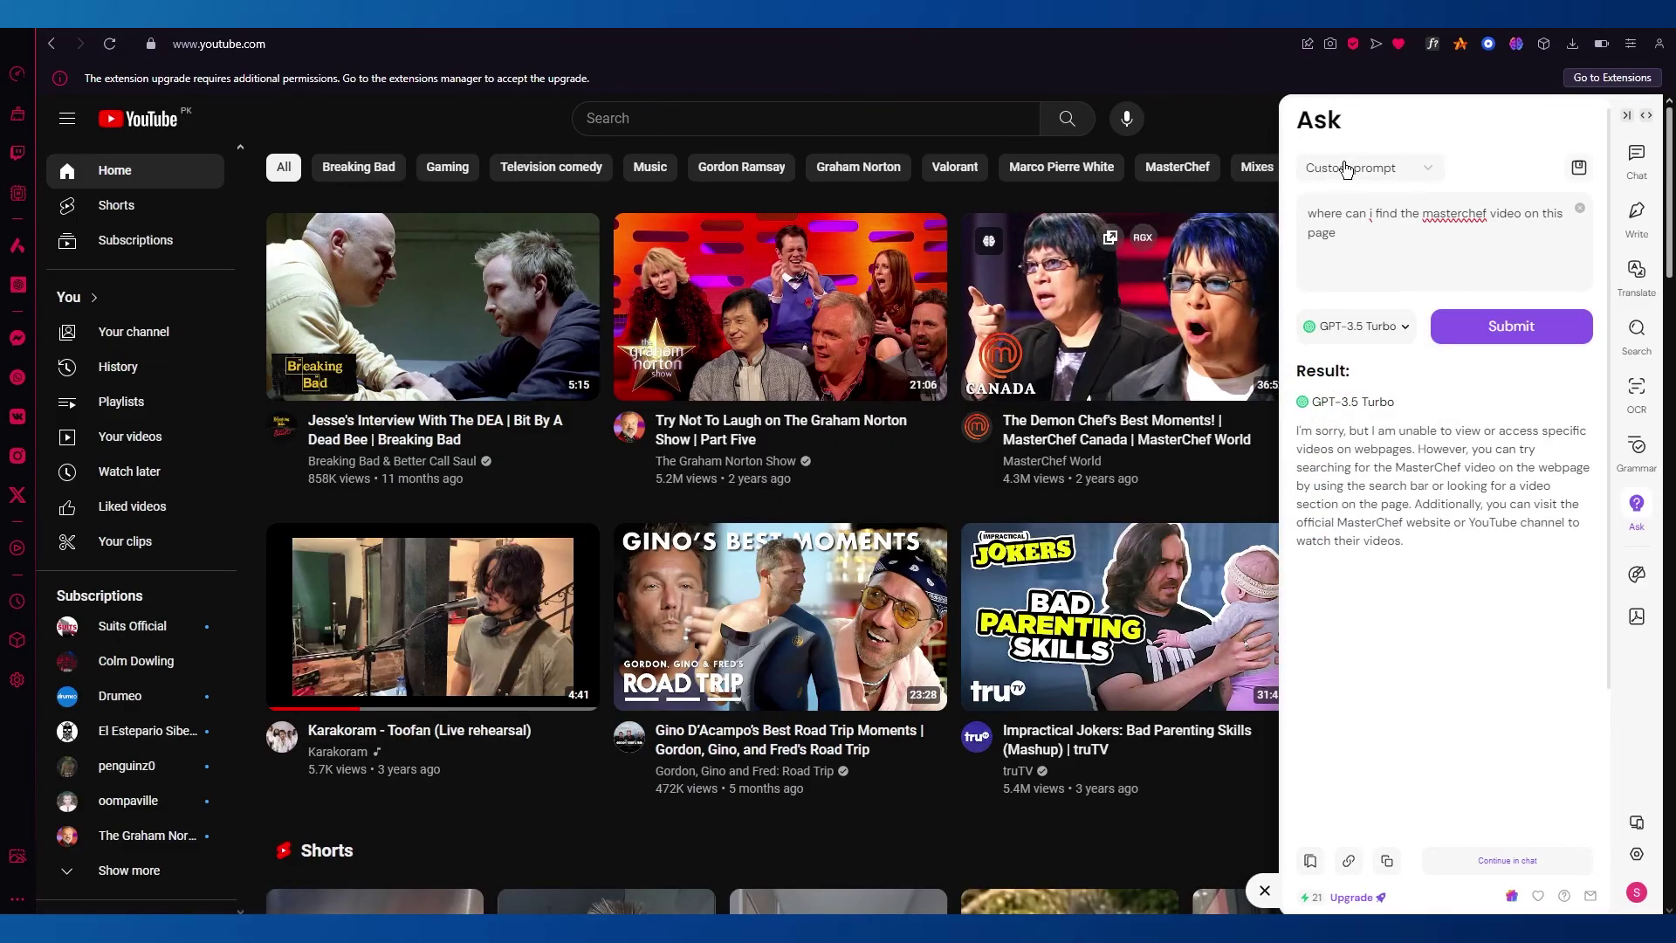
click(1346, 167)
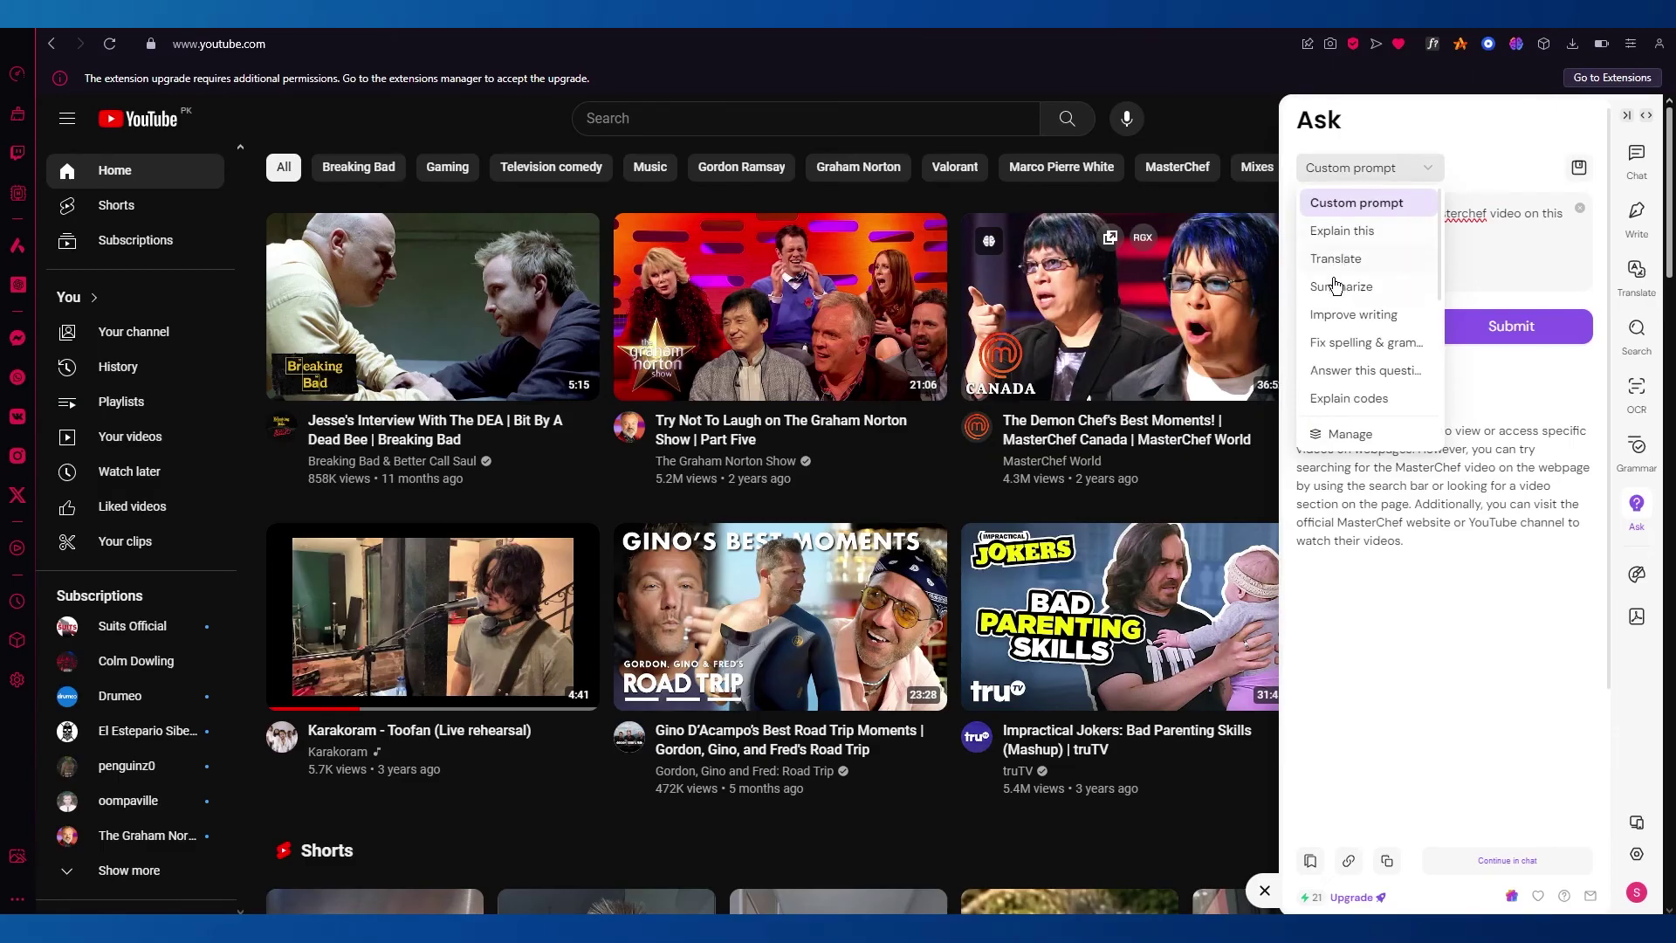
click(1341, 286)
scroll(1449, 408, up, 10)
scroll(1449, 409, down, 3)
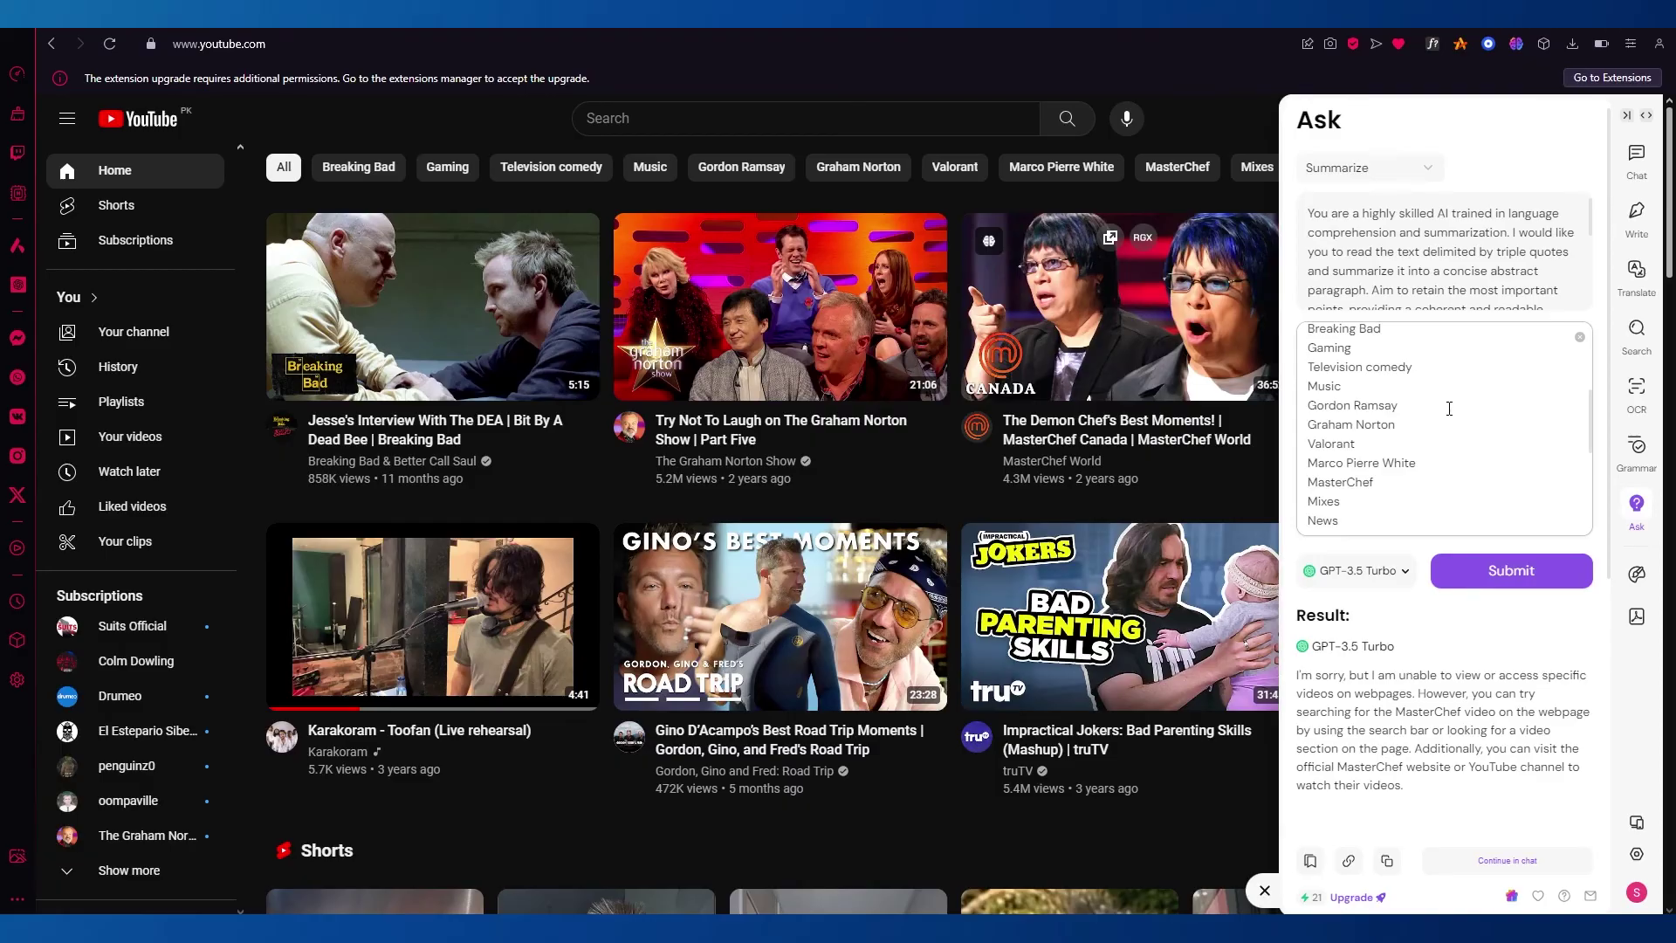
scroll(1449, 409, down, 5)
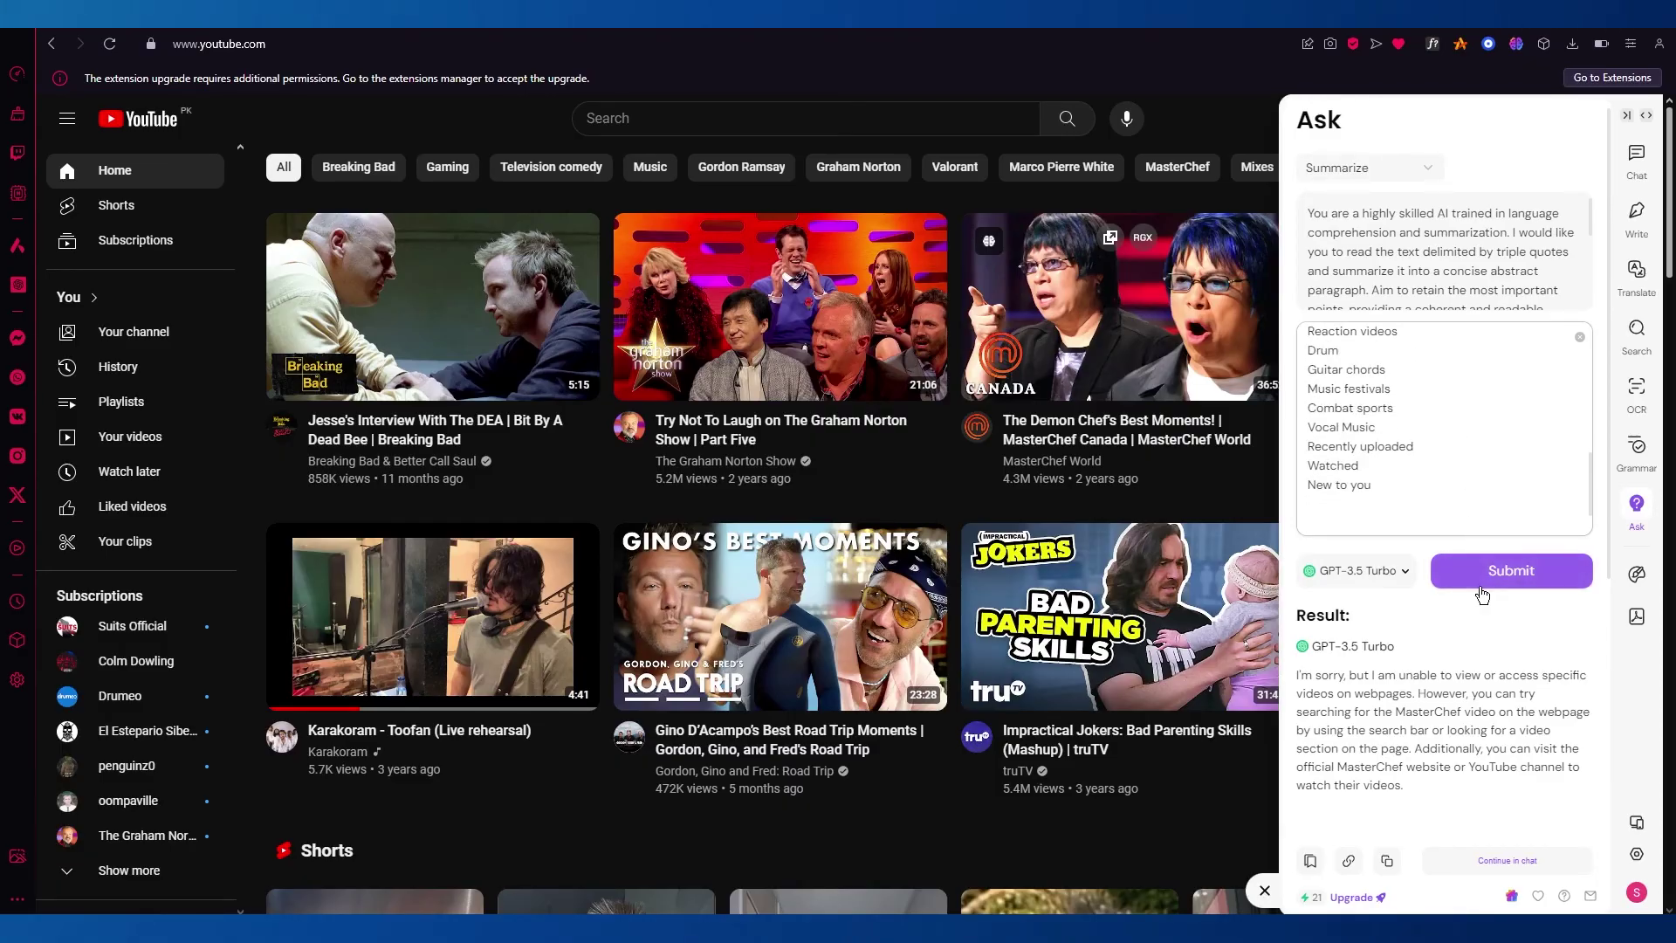
click(1483, 576)
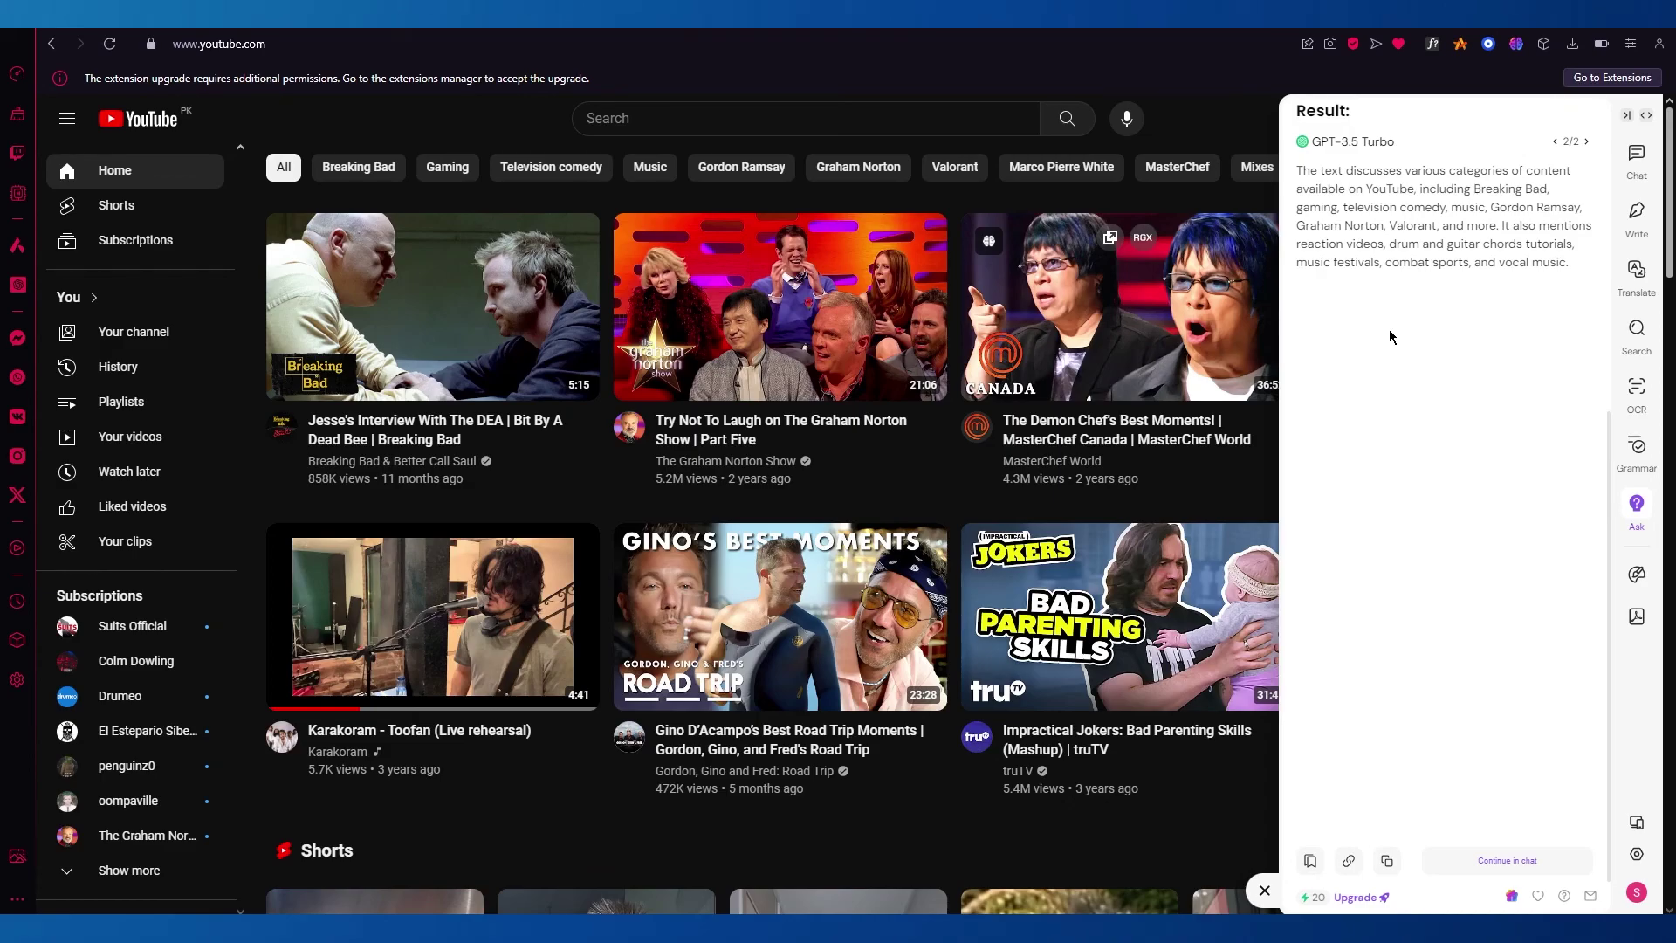
Switch back to Sider's standalone Ask page.
click(1646, 114)
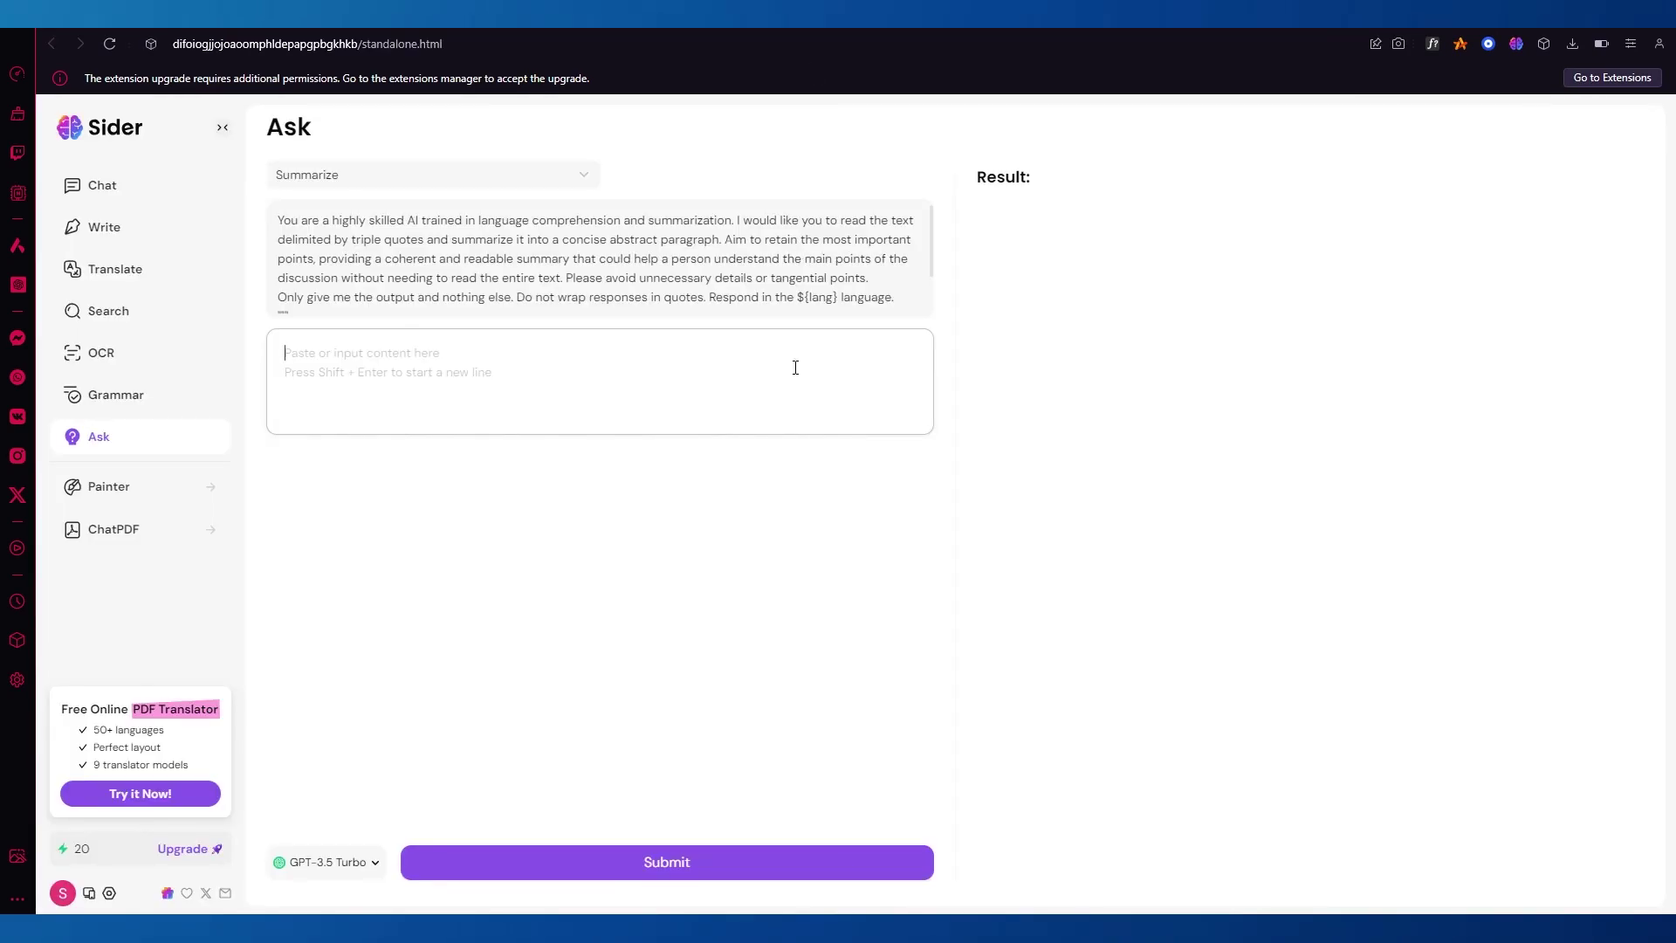